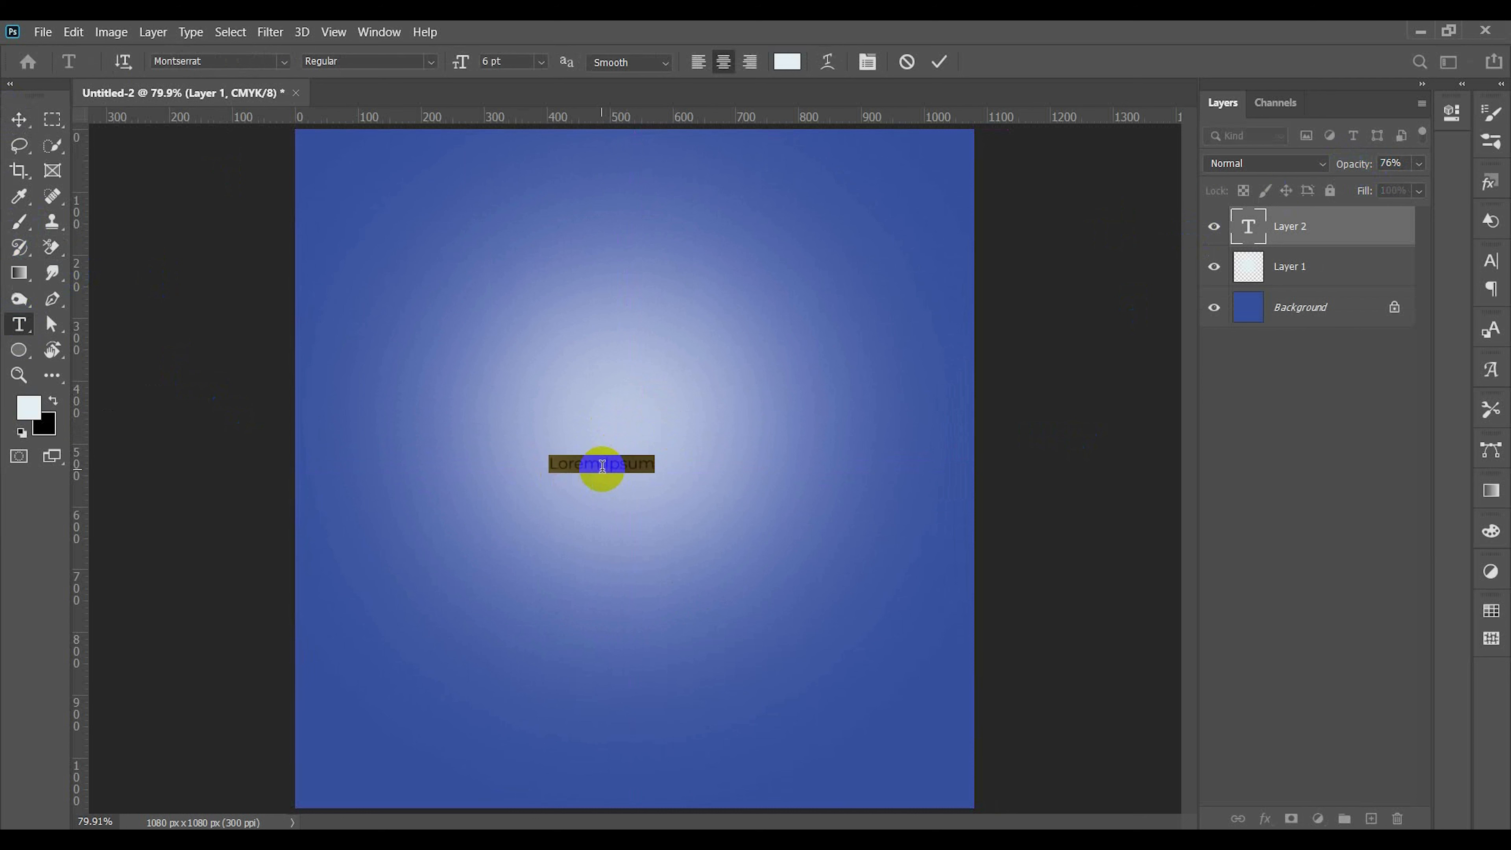
Add the letter J as Montserrat Regular text near the canvas centre and set its size to 53 pt.
{"action": "left_click", "coordinate": [602, 468]}
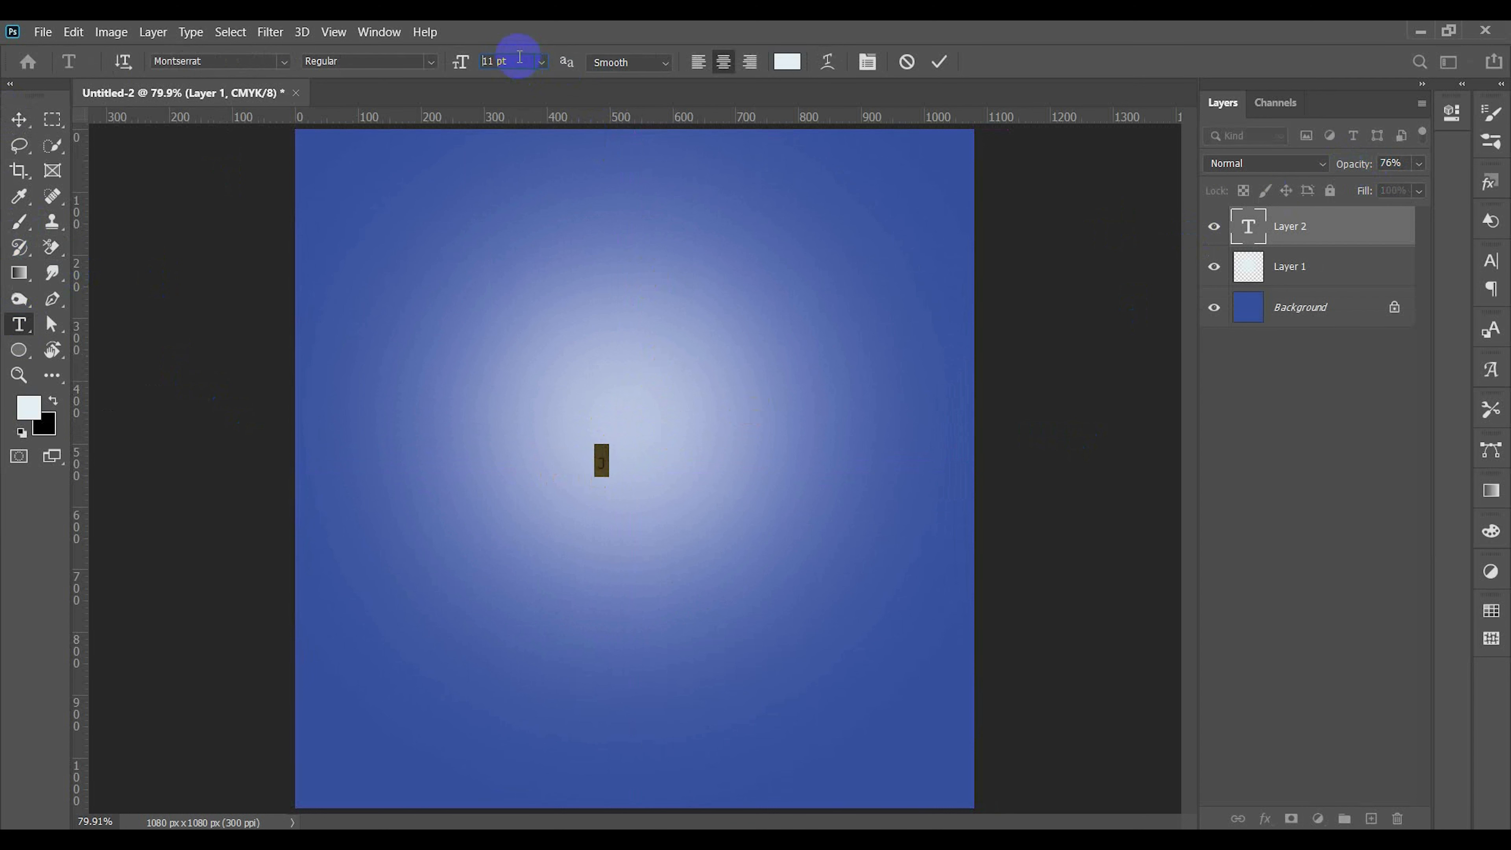
{"action": "scroll", "coordinate": [519, 57], "scroll_direction": "up", "scroll_amount": 20}
{"action": "left_click", "coordinate": [430, 60]}
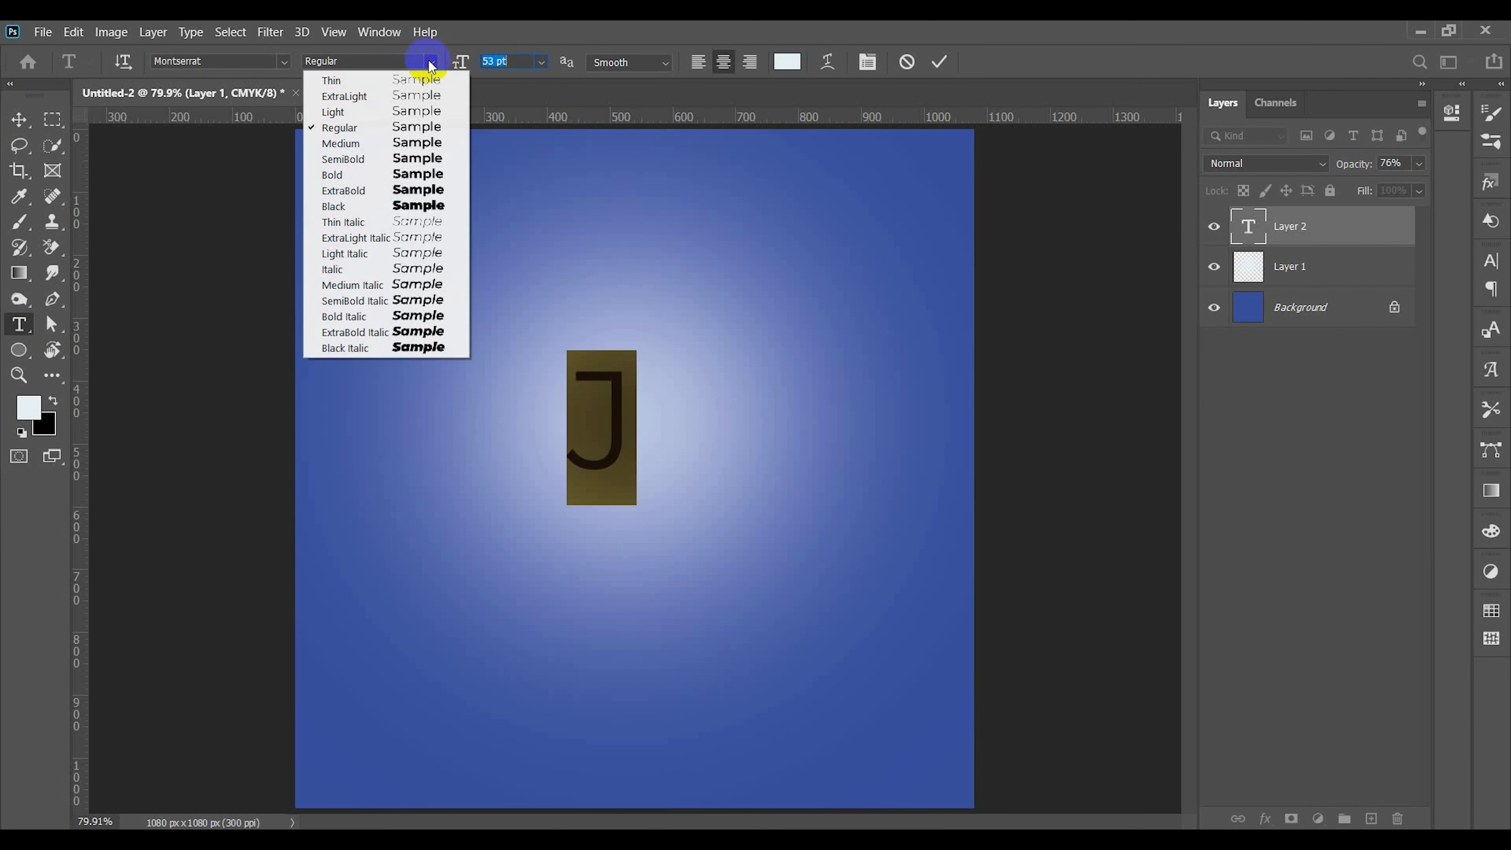
{"action": "left_click", "coordinate": [285, 62]}
{"action": "left_click", "coordinate": [285, 61]}
{"action": "left_click", "coordinate": [285, 61]}
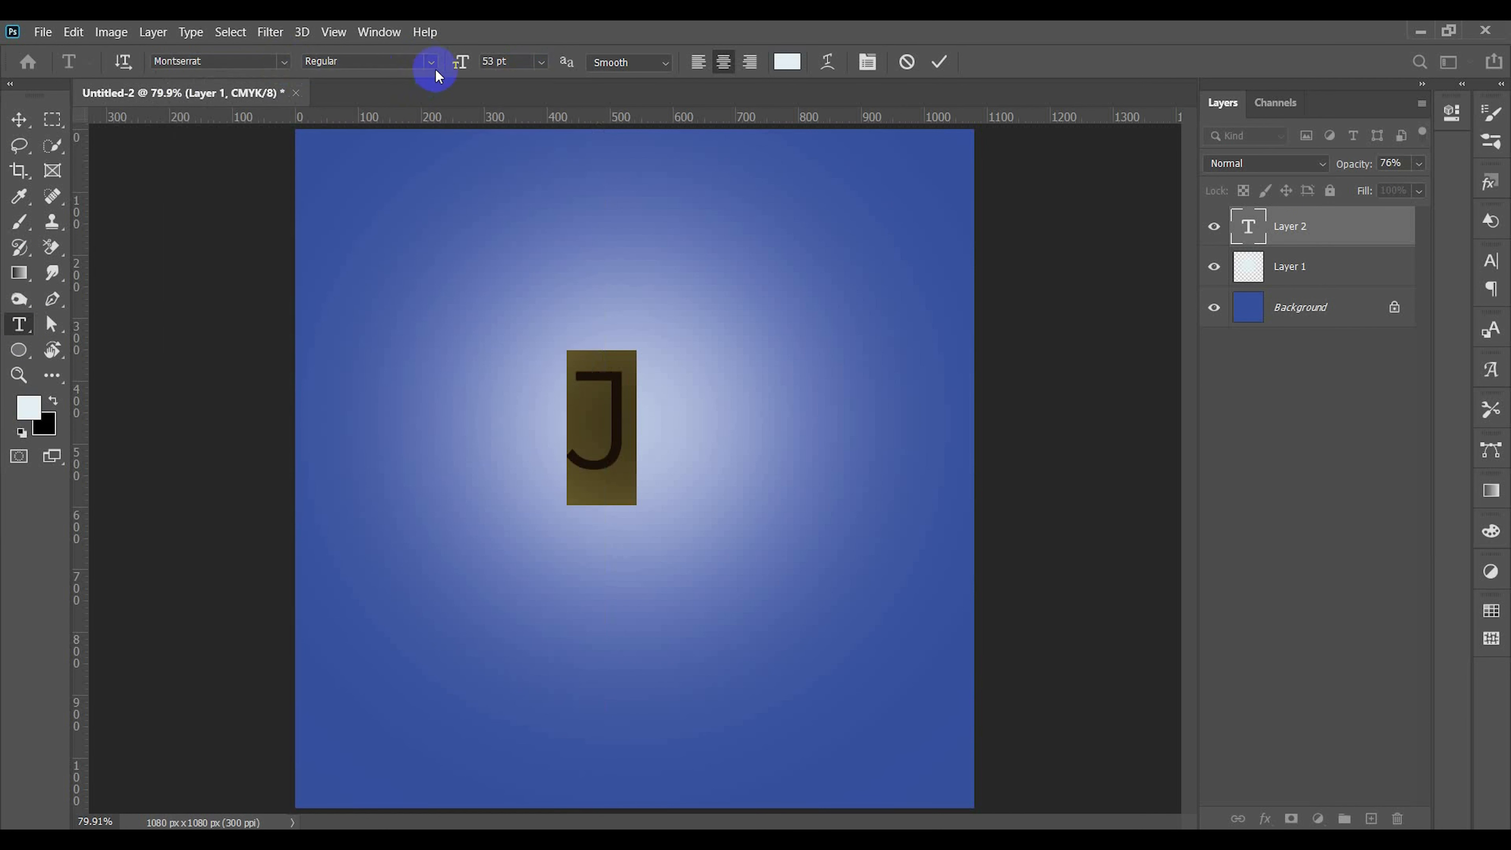
Scale the letter J to about 419% with Free Transform and position it around the middle of the canvas.
{"action": "left_click", "coordinate": [101, 125]}
{"action": "key", "text": "ctrl+t"}
{"action": "left_click_drag", "start_coordinate": [638, 428], "coordinate": [746, 465]}
{"action": "left_click_drag", "start_coordinate": [671, 509], "coordinate": [708, 549]}
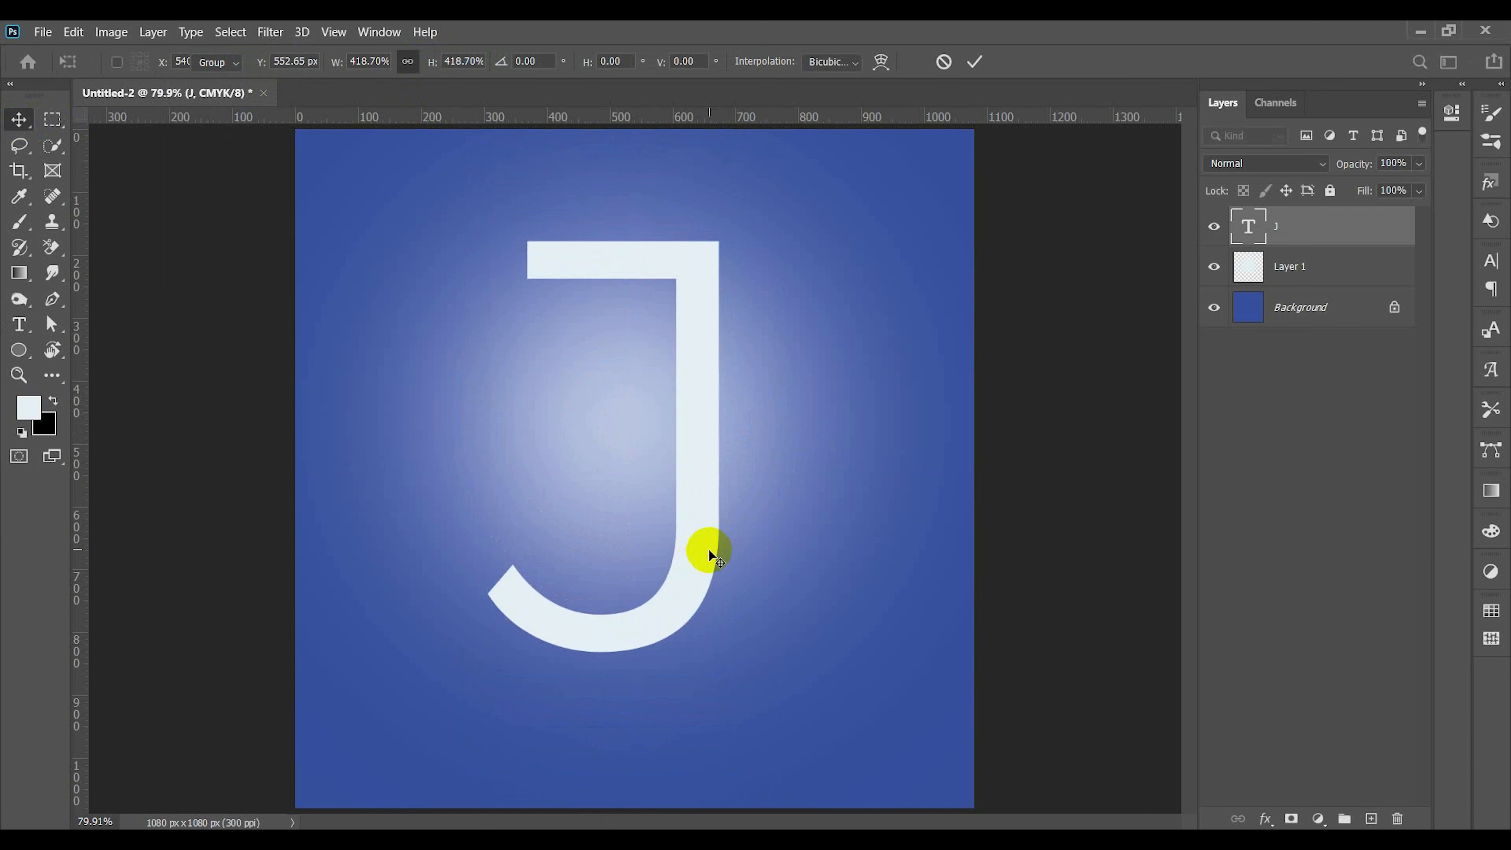
{"action": "key", "text": "Return"}
Set the opacity of Layer 1 to 58% and convert the layer to a smart object.
{"action": "left_click", "coordinate": [1307, 277]}
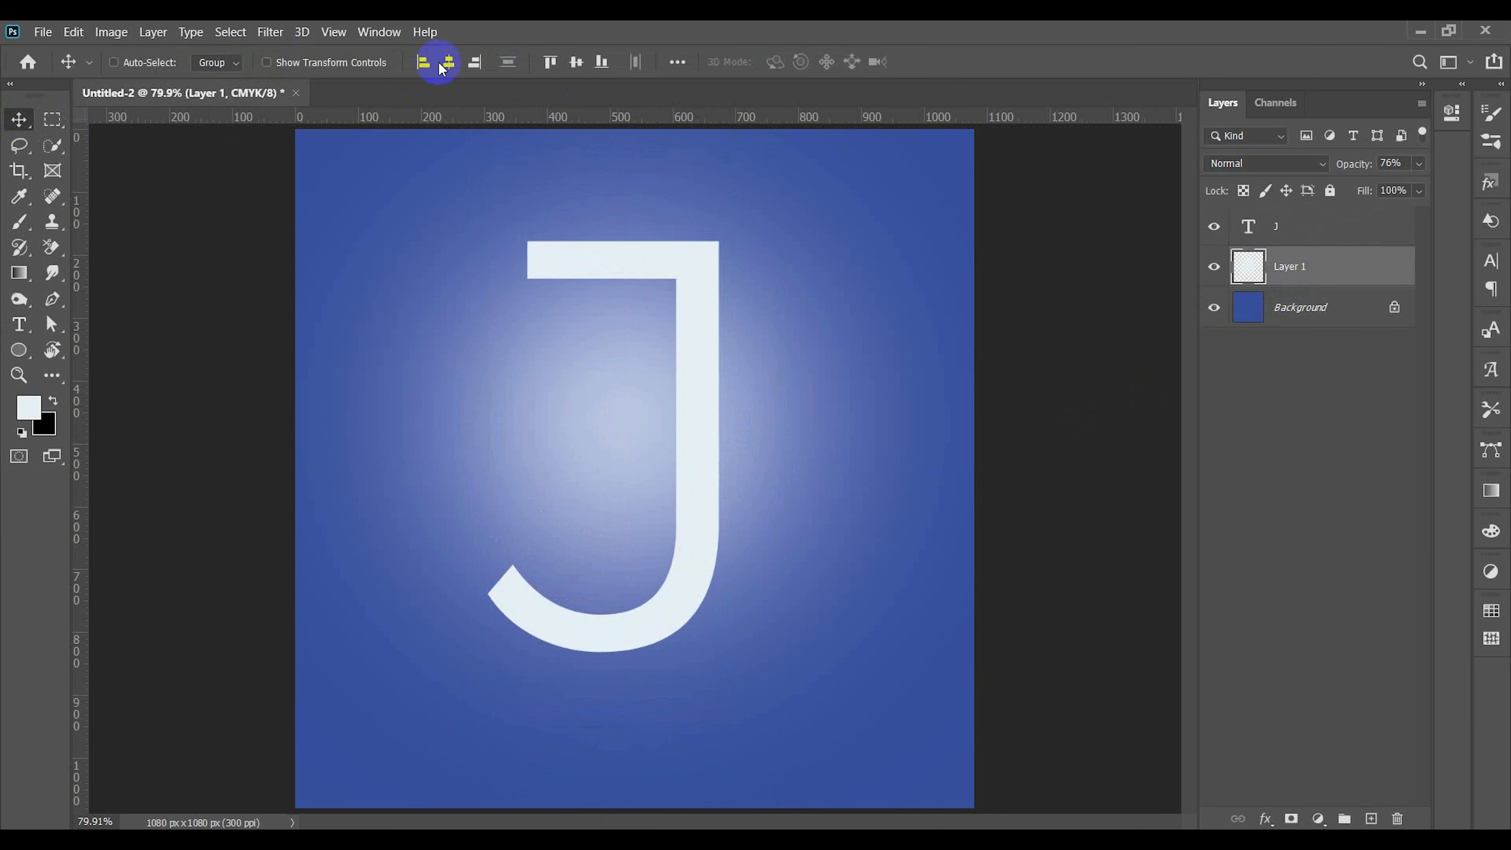
{"action": "left_click_drag", "start_coordinate": [1364, 164], "coordinate": [1332, 159]}
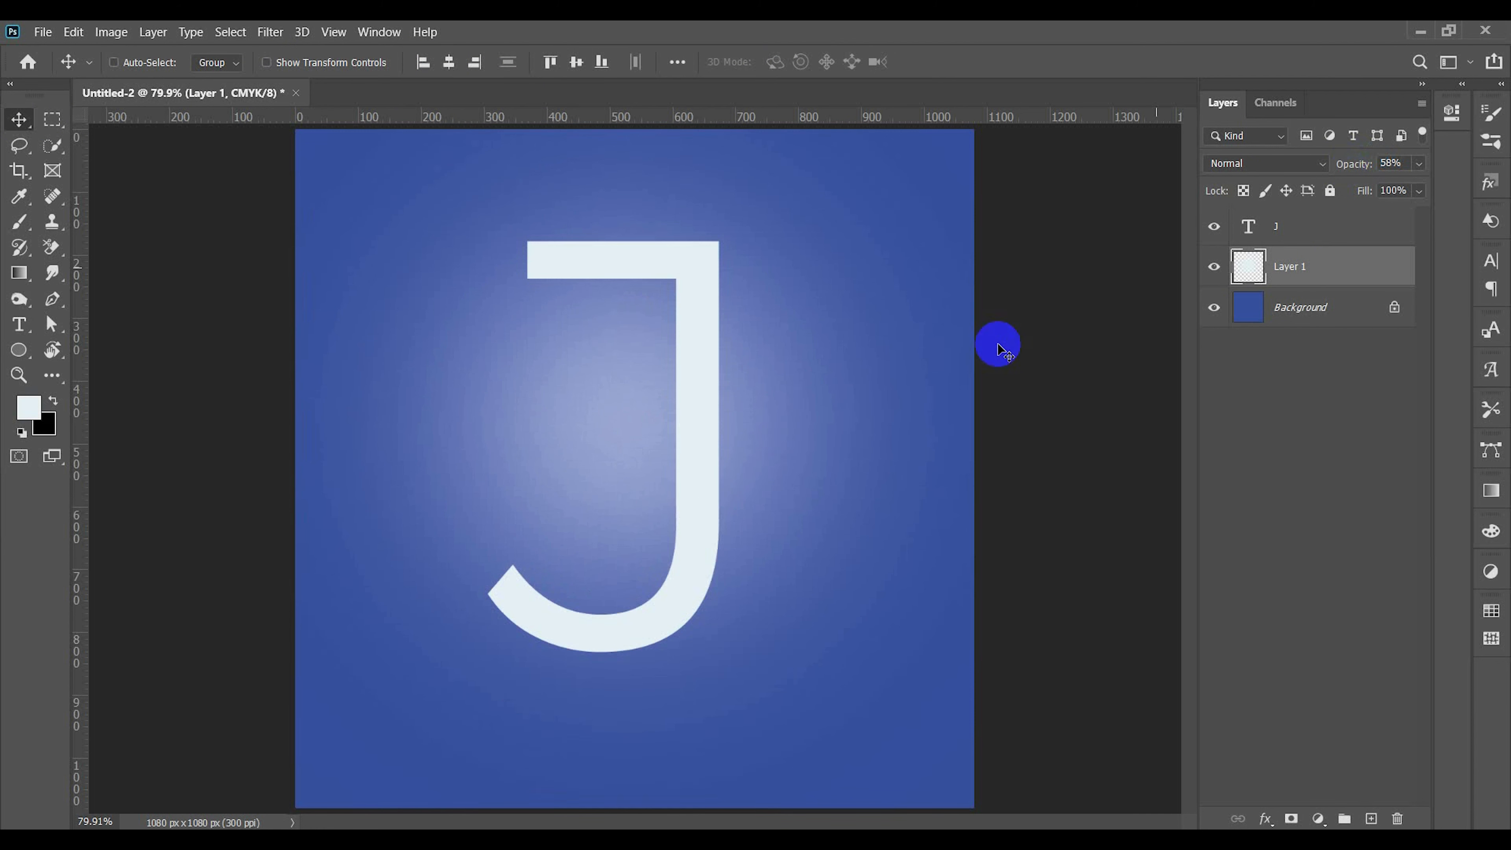
{"action": "right_click", "coordinate": [1374, 274]}
{"action": "left_click", "coordinate": [1184, 275]}
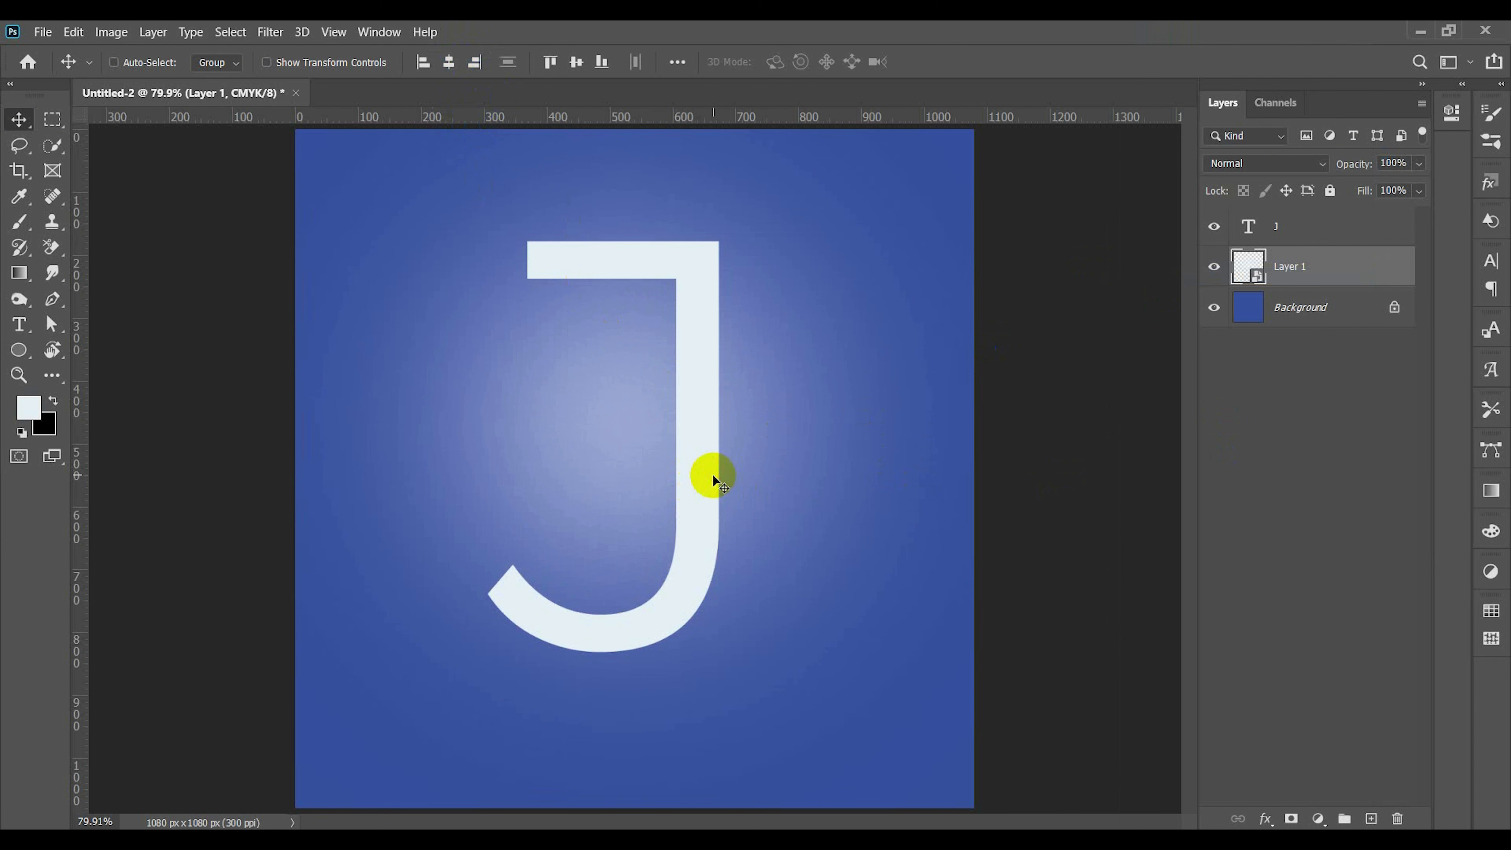
Open the photo of the girl writing at a school desk from the Downloads folder.
{"action": "left_click", "coordinate": [43, 31]}
{"action": "left_click", "coordinate": [48, 63]}
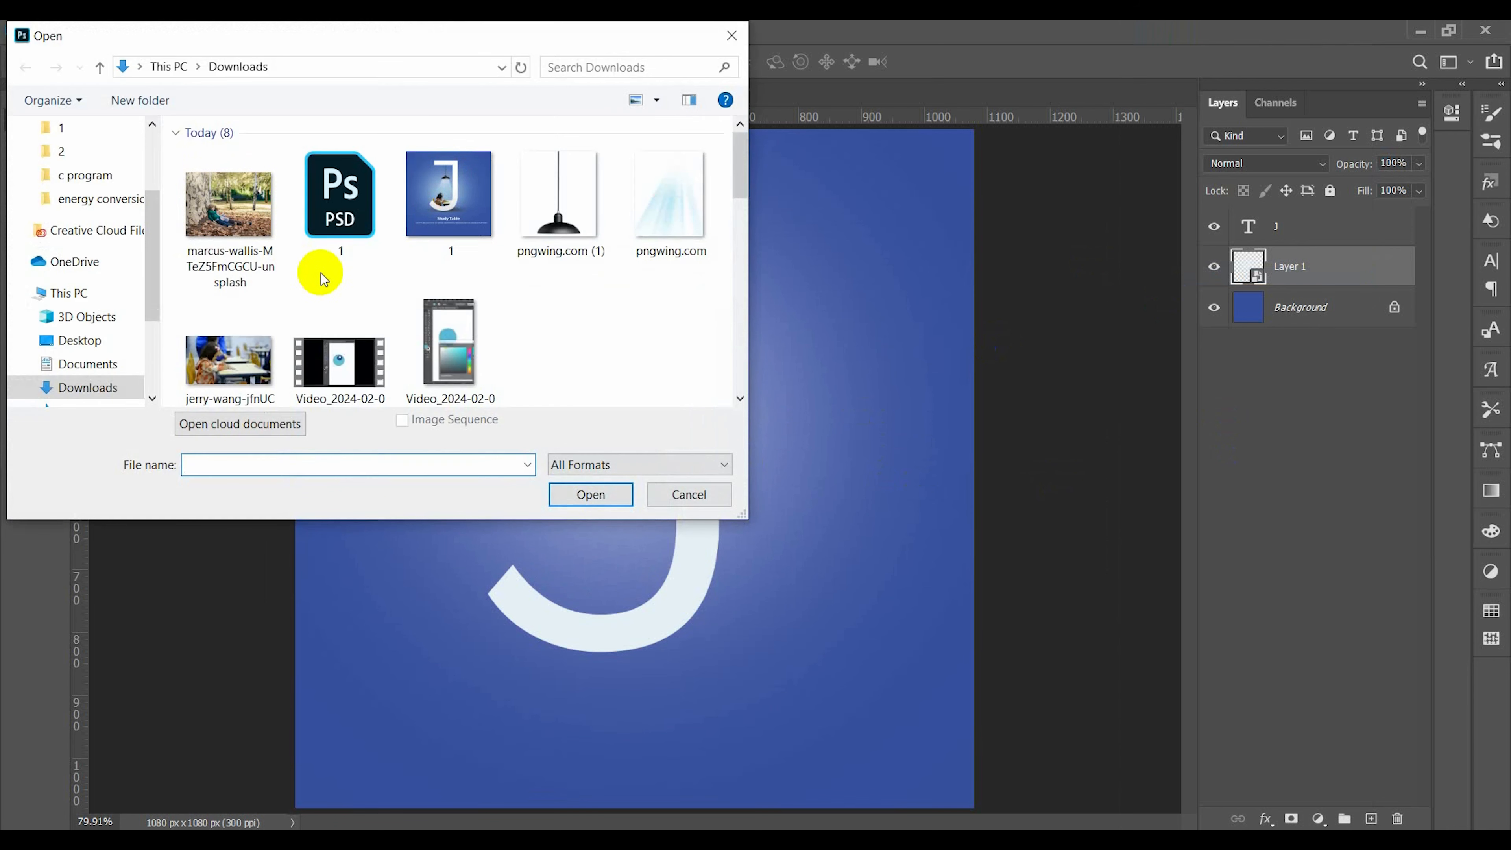
{"action": "left_click", "coordinate": [245, 322]}
{"action": "left_click", "coordinate": [602, 494]}
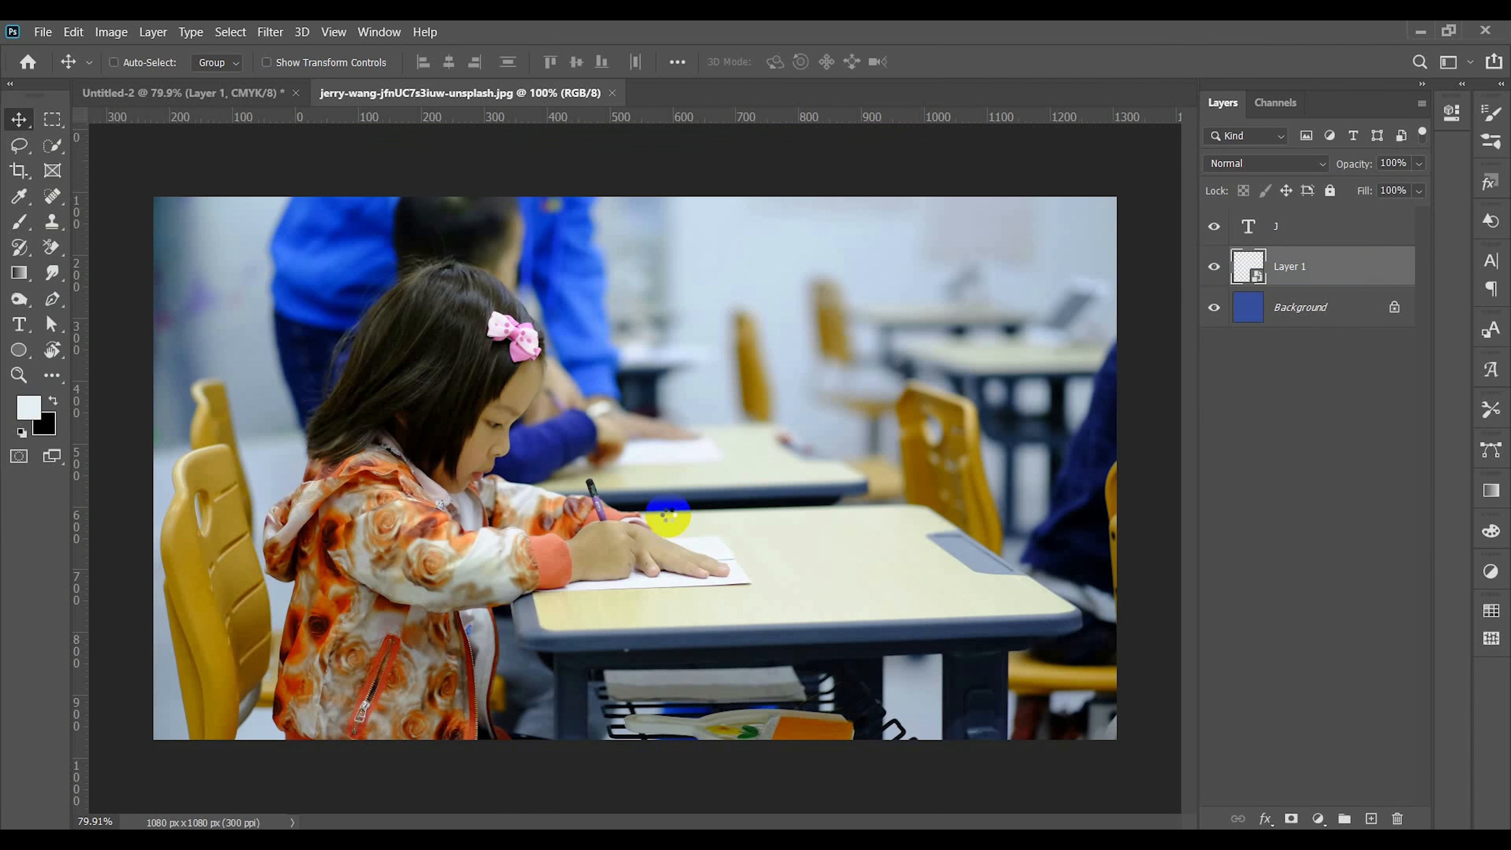
{"action": "scroll", "coordinate": [249, 553], "scroll_direction": "up", "scroll_amount": 5}
{"action": "scroll", "coordinate": [257, 552], "scroll_direction": "down", "scroll_amount": 2}
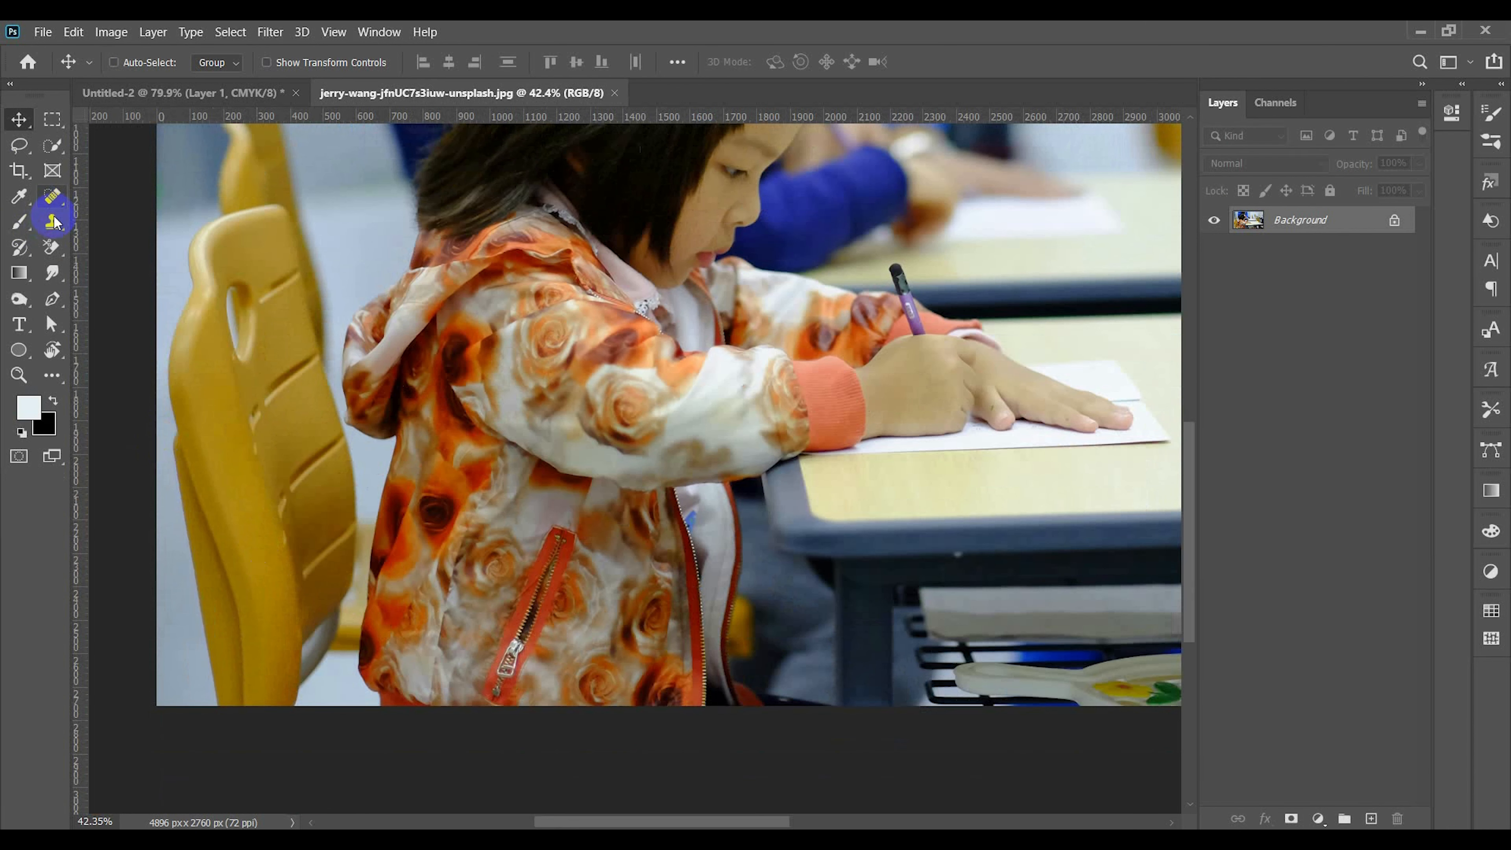
Start a Magnetic Lasso outline at the top of the front yellow chair and trace down the backrest edge facing the girl.
{"action": "left_click", "coordinate": [16, 173]}
{"action": "left_click", "coordinate": [17, 174]}
{"action": "left_click", "coordinate": [51, 146]}
{"action": "left_click", "coordinate": [18, 147]}
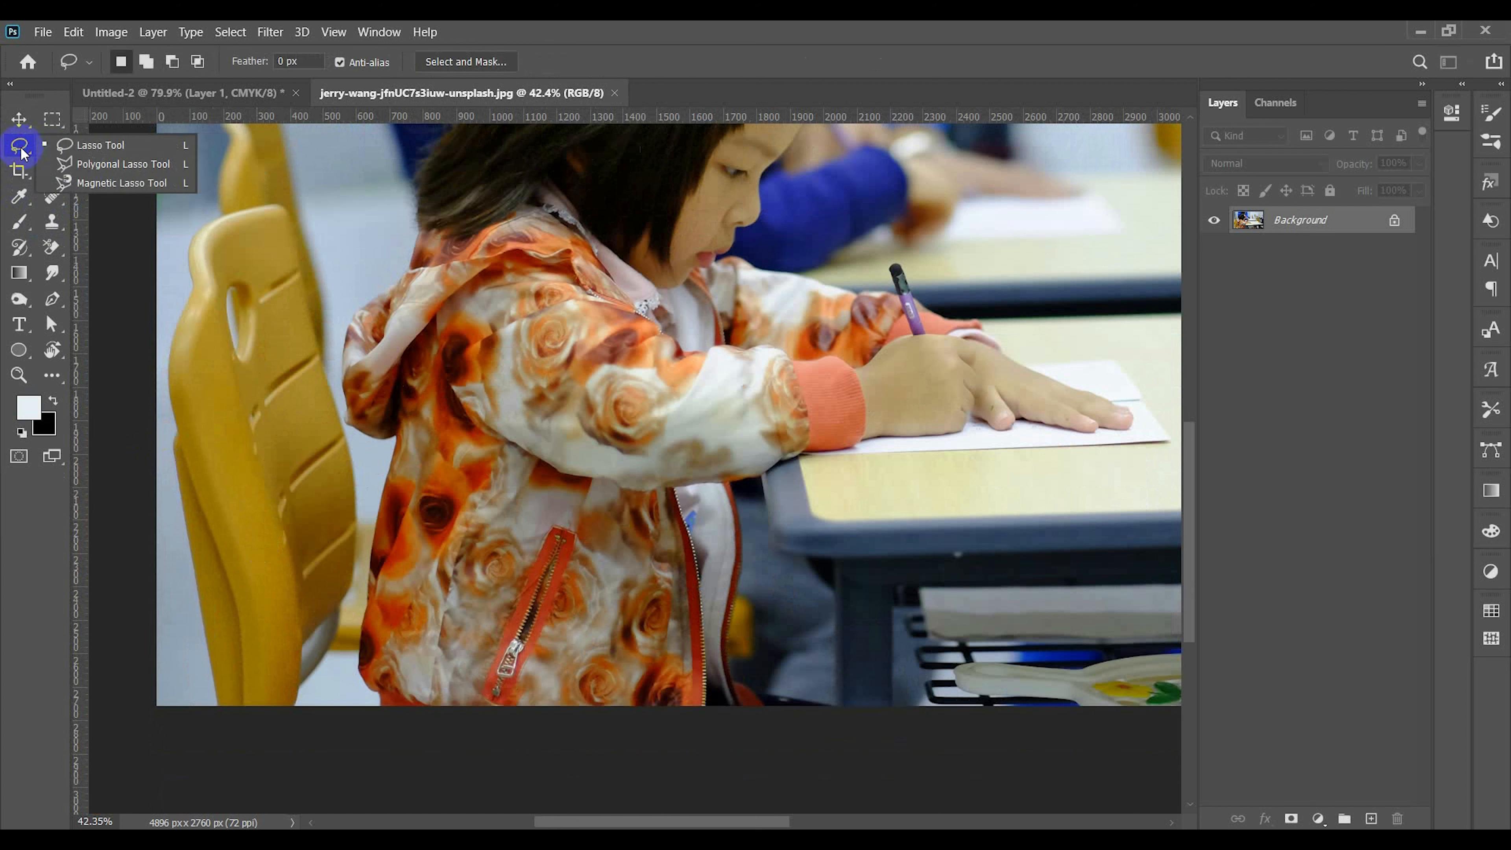
{"action": "left_click", "coordinate": [117, 192]}
{"action": "left_click", "coordinate": [274, 204]}
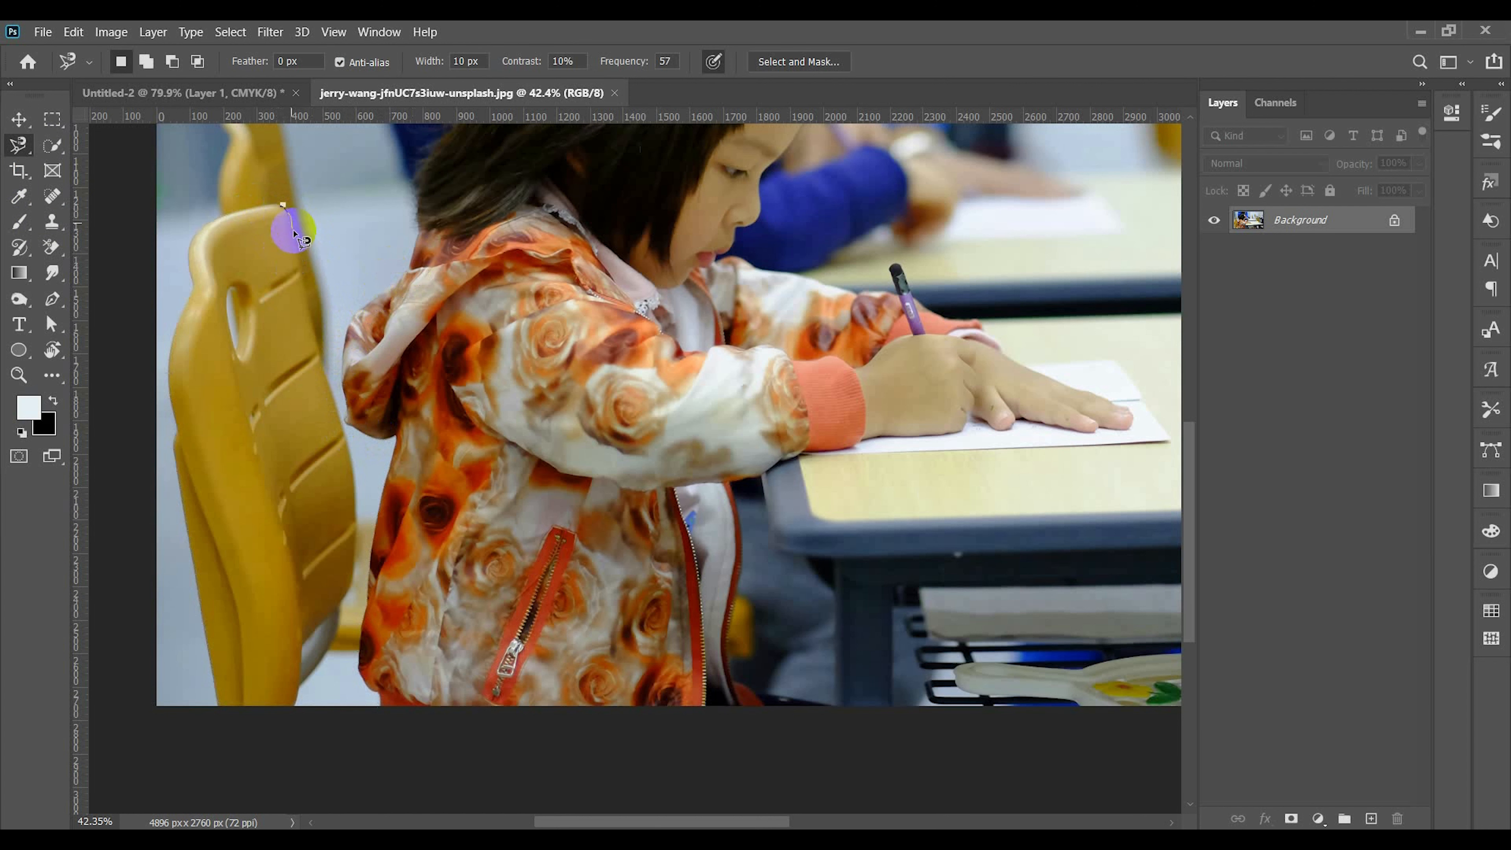
{"action": "left_click_drag", "start_coordinate": [293, 233], "coordinate": [318, 329]}
{"action": "key", "text": "BackSpace"}
{"action": "mouse_move", "coordinate": [296, 254]}
{"action": "left_mouse_down"}
{"action": "mouse_move", "coordinate": [317, 316]}
{"action": "mouse_move", "coordinate": [302, 265]}
{"action": "left_mouse_up"}
{"action": "key", "text": "BackSpace"}
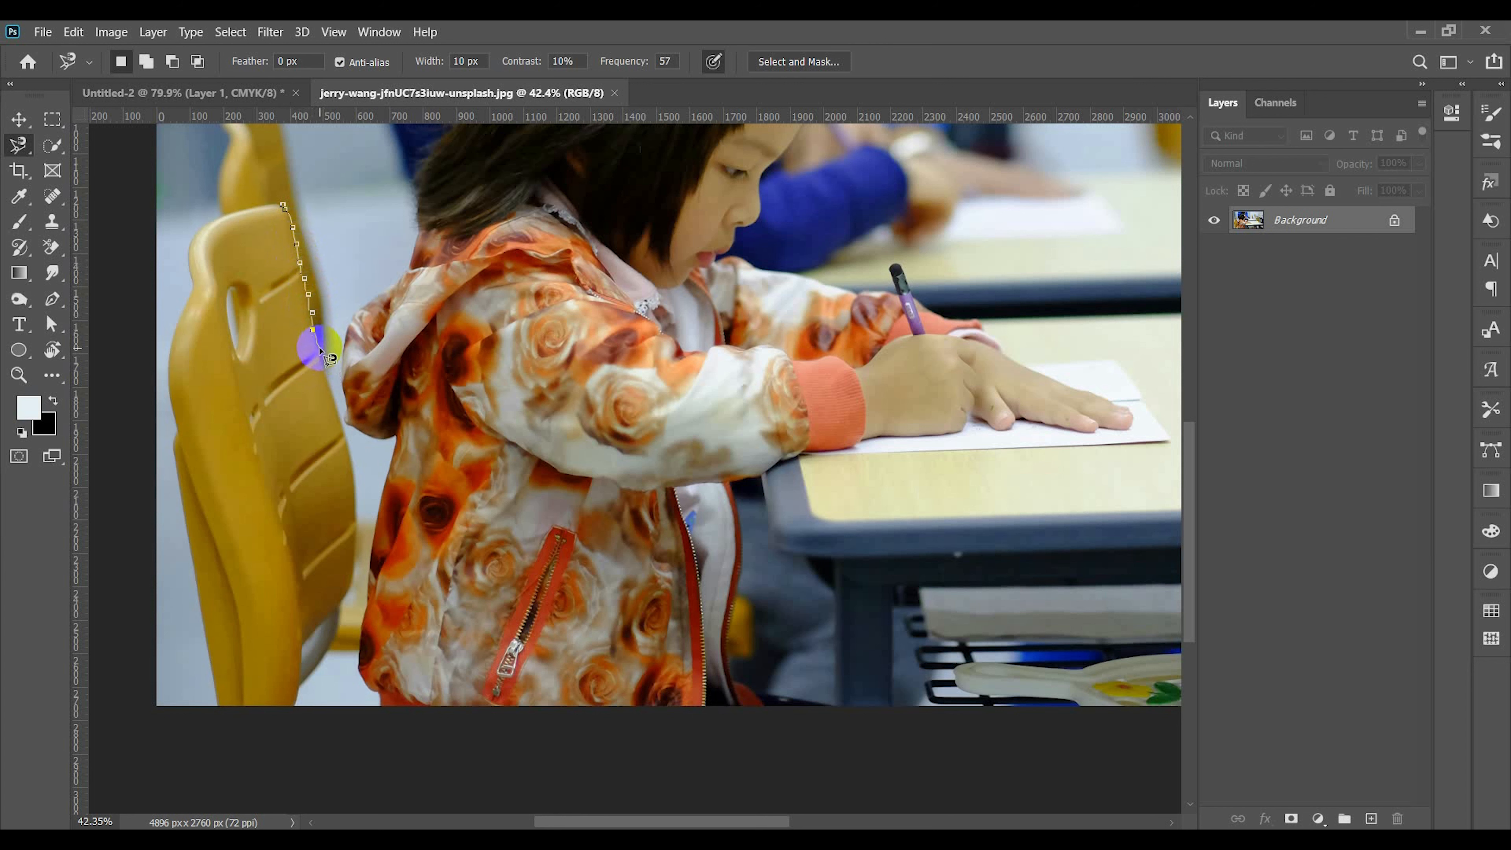
{"action": "left_click_drag", "start_coordinate": [333, 387], "coordinate": [356, 505]}
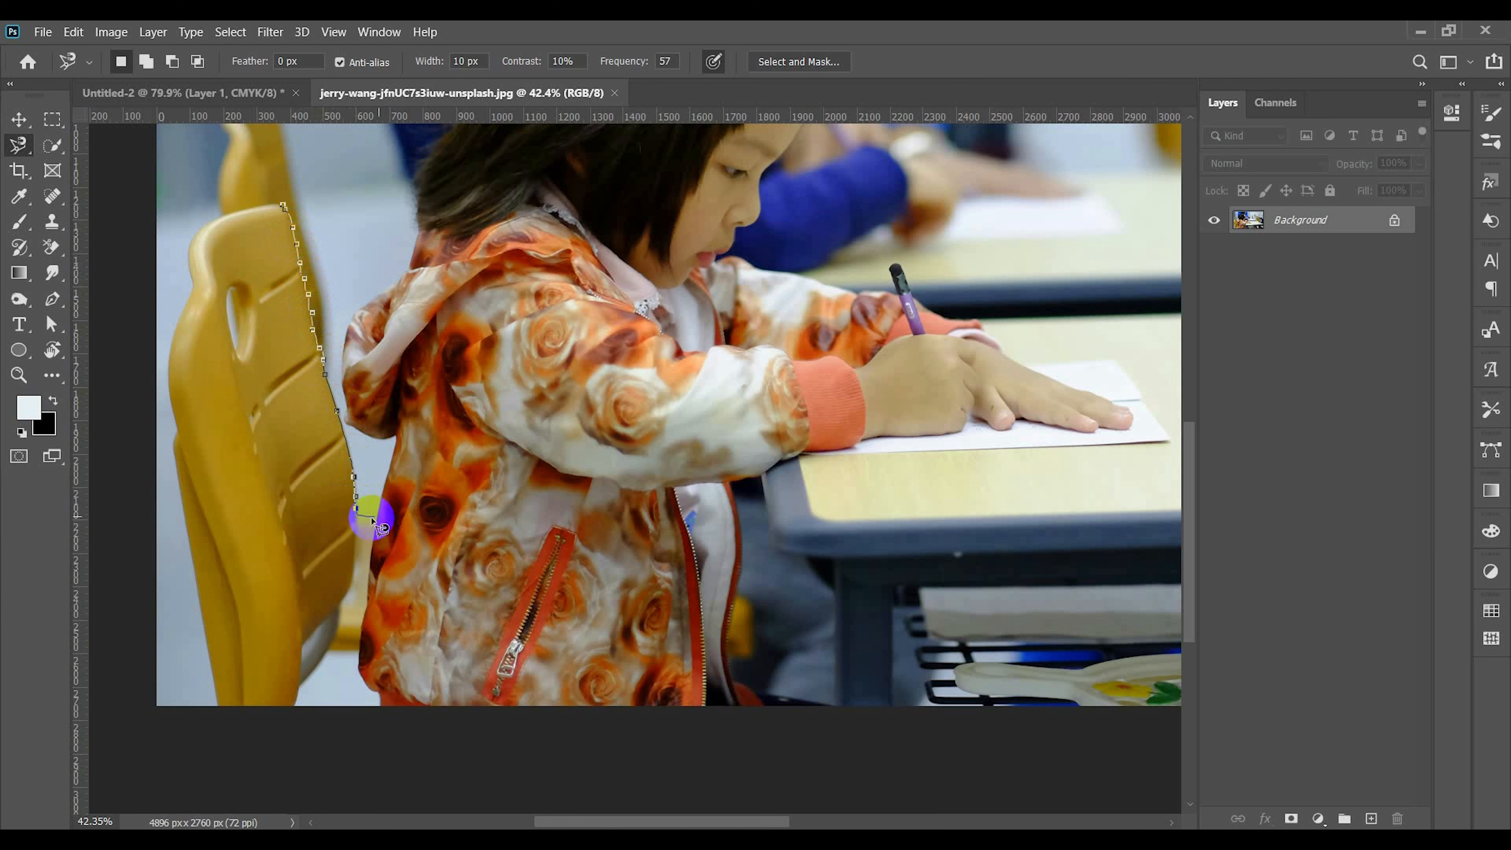
Continue the lasso outline up the back of the girl's jacket and around the hood, deleting the stray anchor points.
{"action": "left_click_drag", "start_coordinate": [378, 513], "coordinate": [388, 464]}
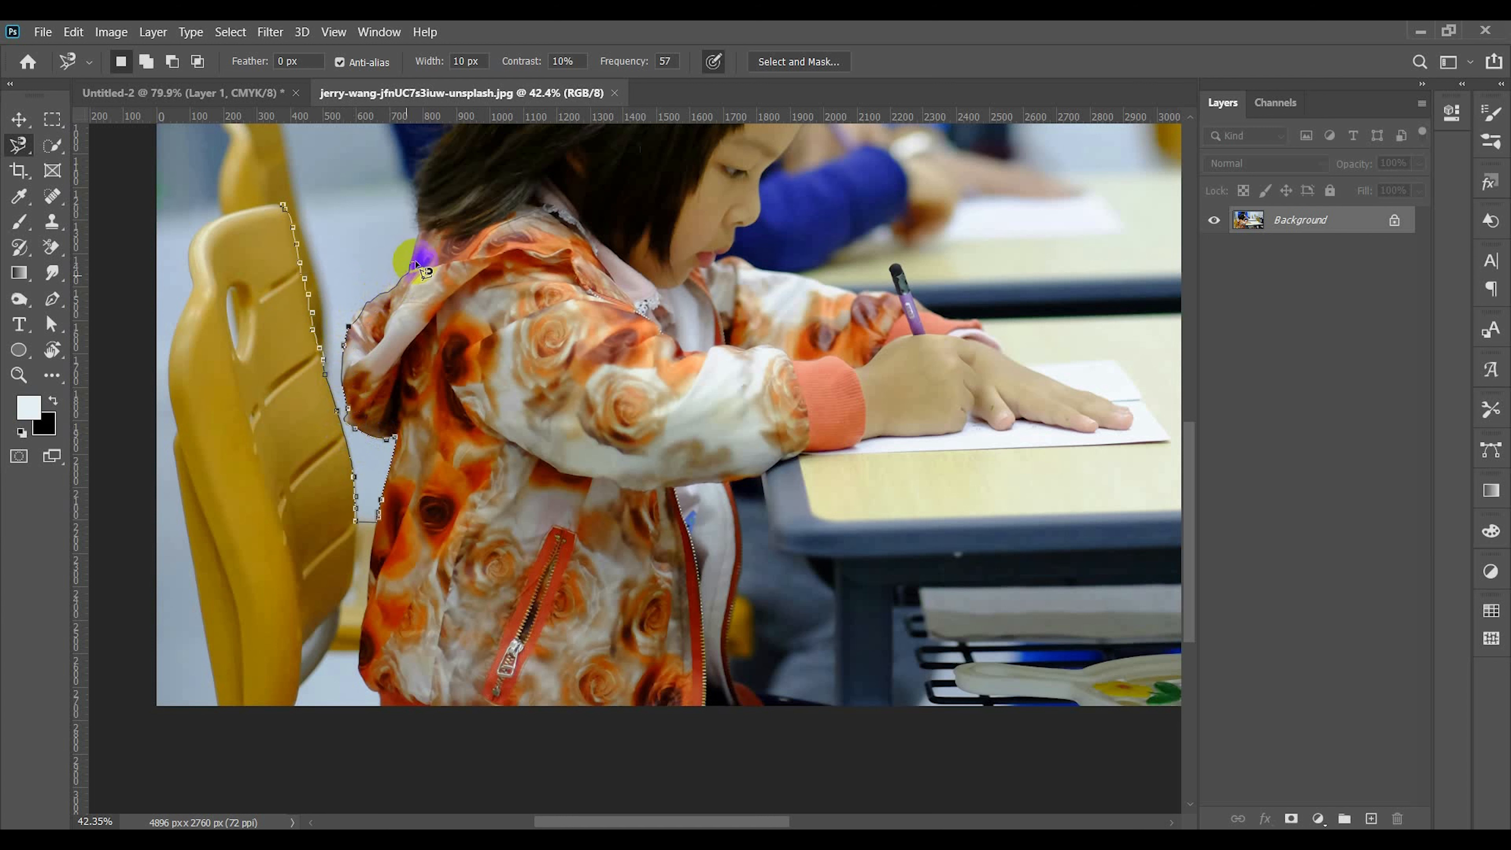
{"action": "mouse_move", "coordinate": [487, 226]}
{"action": "left_mouse_down"}
{"action": "mouse_move", "coordinate": [662, 185]}
{"action": "mouse_move", "coordinate": [617, 201]}
{"action": "mouse_move", "coordinate": [607, 261]}
{"action": "mouse_move", "coordinate": [488, 247]}
{"action": "mouse_move", "coordinate": [437, 207]}
{"action": "left_mouse_up"}
{"action": "key", "text": "BackSpace"}
{"action": "key", "text": "BackSpace"}
{"action": "key", "text": "BackSpace"}
{"action": "key", "text": "BackSpace"}
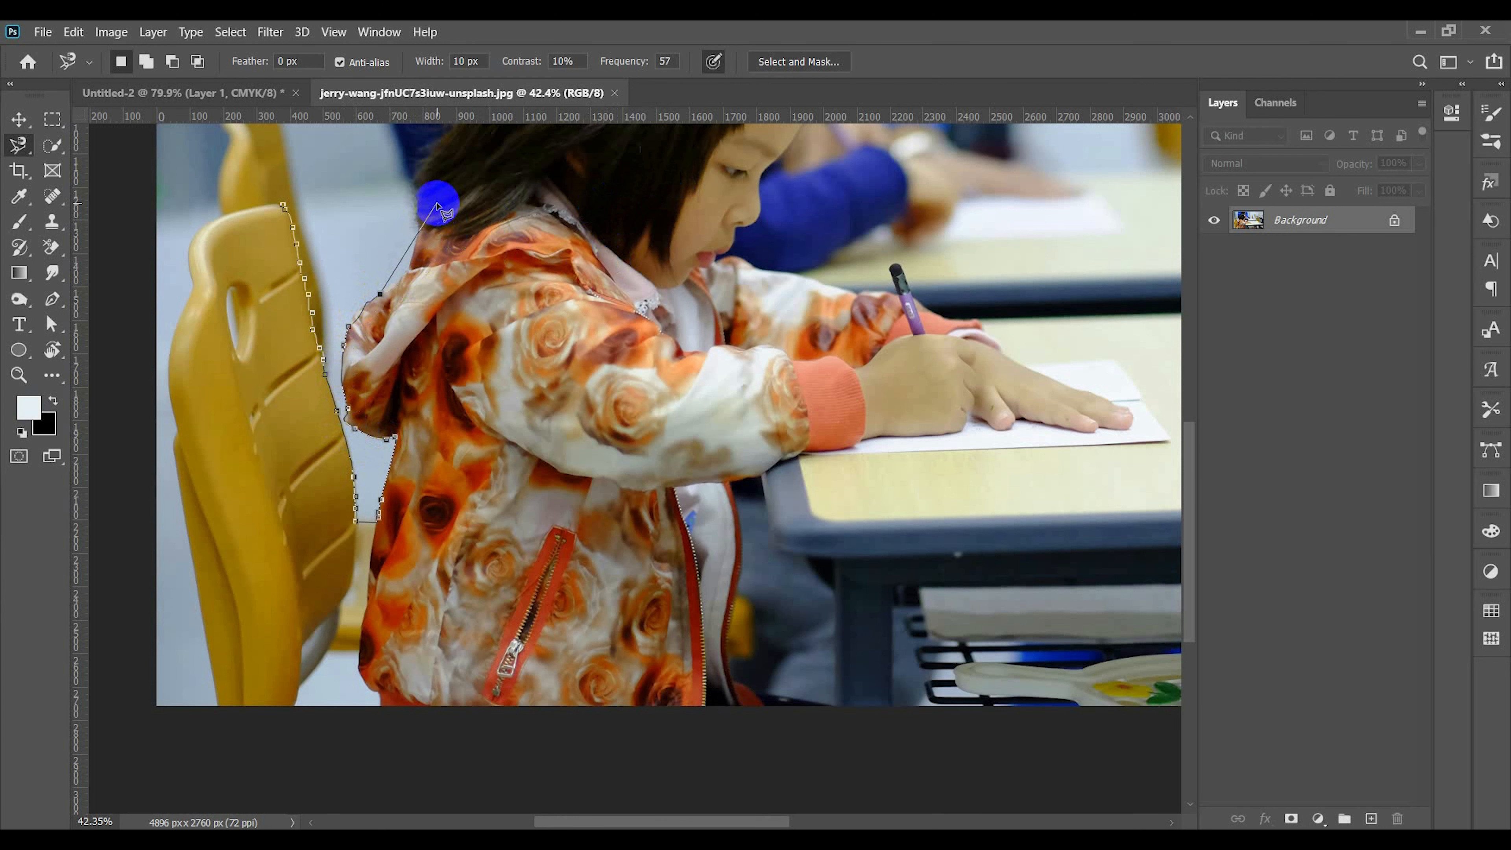
Continue the lasso outline around the girl's hair, face, sleeve and pencil to her hand on the desk.
{"action": "mouse_move", "coordinate": [580, 111]}
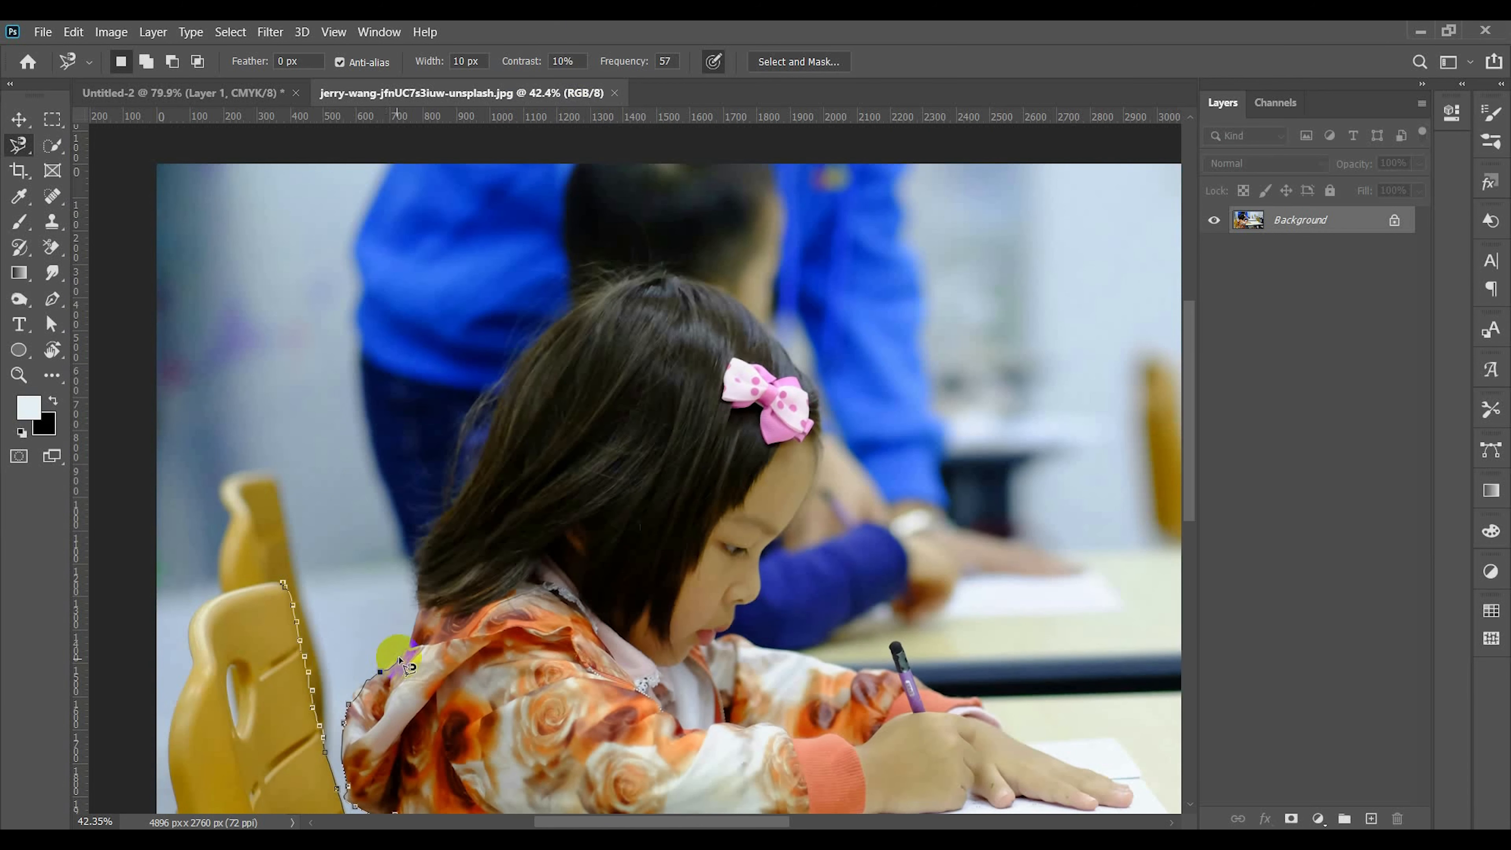
{"action": "left_click_drag", "start_coordinate": [418, 565], "coordinate": [498, 426]}
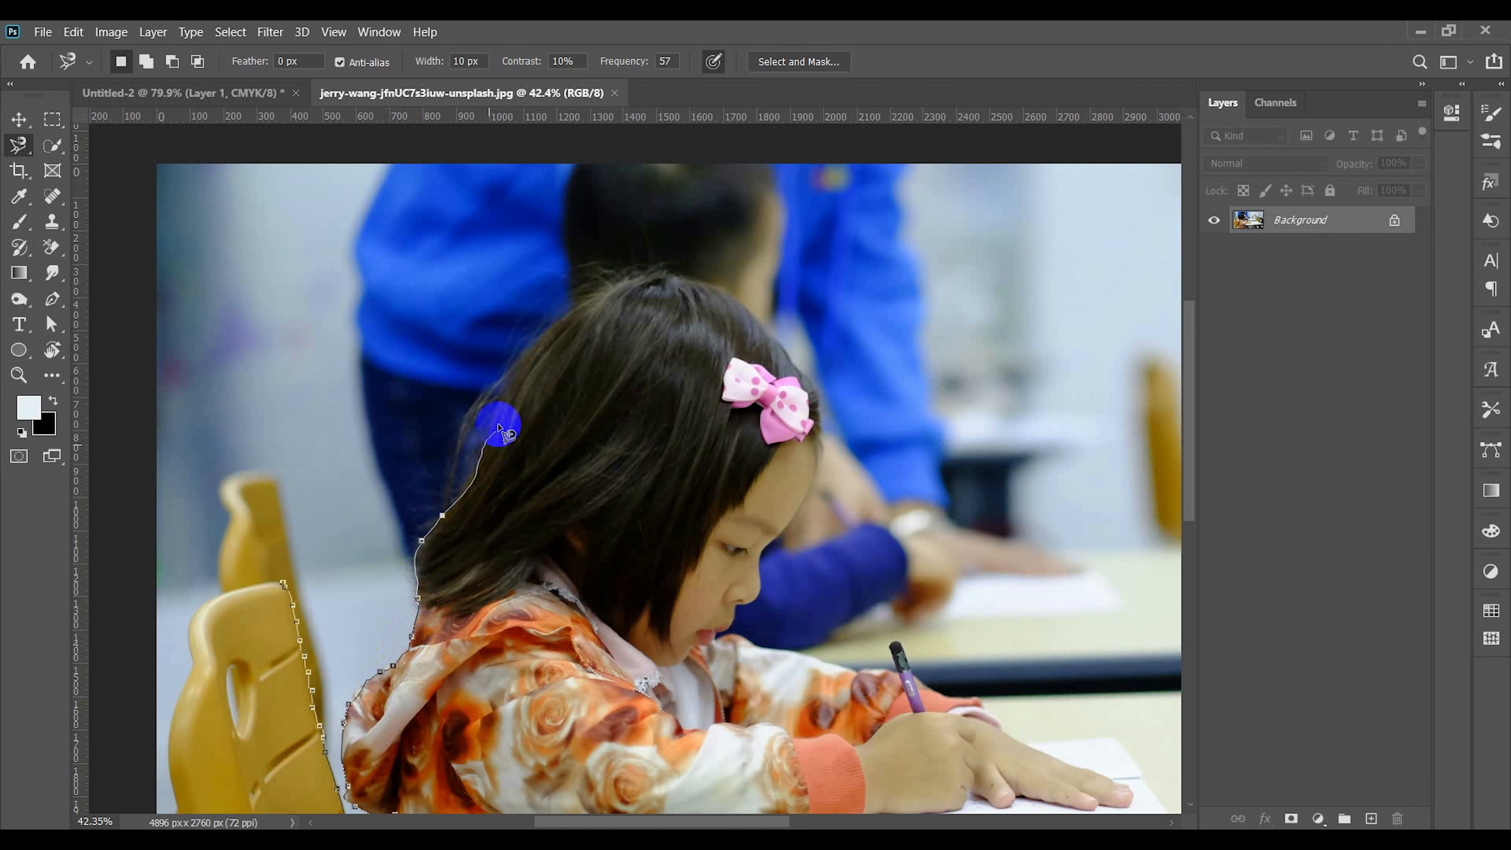
{"action": "mouse_move", "coordinate": [552, 323]}
{"action": "left_mouse_down"}
{"action": "mouse_move", "coordinate": [658, 276]}
{"action": "mouse_move", "coordinate": [712, 280]}
{"action": "mouse_move", "coordinate": [772, 342]}
{"action": "left_mouse_up"}
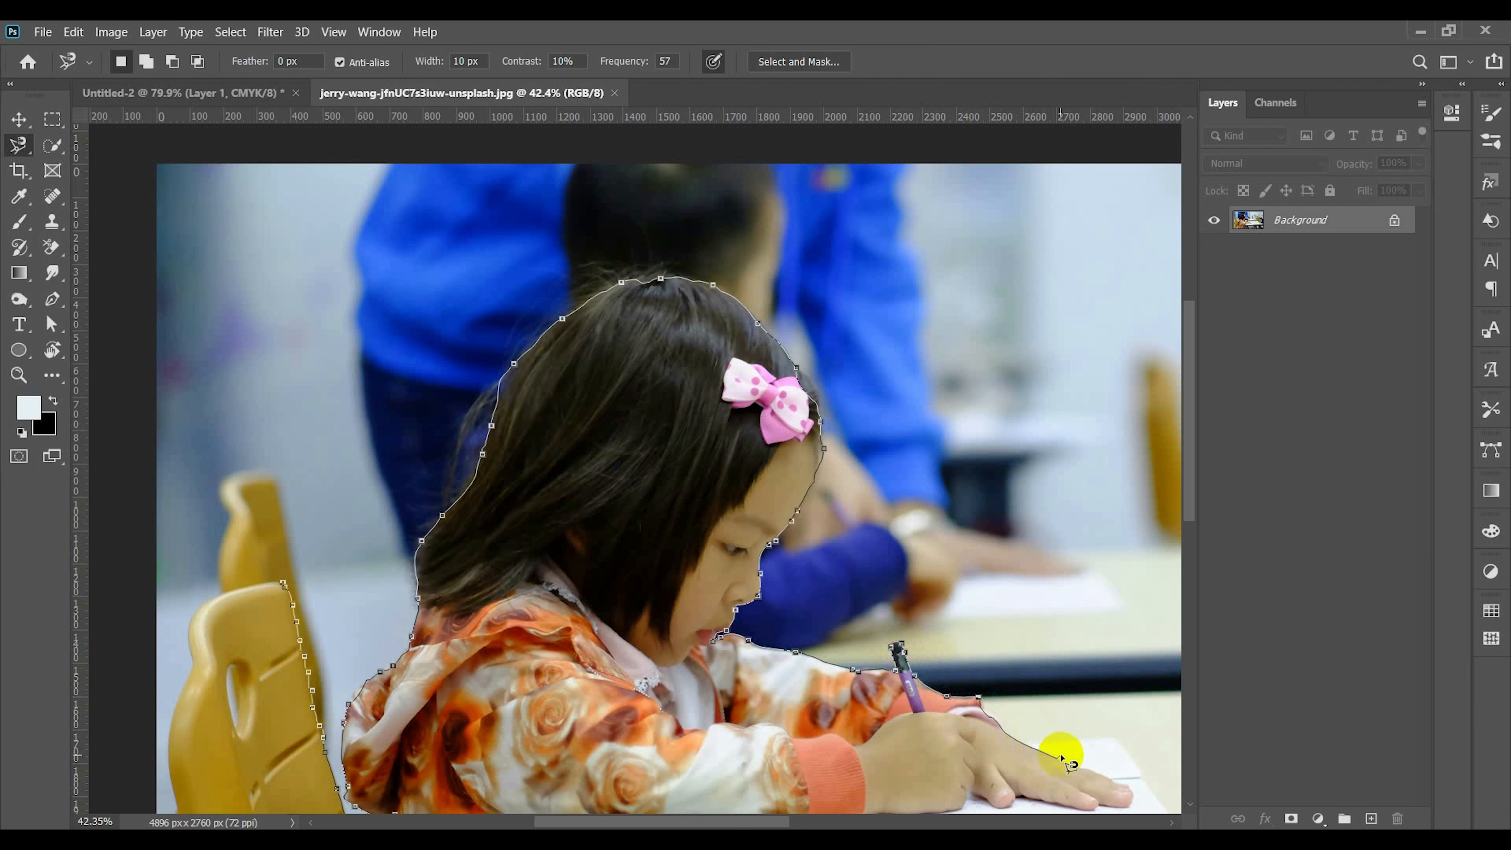
{"action": "key", "text": "super"}
{"action": "key", "text": "super"}
{"action": "key", "text": "BackSpace"}
{"action": "key", "text": "BackSpace"}
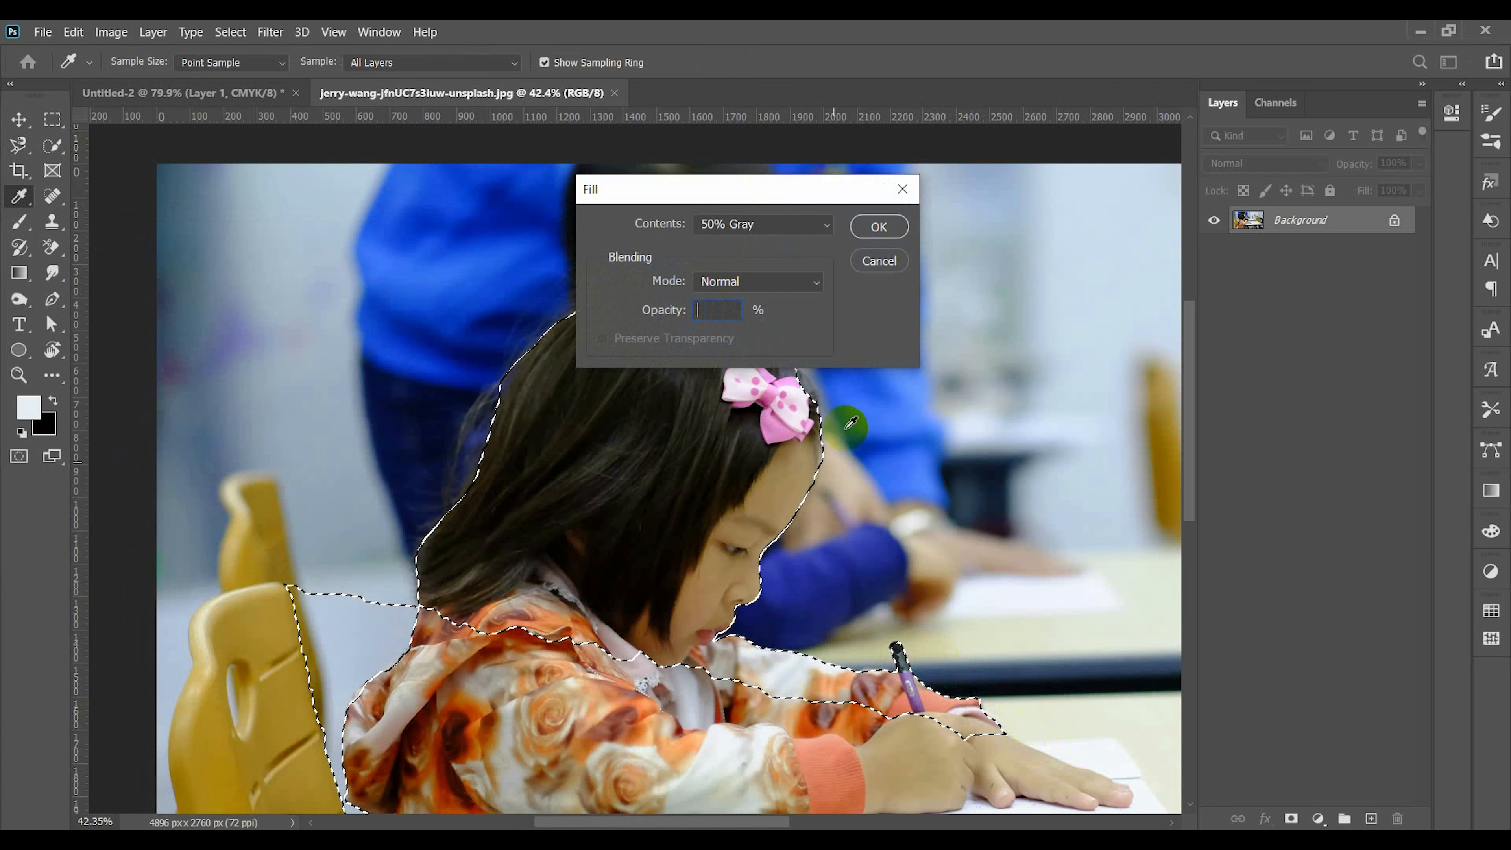
{"action": "left_click", "coordinate": [886, 260]}
{"action": "left_click", "coordinate": [784, 346]}
{"action": "left_click", "coordinate": [858, 263]}
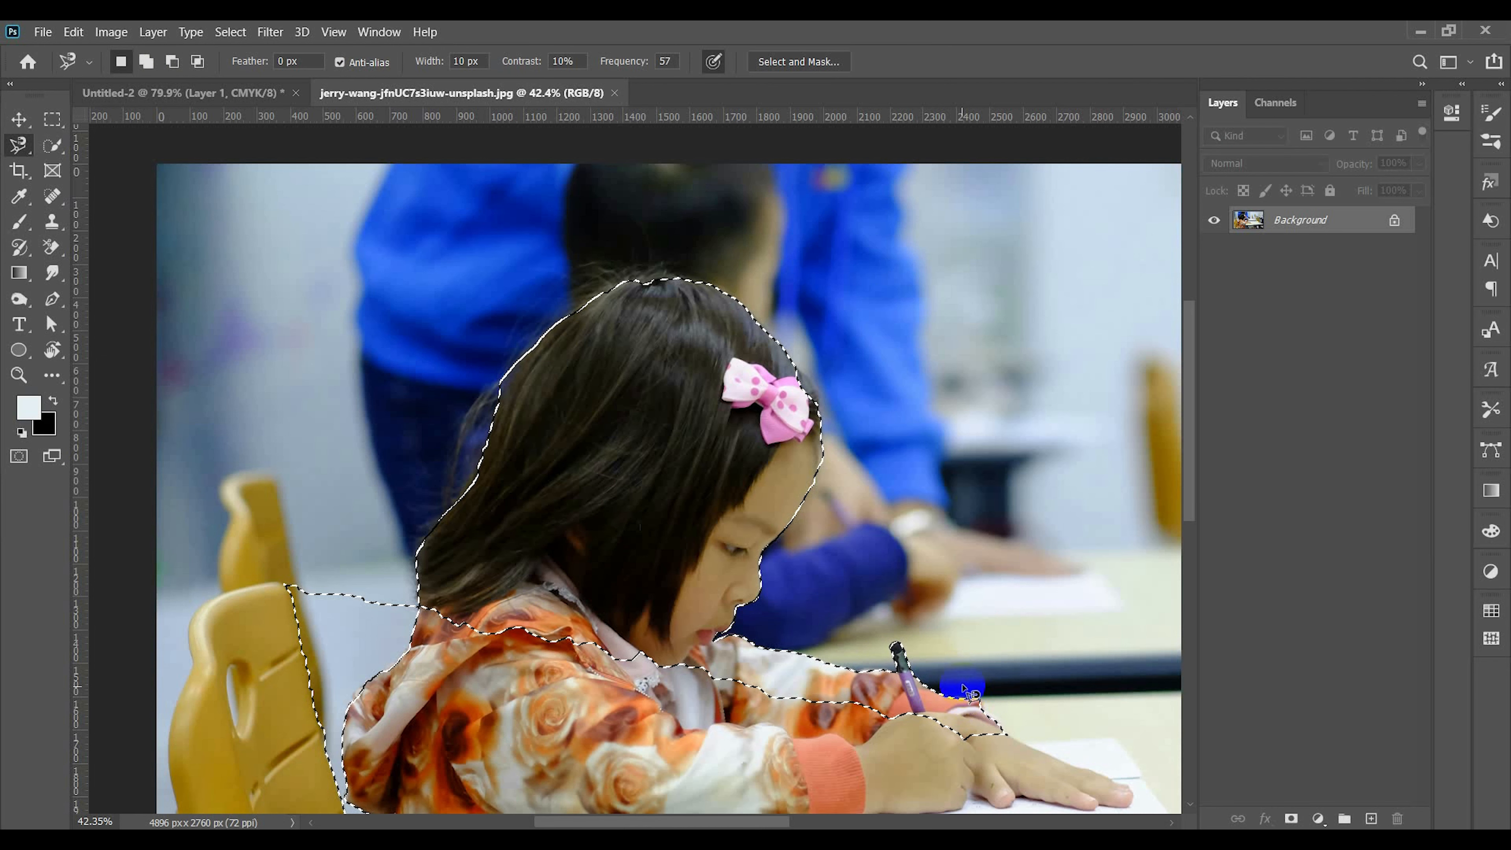
{"action": "key", "text": "super"}
{"action": "key", "text": "super"}
Add to the selection with the Magnetic Lasso, tracing the desktop's far edge and outer corner, then the desk leg down to the photo's lower edge.
{"action": "scroll", "coordinate": [744, 587], "scroll_direction": "down", "scroll_amount": 3}
{"action": "scroll", "coordinate": [744, 589], "scroll_direction": "right", "scroll_amount": 2}
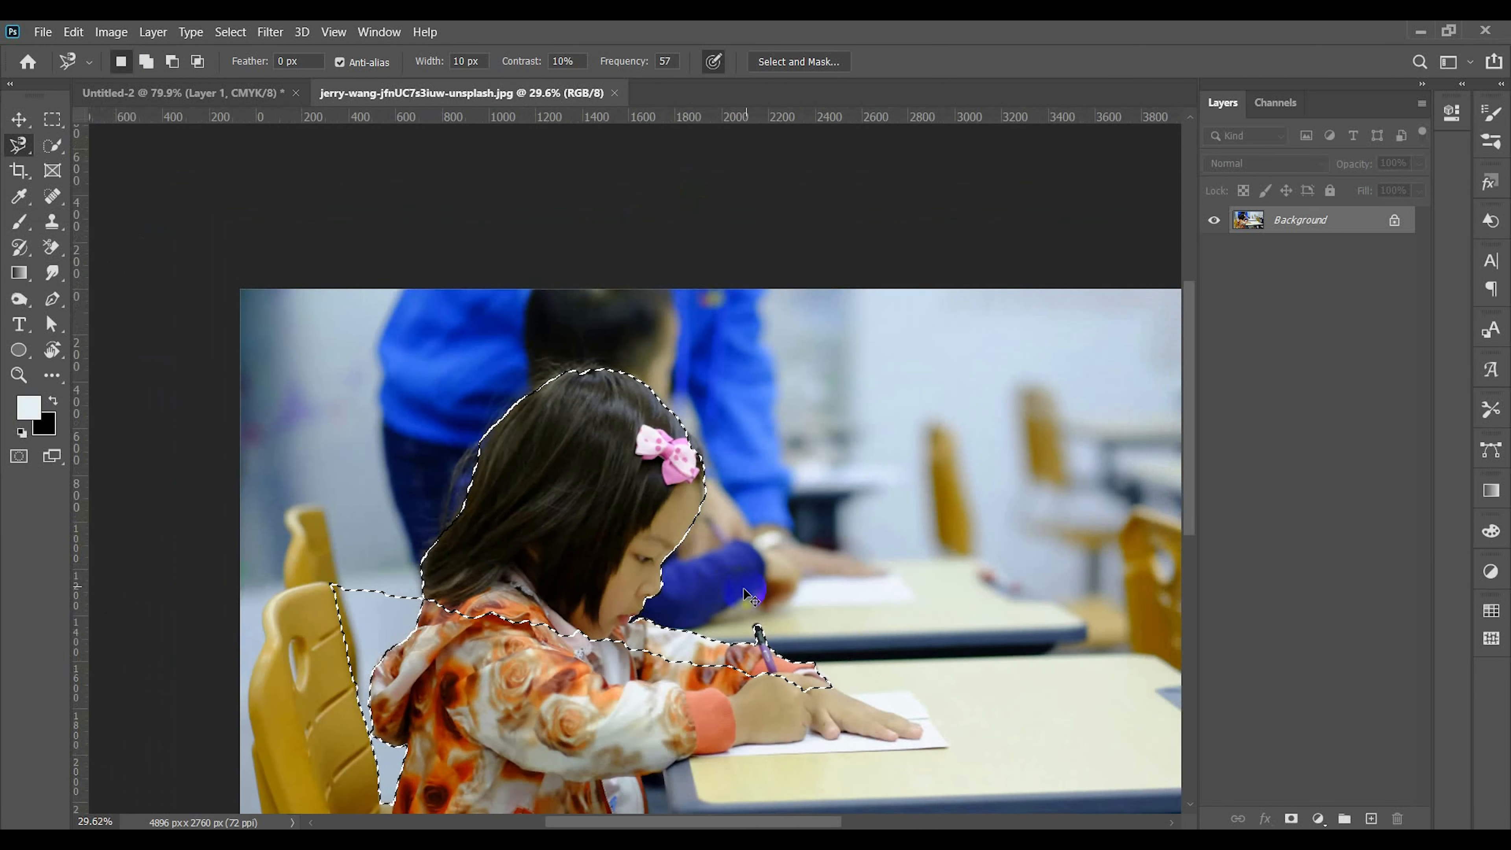
{"action": "scroll", "coordinate": [746, 595], "scroll_direction": "up", "scroll_amount": 3}
{"action": "scroll", "coordinate": [728, 610], "scroll_direction": "right", "scroll_amount": 5}
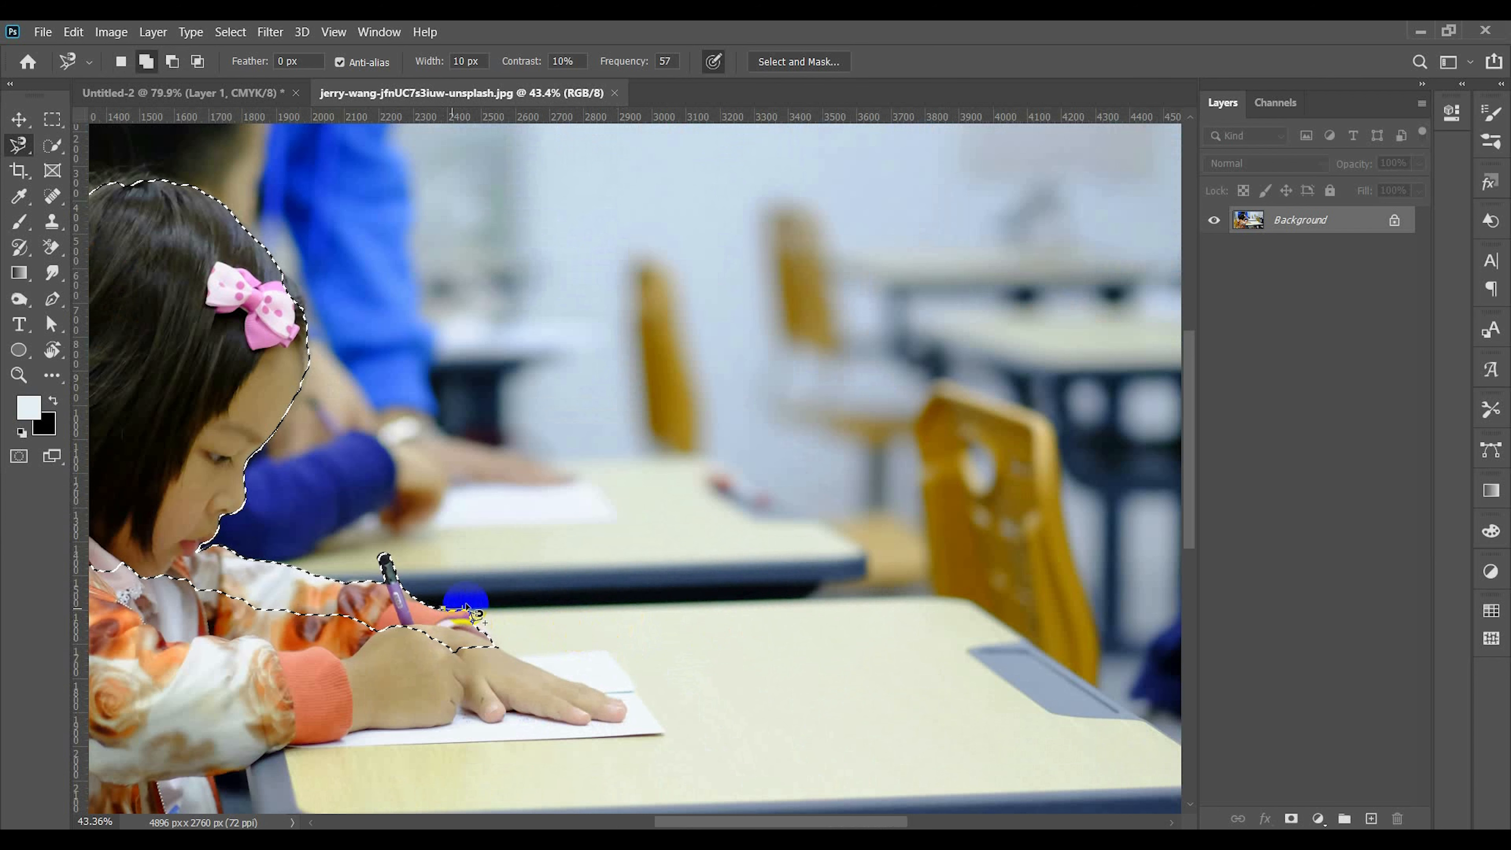
{"action": "left_click_drag", "start_coordinate": [467, 607], "coordinate": [749, 604]}
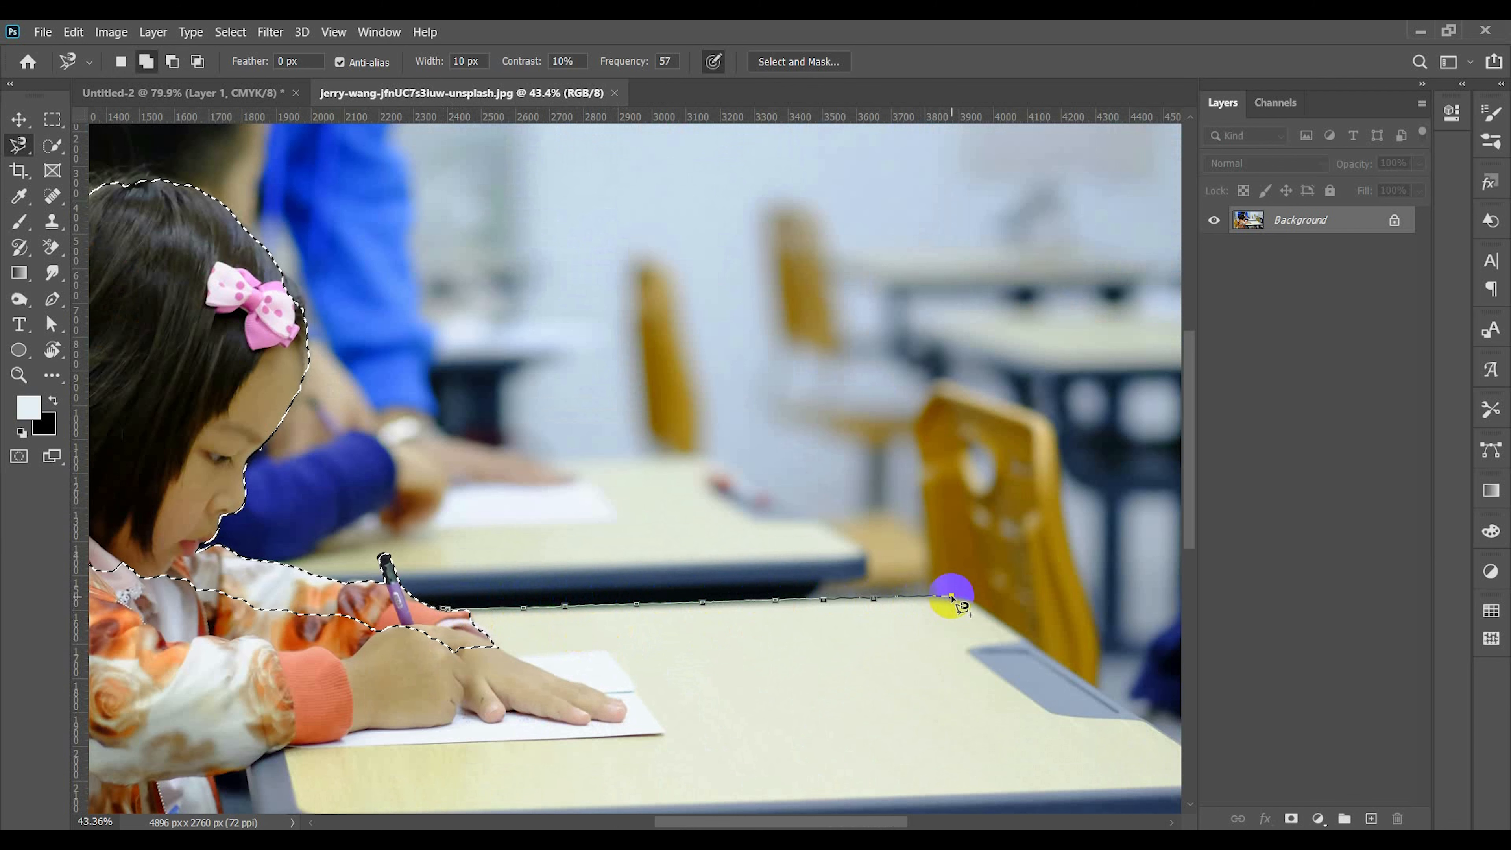
{"action": "left_click_drag", "start_coordinate": [951, 597], "coordinate": [1110, 709]}
{"action": "mouse_move", "coordinate": [1170, 746]}
{"action": "left_mouse_down"}
{"action": "mouse_move", "coordinate": [1148, 724]}
{"action": "mouse_move", "coordinate": [1240, 798]}
{"action": "mouse_move", "coordinate": [912, 747]}
{"action": "mouse_move", "coordinate": [922, 578]}
{"action": "mouse_move", "coordinate": [910, 529]}
{"action": "left_mouse_up"}
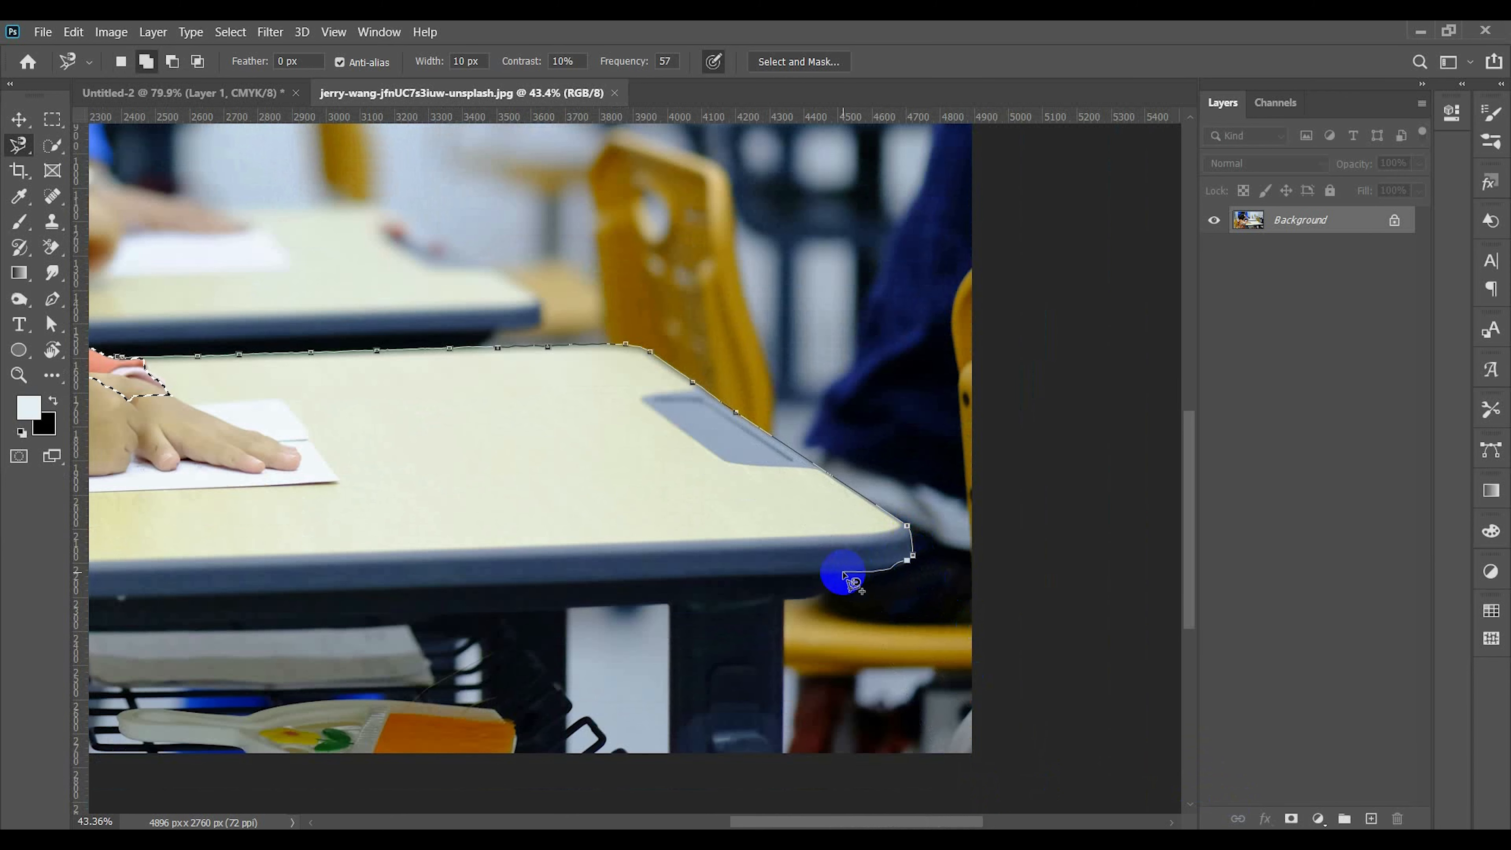
{"action": "mouse_move", "coordinate": [842, 572]}
{"action": "left_mouse_down"}
{"action": "mouse_move", "coordinate": [817, 601]}
{"action": "mouse_move", "coordinate": [786, 602]}
{"action": "mouse_move", "coordinate": [789, 690]}
{"action": "mouse_move", "coordinate": [786, 667]}
{"action": "mouse_move", "coordinate": [186, 628]}
{"action": "left_mouse_up"}
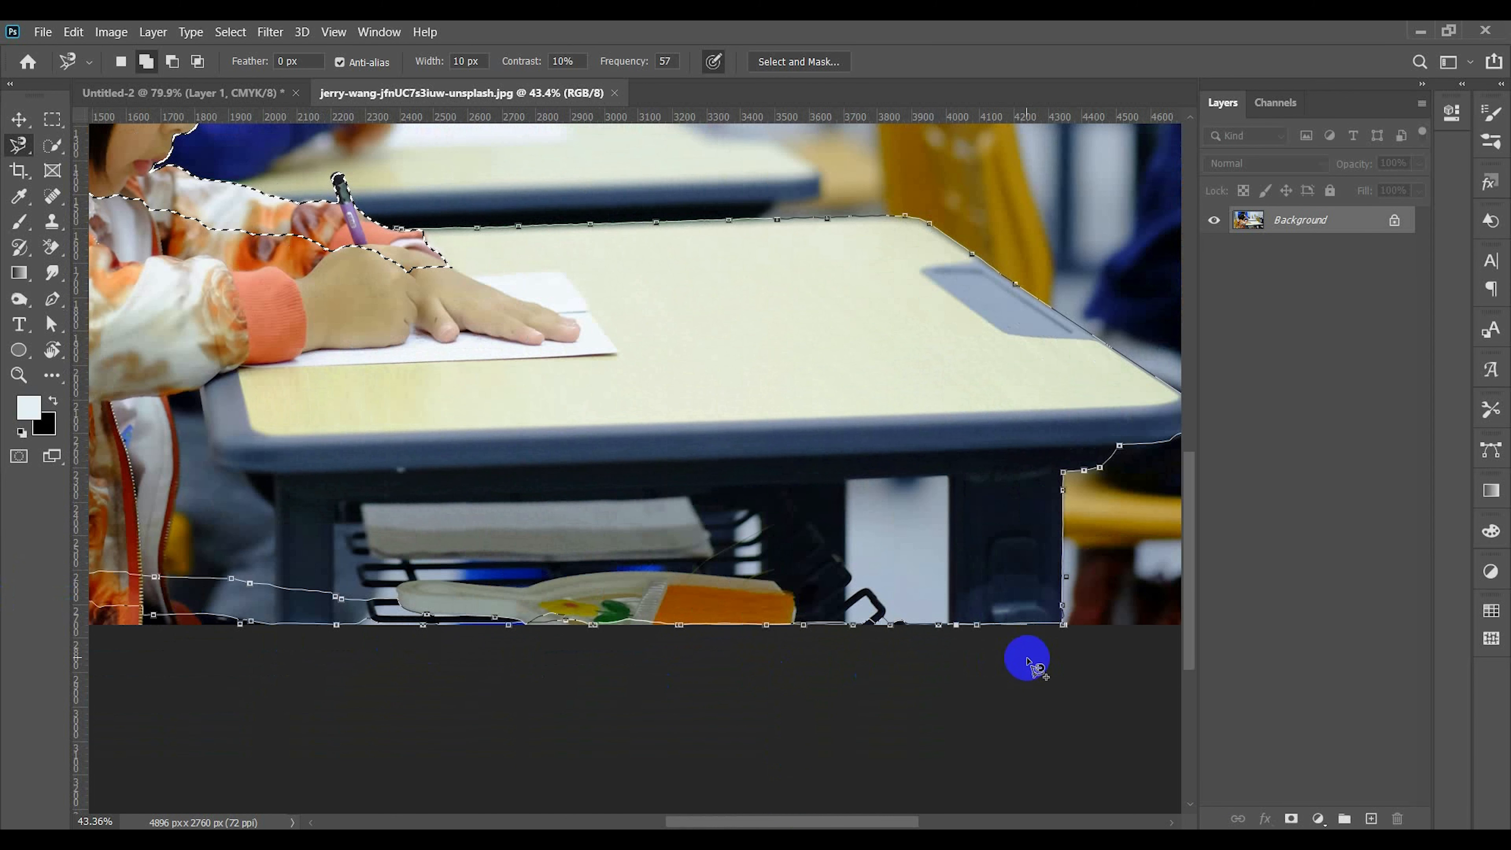
Delete the stray lasso points near the photo's lower edge and retrace along that edge to the chair's outer side.
{"action": "key", "text": "BackSpace"}
{"action": "key", "text": "BackSpace"}
{"action": "key", "text": "BackSpace"}
{"action": "key", "text": "BackSpace"}
{"action": "key", "text": "BackSpace"}
{"action": "key", "text": "BackSpace"}
{"action": "key", "text": "BackSpace"}
{"action": "key", "text": "BackSpace"}
{"action": "key", "text": "BackSpace"}
{"action": "key", "text": "BackSpace"}
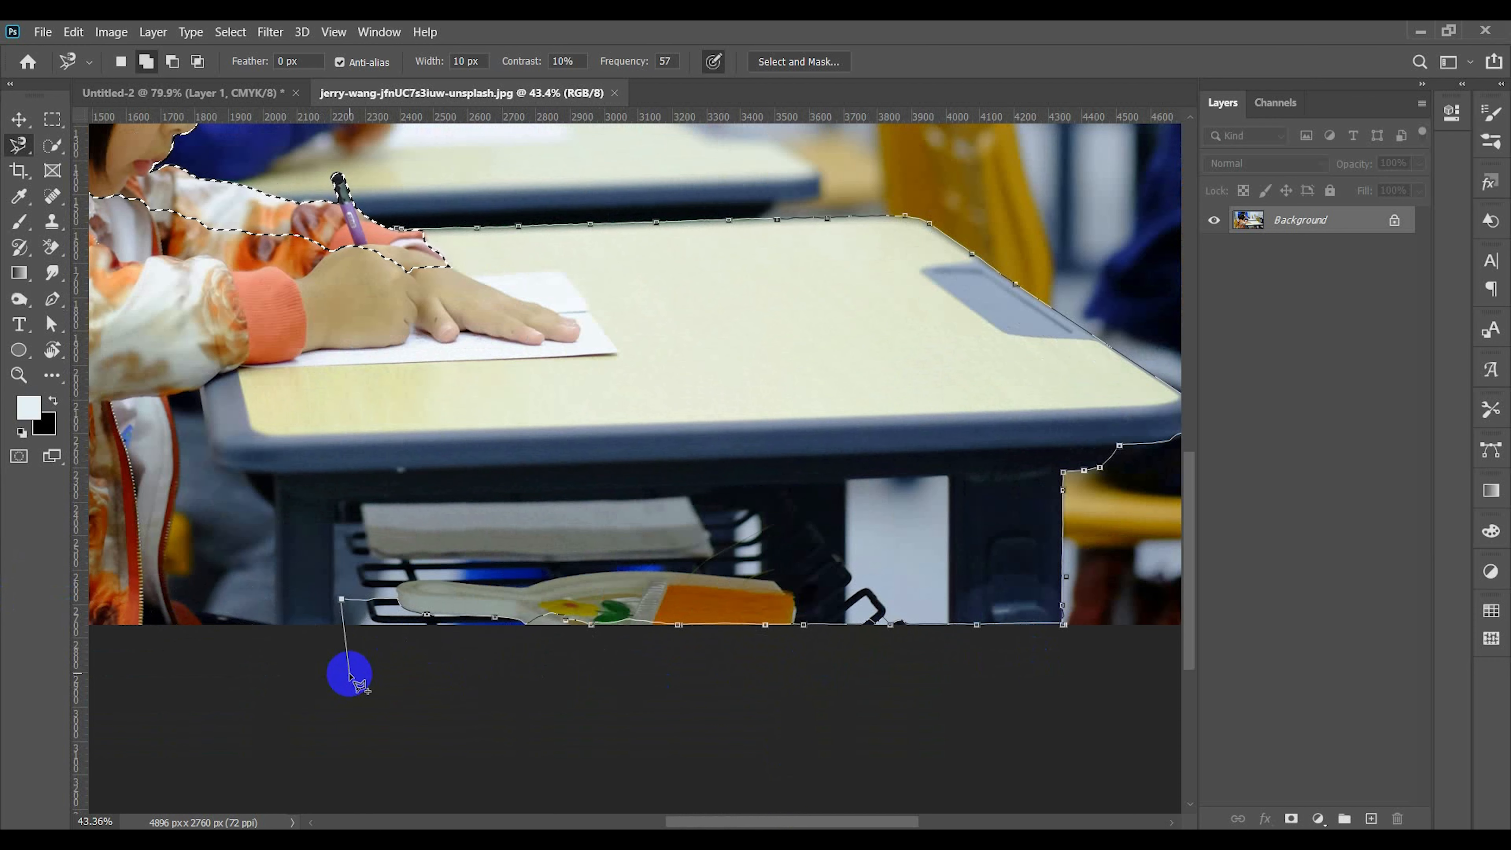
{"action": "mouse_move", "coordinate": [18, 655]}
{"action": "left_mouse_down"}
{"action": "mouse_move", "coordinate": [201, 638]}
{"action": "mouse_move", "coordinate": [221, 623]}
{"action": "mouse_move", "coordinate": [213, 561]}
{"action": "left_mouse_up"}
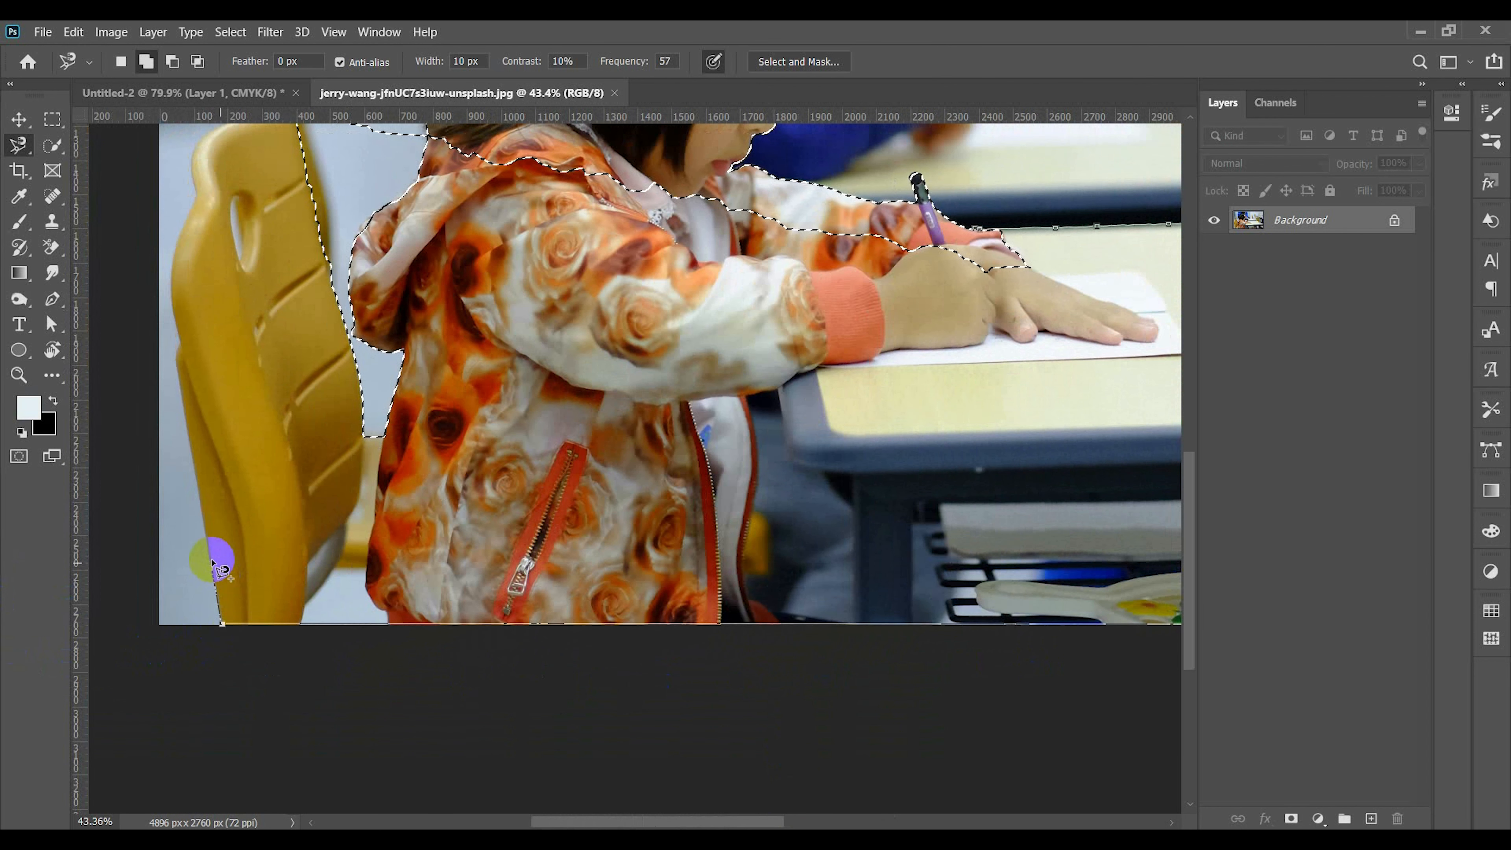
Trace the chair's outer side upward with the lasso and delete the stray points that ran onto the chair behind.
{"action": "left_click_drag", "start_coordinate": [176, 350], "coordinate": [170, 296]}
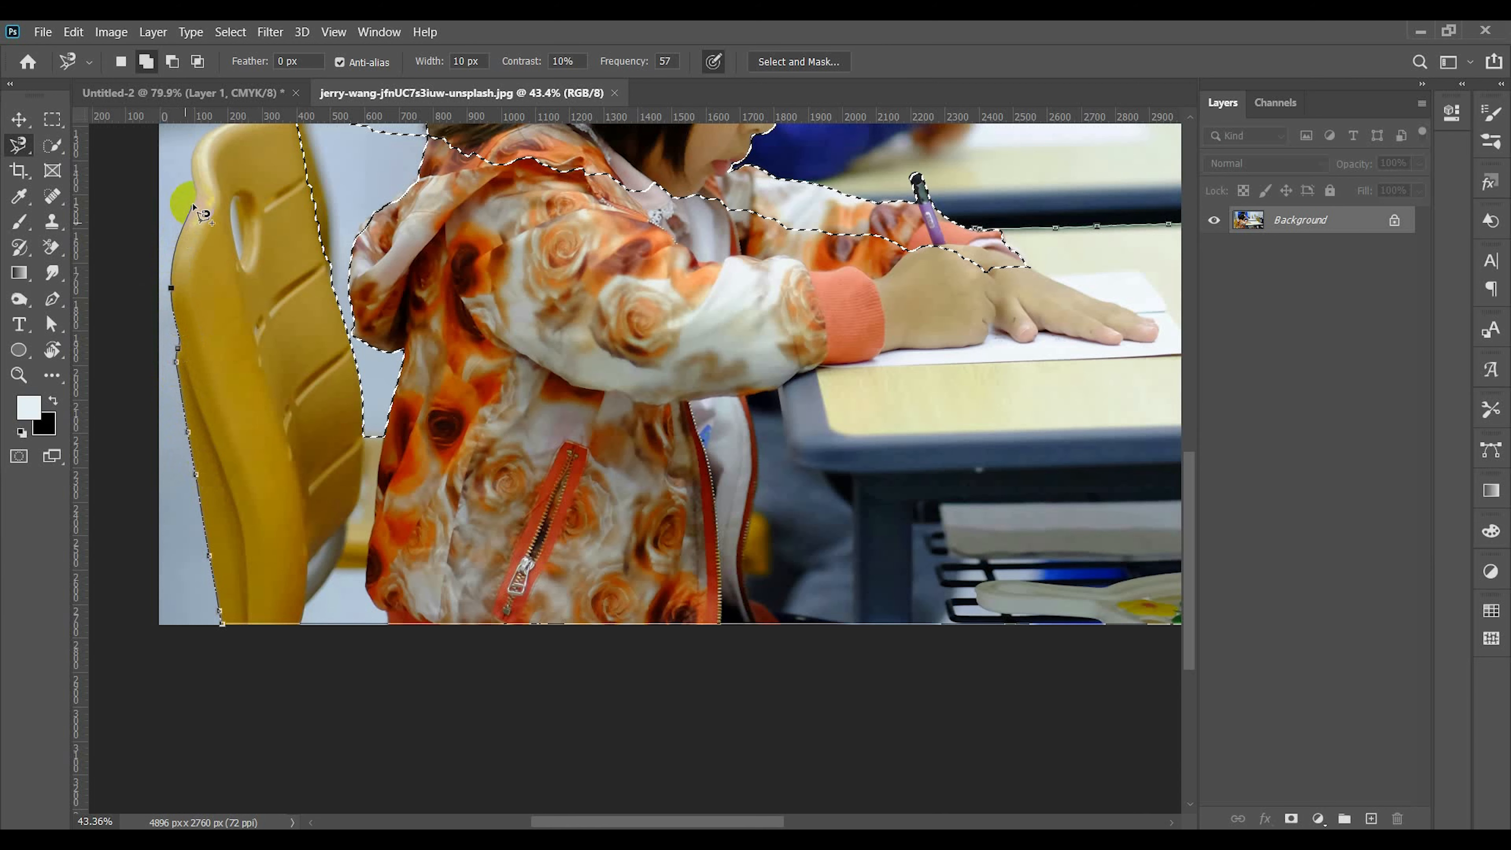
{"action": "mouse_move", "coordinate": [193, 206]}
{"action": "left_mouse_down"}
{"action": "mouse_move", "coordinate": [205, 131]}
{"action": "mouse_move", "coordinate": [253, 286]}
{"action": "mouse_move", "coordinate": [271, 194]}
{"action": "mouse_move", "coordinate": [260, 297]}
{"action": "mouse_move", "coordinate": [297, 237]}
{"action": "mouse_move", "coordinate": [299, 248]}
{"action": "left_mouse_up"}
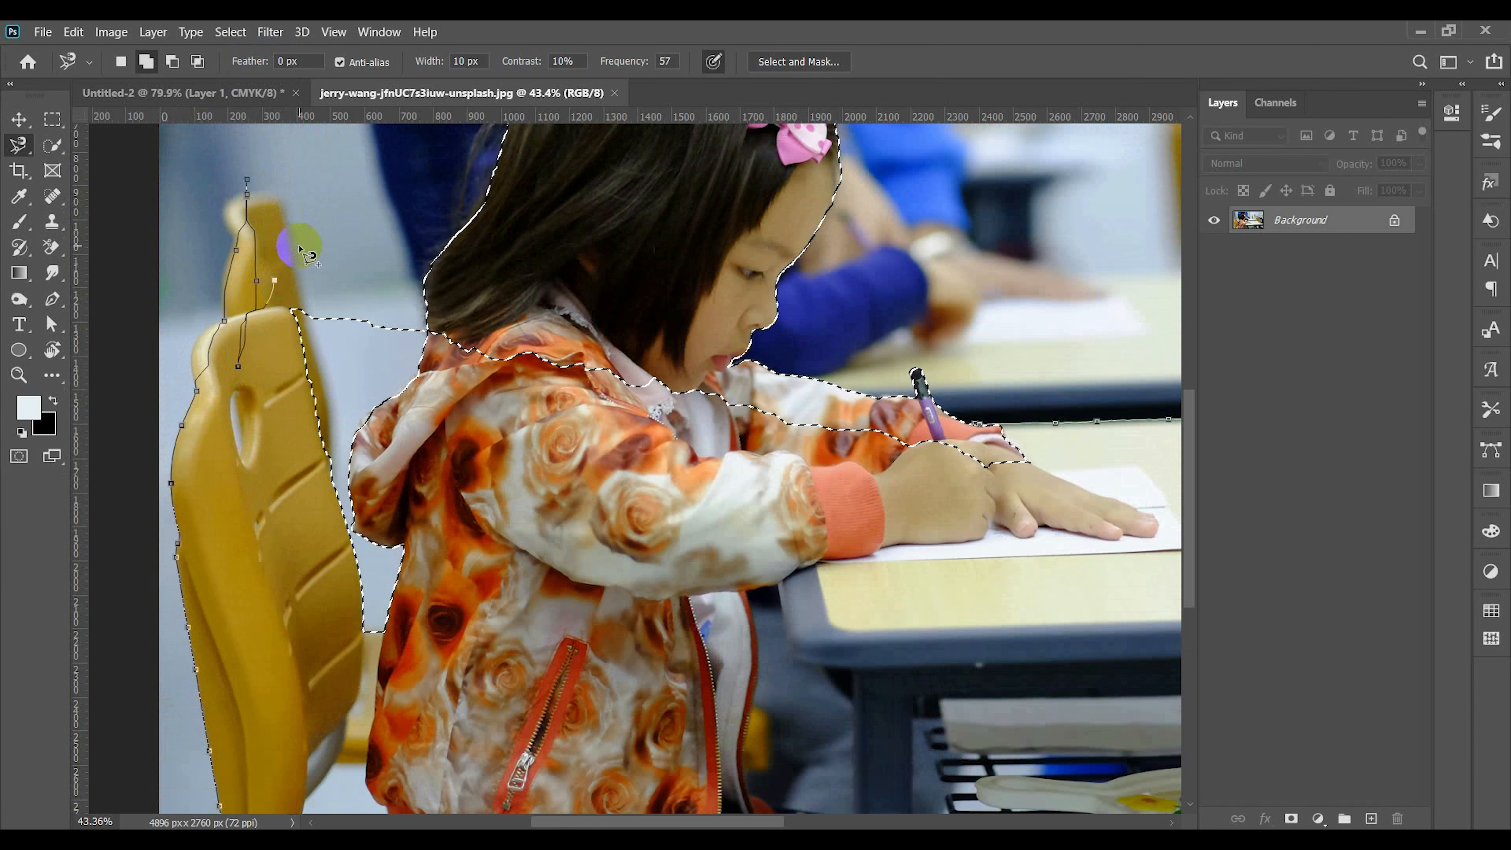
{"action": "key", "text": "BackSpace"}
{"action": "key", "text": "BackSpace"}
{"action": "key", "text": "BackSpace"}
{"action": "key", "text": "BackSpace"}
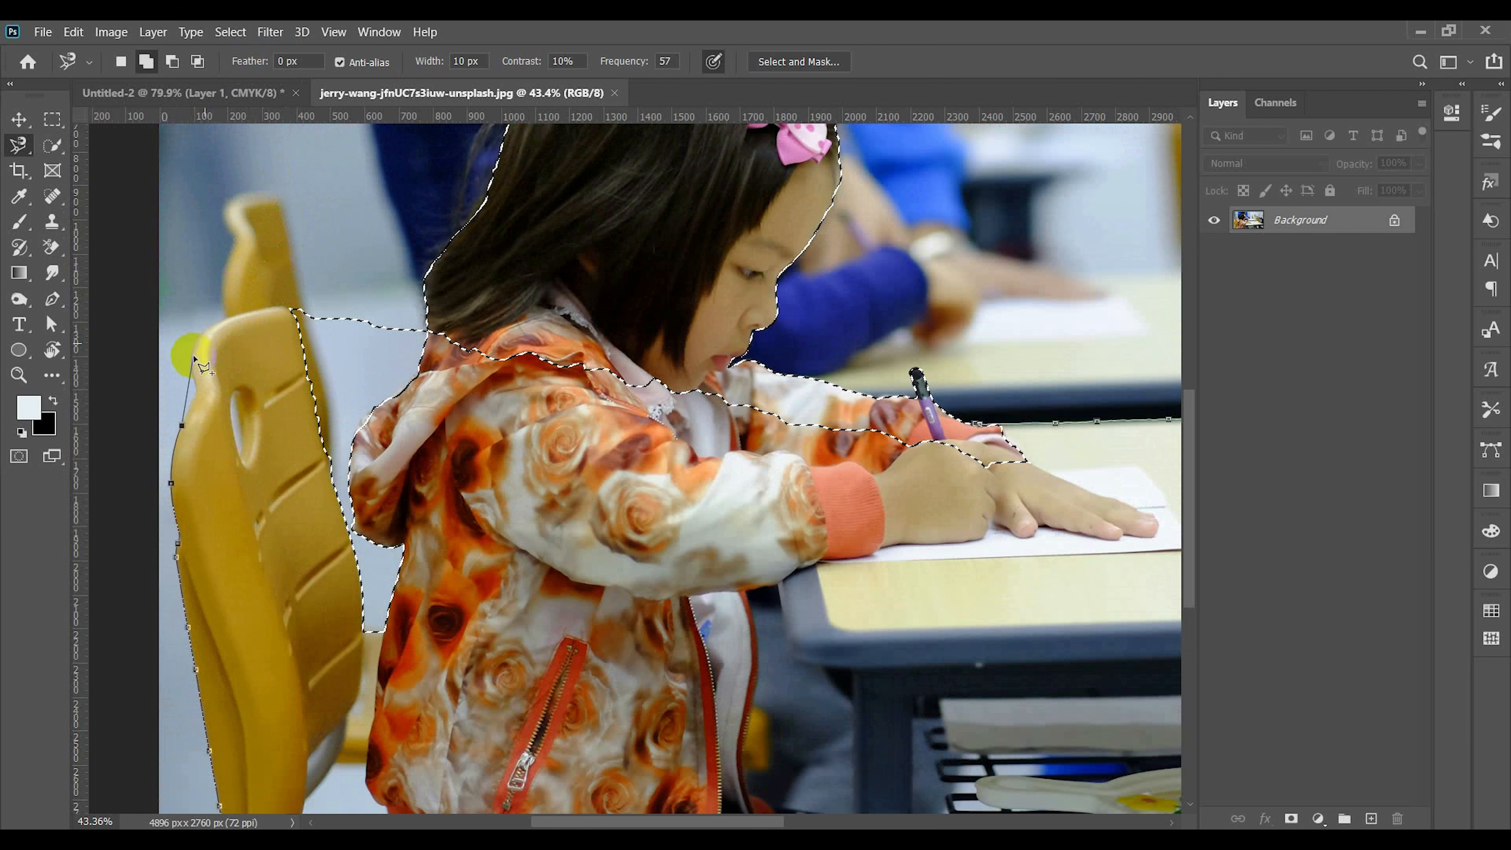
Trace over the top of the chair's backrest to the existing selection and delete the excess lasso points beyond it.
{"action": "mouse_move", "coordinate": [193, 360]}
{"action": "left_mouse_down"}
{"action": "mouse_move", "coordinate": [197, 390]}
{"action": "mouse_move", "coordinate": [206, 331]}
{"action": "mouse_move", "coordinate": [295, 304]}
{"action": "mouse_move", "coordinate": [429, 302]}
{"action": "mouse_move", "coordinate": [475, 243]}
{"action": "left_mouse_up"}
{"action": "key", "text": "BackSpace"}
{"action": "key", "text": "BackSpace"}
{"action": "key", "text": "BackSpace"}
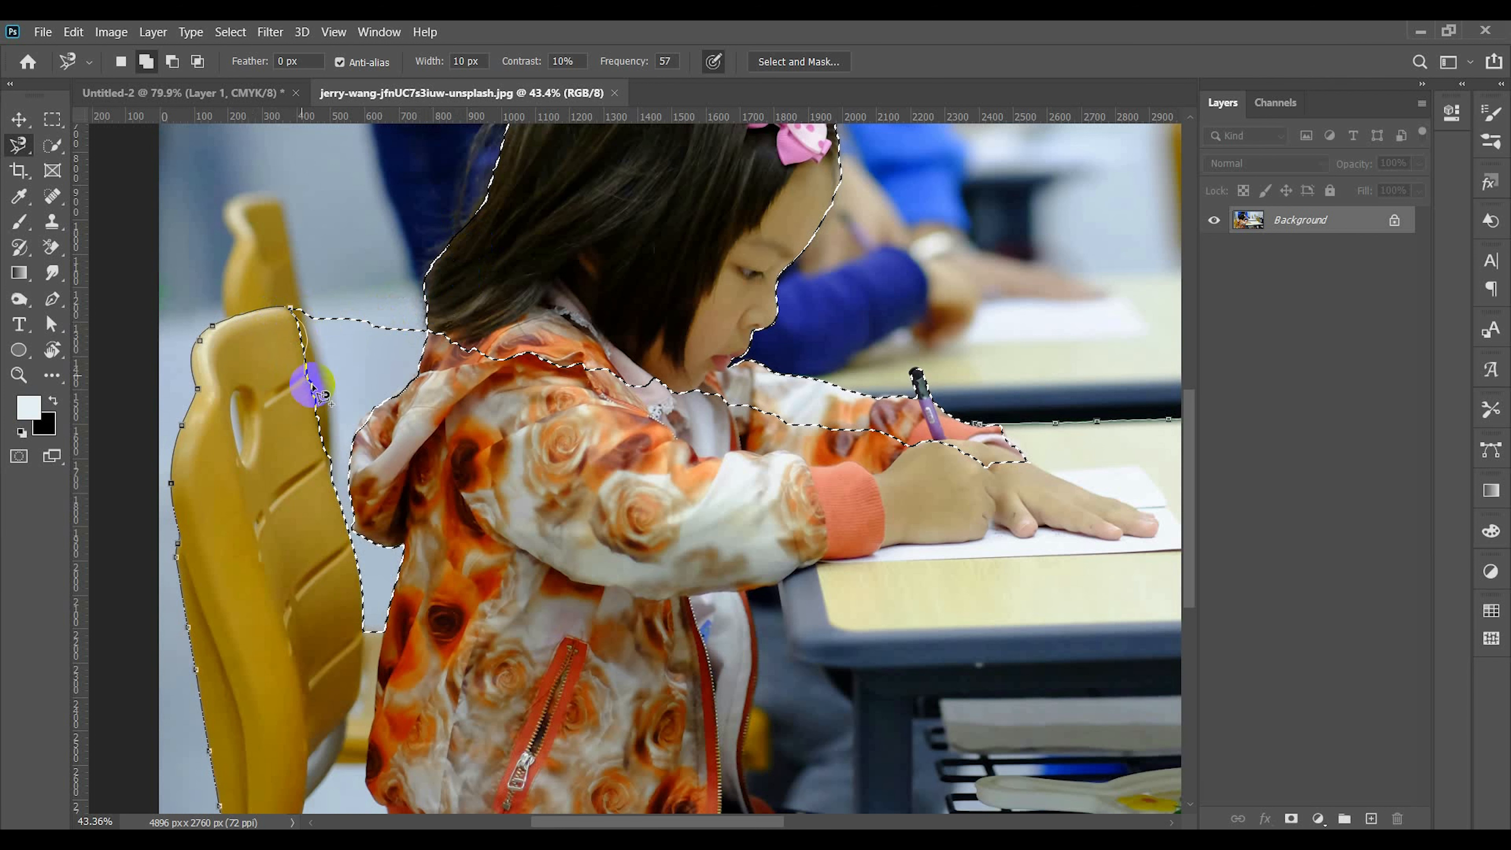
{"action": "key", "text": "BackSpace"}
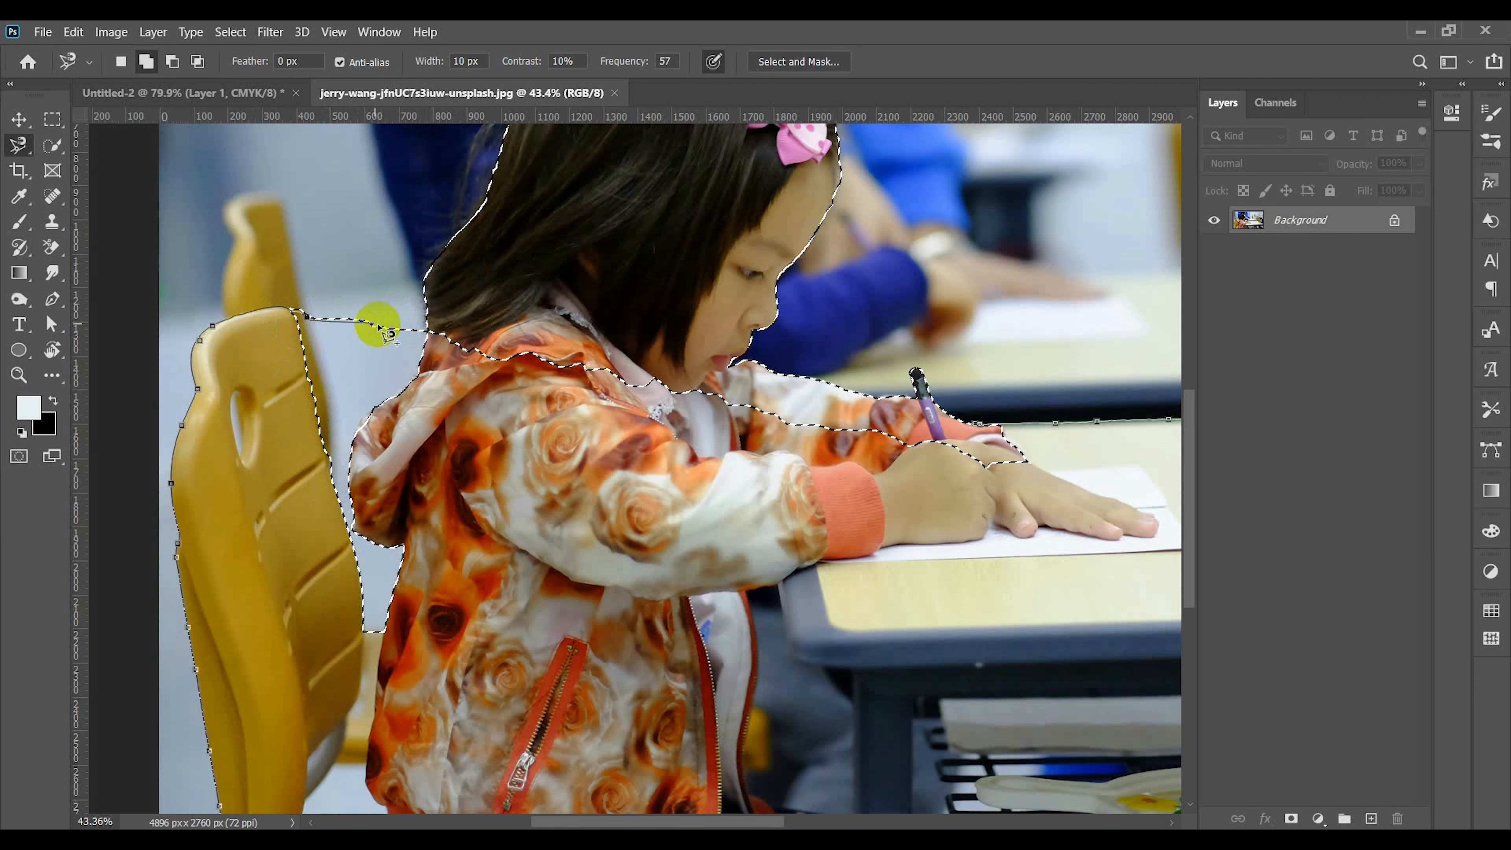
Run the lasso across the girl's face to the desk edge by her hand and close it, adding the enclosed area to the selection.
{"action": "left_click", "coordinate": [357, 316]}
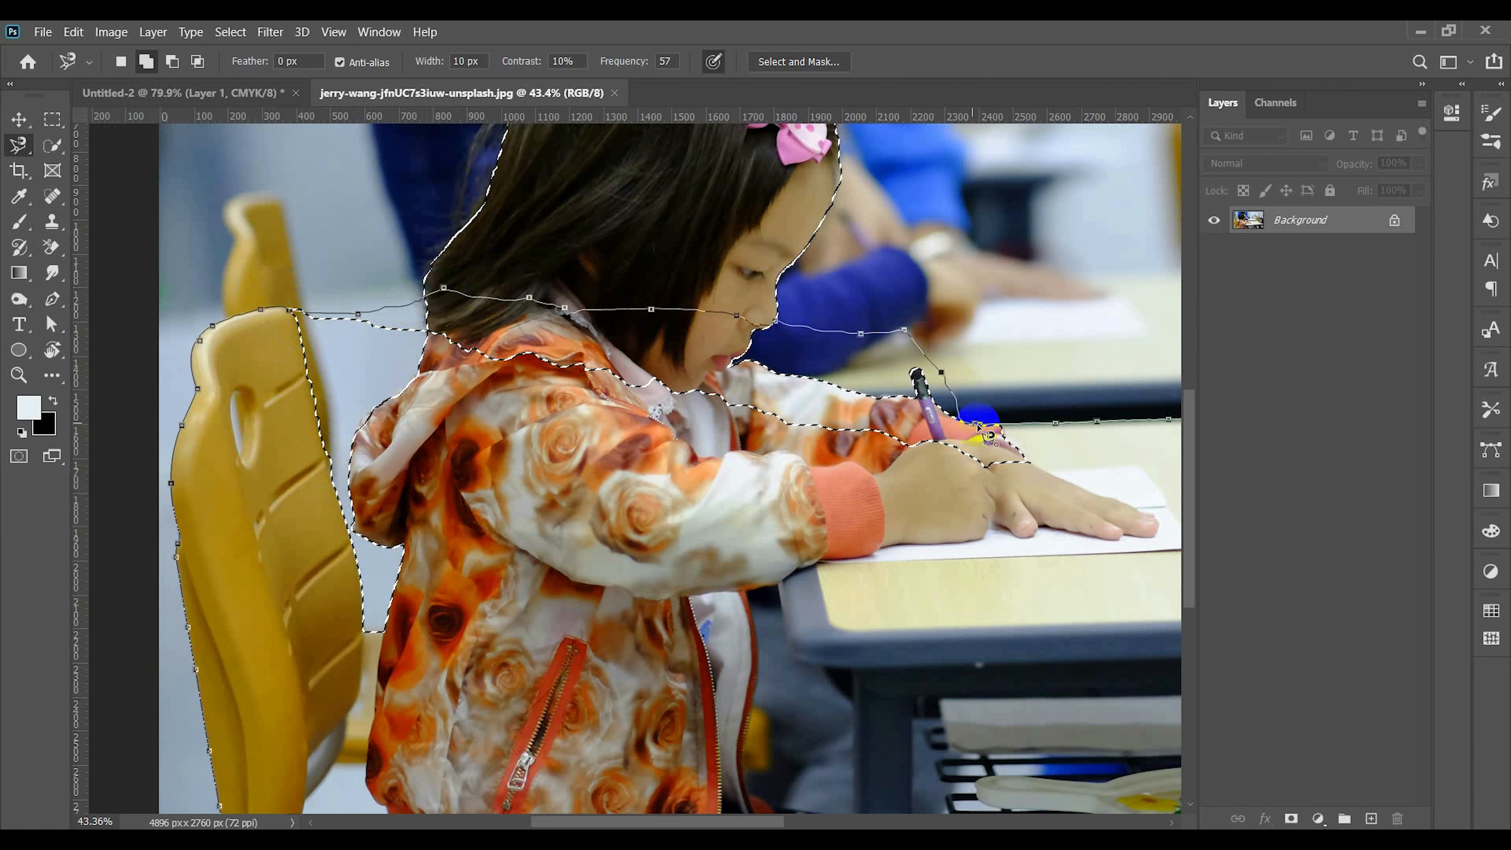
{"action": "left_click", "coordinate": [978, 427]}
{"action": "scroll", "coordinate": [725, 489], "scroll_direction": "down", "scroll_amount": 3}
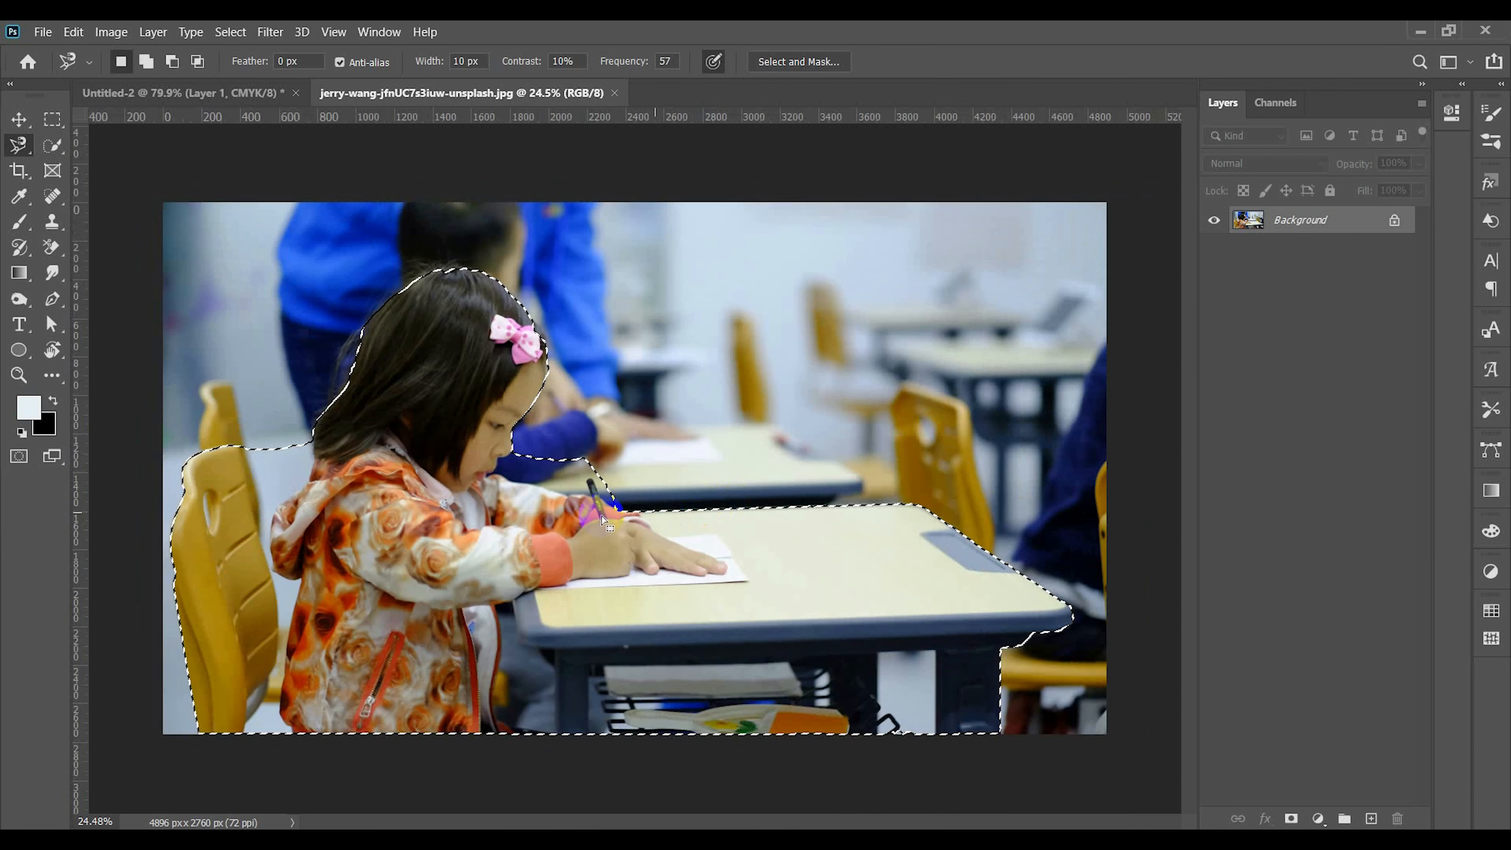
Subtract the background between the girl's face and her writing arm from the selection with the Quick Selection tool.
{"action": "scroll", "coordinate": [602, 520], "scroll_direction": "up", "scroll_amount": 3}
{"action": "left_click", "coordinate": [52, 145]}
{"action": "scroll", "coordinate": [634, 474], "scroll_direction": "up", "scroll_amount": 3}
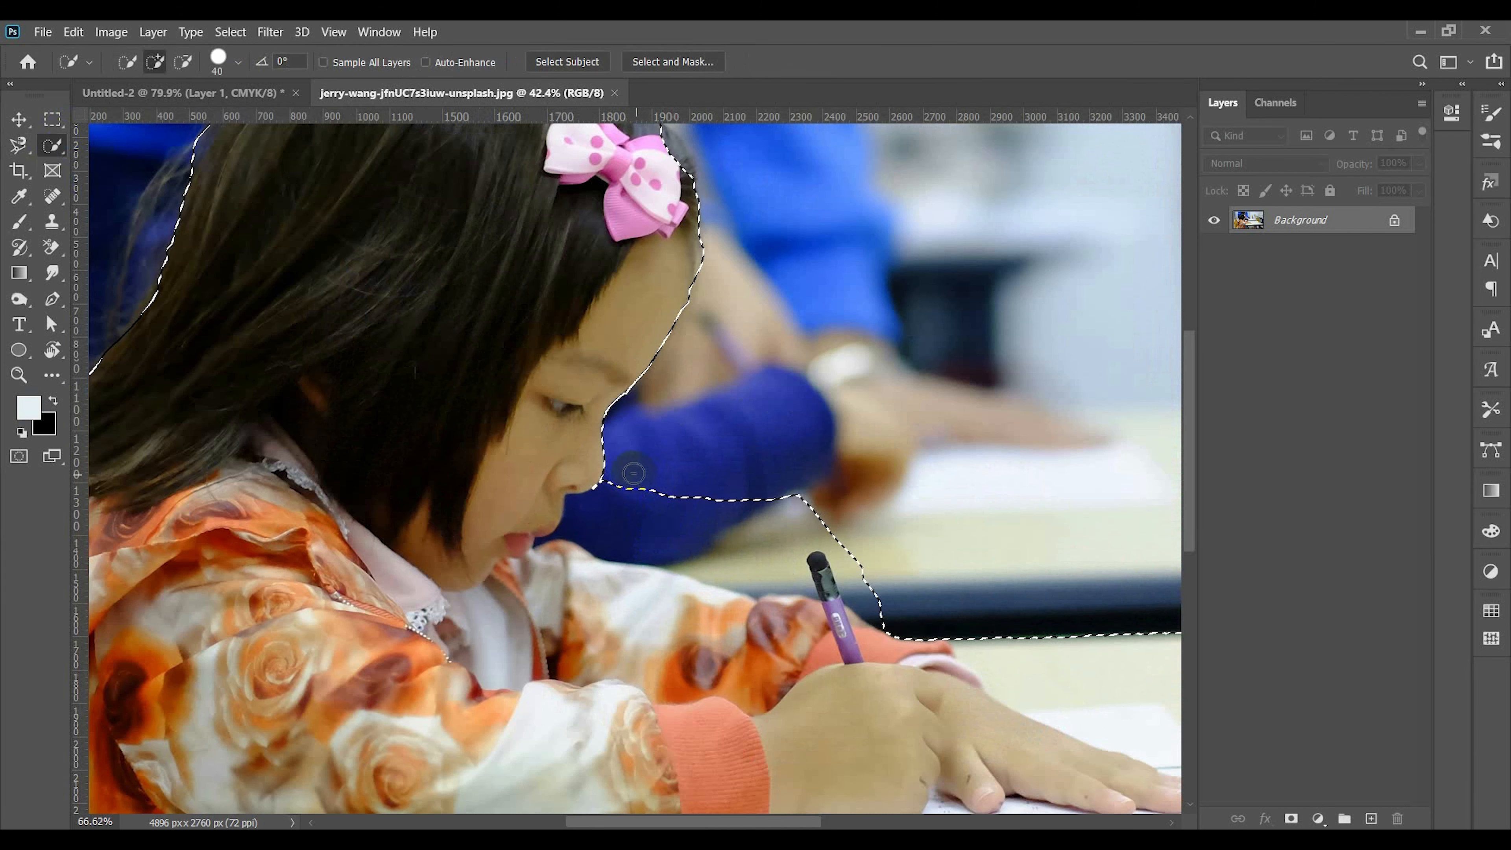
{"action": "mouse_move", "coordinate": [634, 474]}
{"action": "left_mouse_down"}
{"action": "mouse_move", "coordinate": [582, 520]}
{"action": "mouse_move", "coordinate": [781, 570]}
{"action": "mouse_move", "coordinate": [885, 550]}
{"action": "mouse_move", "coordinate": [840, 539]}
{"action": "mouse_move", "coordinate": [873, 609]}
{"action": "mouse_move", "coordinate": [892, 611]}
{"action": "mouse_move", "coordinate": [825, 576]}
{"action": "left_mouse_up"}
Subtract the wall and rear chair between the front chair's backrest and the girl's hair and hood from the selection.
{"action": "scroll", "coordinate": [842, 614], "scroll_direction": "up", "scroll_amount": 2}
{"action": "scroll", "coordinate": [837, 625], "scroll_direction": "down", "scroll_amount": 3}
{"action": "scroll", "coordinate": [836, 625], "scroll_direction": "down", "scroll_amount": 3}
{"action": "scroll", "coordinate": [340, 402], "scroll_direction": "up", "scroll_amount": 3}
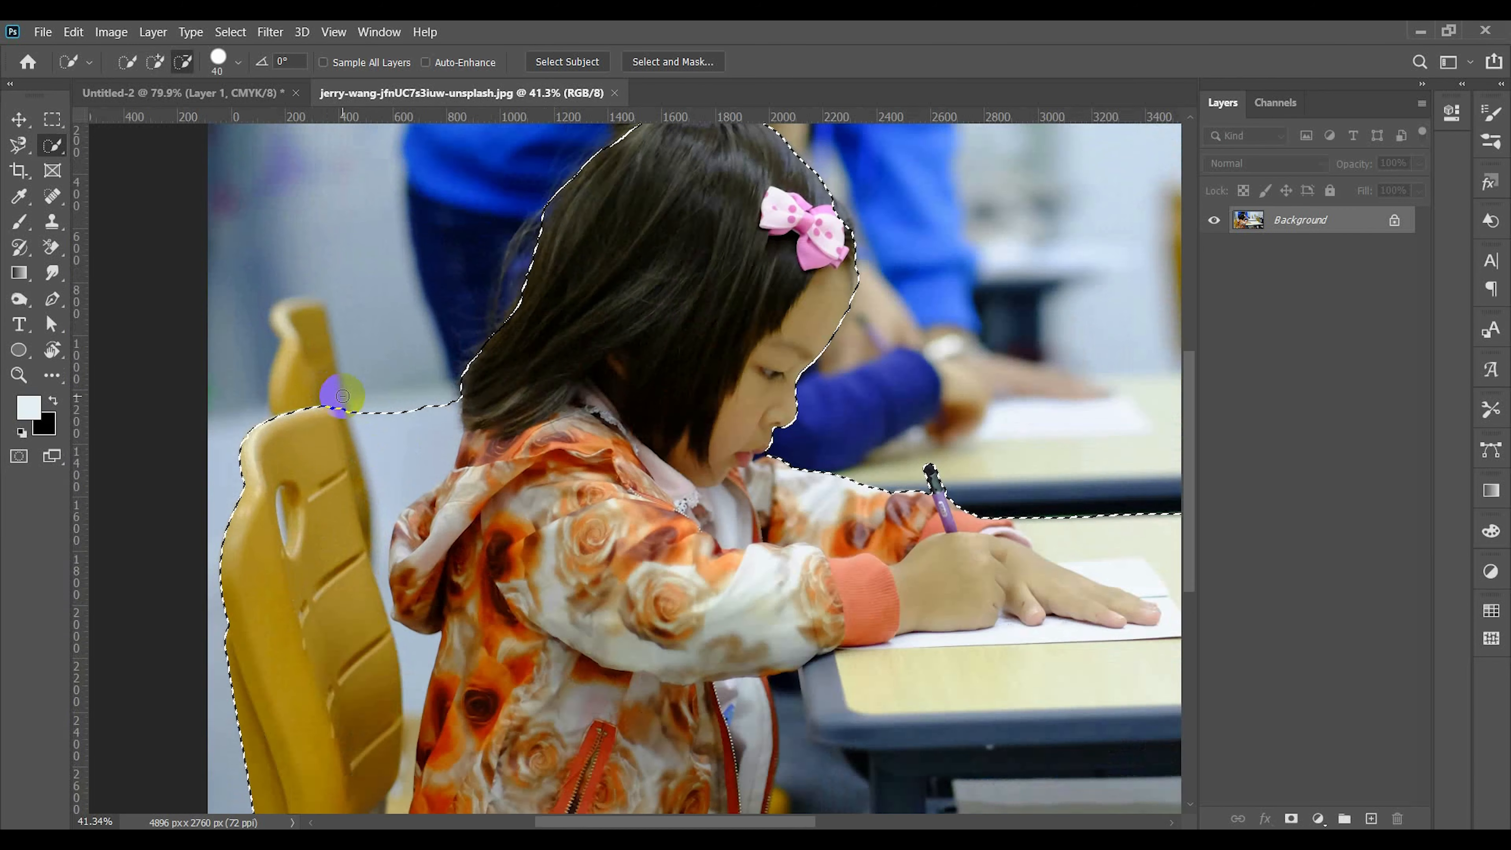
{"action": "mouse_move", "coordinate": [351, 405]}
{"action": "left_mouse_down"}
{"action": "mouse_move", "coordinate": [370, 478]}
{"action": "mouse_move", "coordinate": [432, 540]}
{"action": "left_mouse_up"}
{"action": "scroll", "coordinate": [432, 540], "scroll_direction": "down", "scroll_amount": 2}
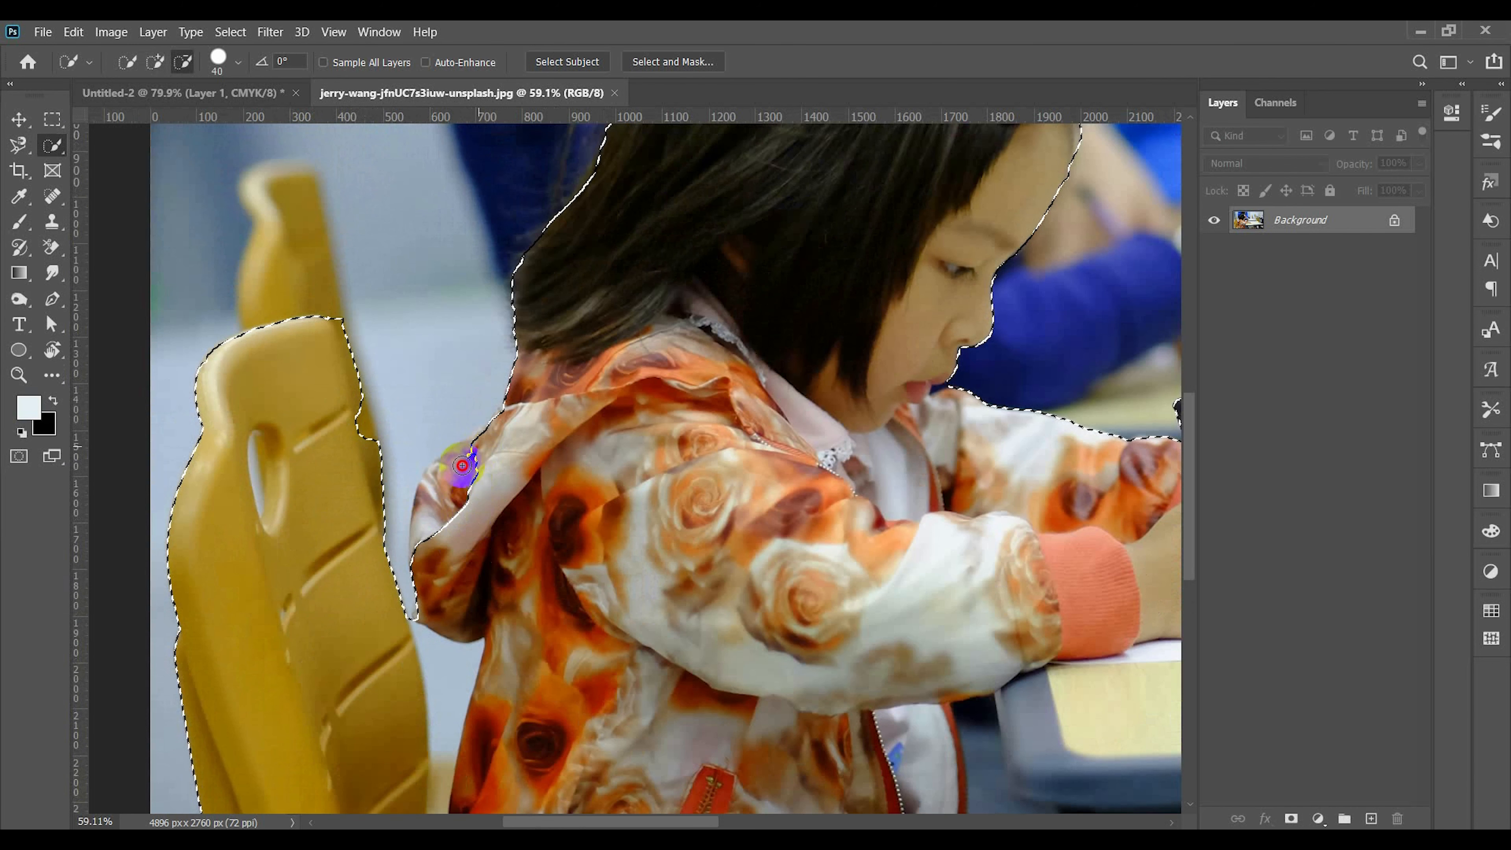
Subtract the pale gap between the chair and the girl's back, and correct the selection edge around the hood's lower tip.
{"action": "scroll", "coordinate": [477, 558], "scroll_direction": "down", "scroll_amount": 2}
{"action": "scroll", "coordinate": [414, 429], "scroll_direction": "up", "scroll_amount": 3}
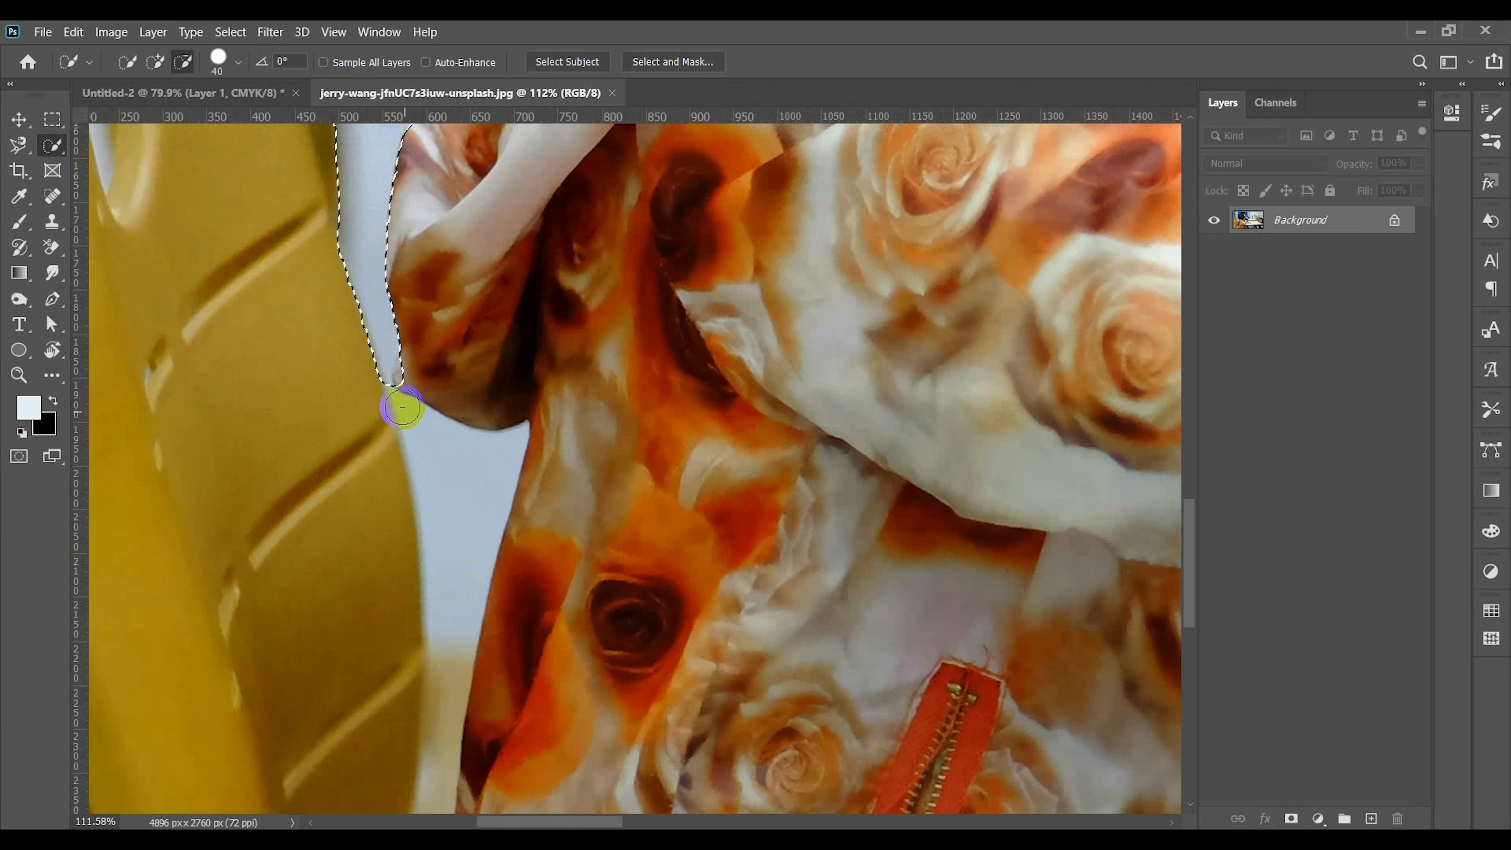
{"action": "mouse_move", "coordinate": [402, 388]}
{"action": "left_mouse_down"}
{"action": "mouse_move", "coordinate": [420, 451]}
{"action": "mouse_move", "coordinate": [479, 548]}
{"action": "left_mouse_up"}
{"action": "scroll", "coordinate": [479, 549], "scroll_direction": "down", "scroll_amount": 2}
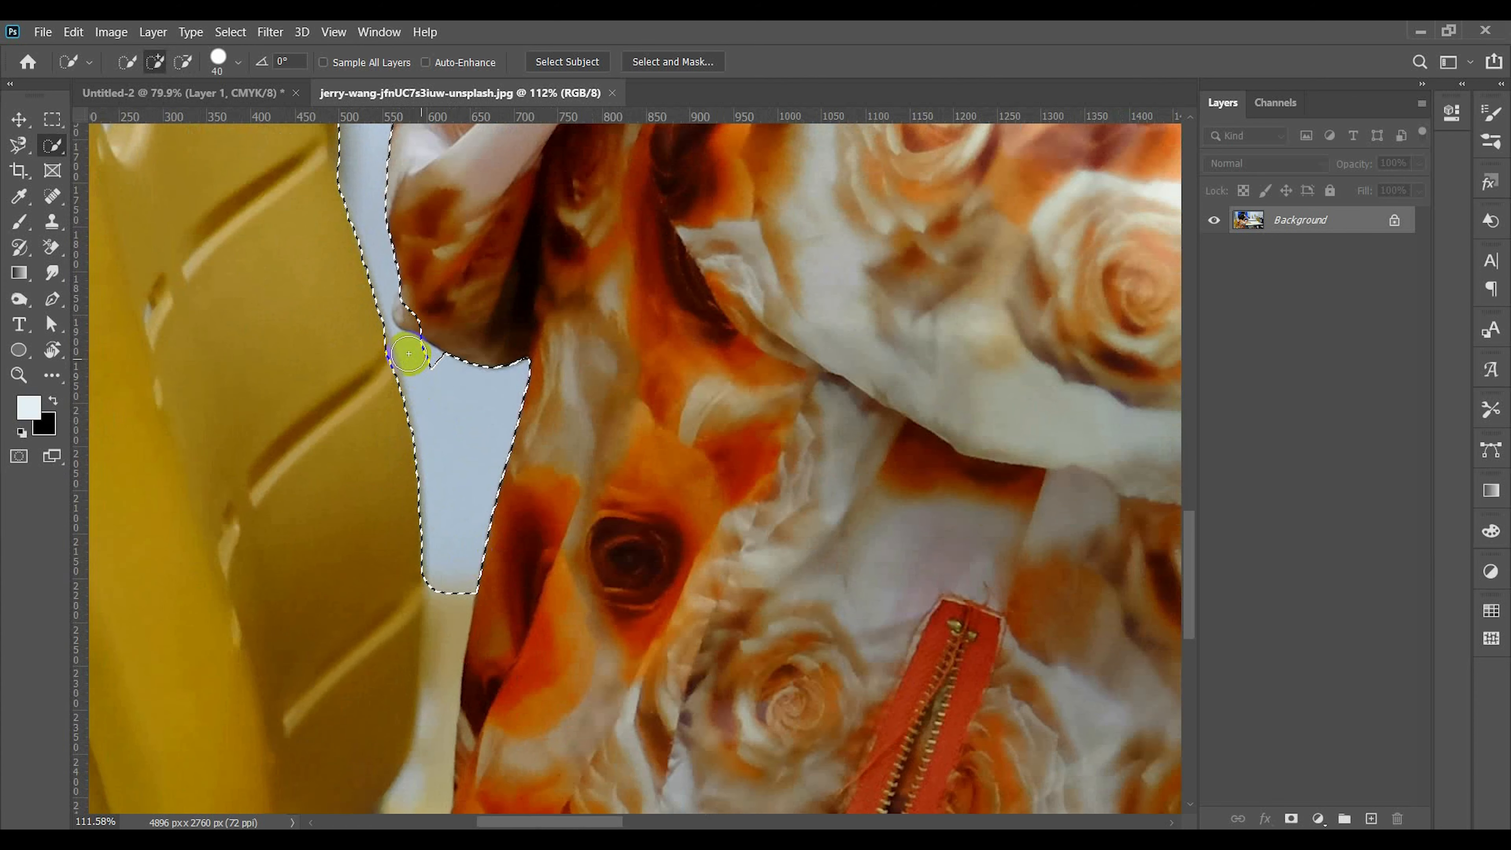
{"action": "left_click_drag", "start_coordinate": [411, 355], "coordinate": [424, 366]}
{"action": "left_click", "coordinate": [430, 357]}
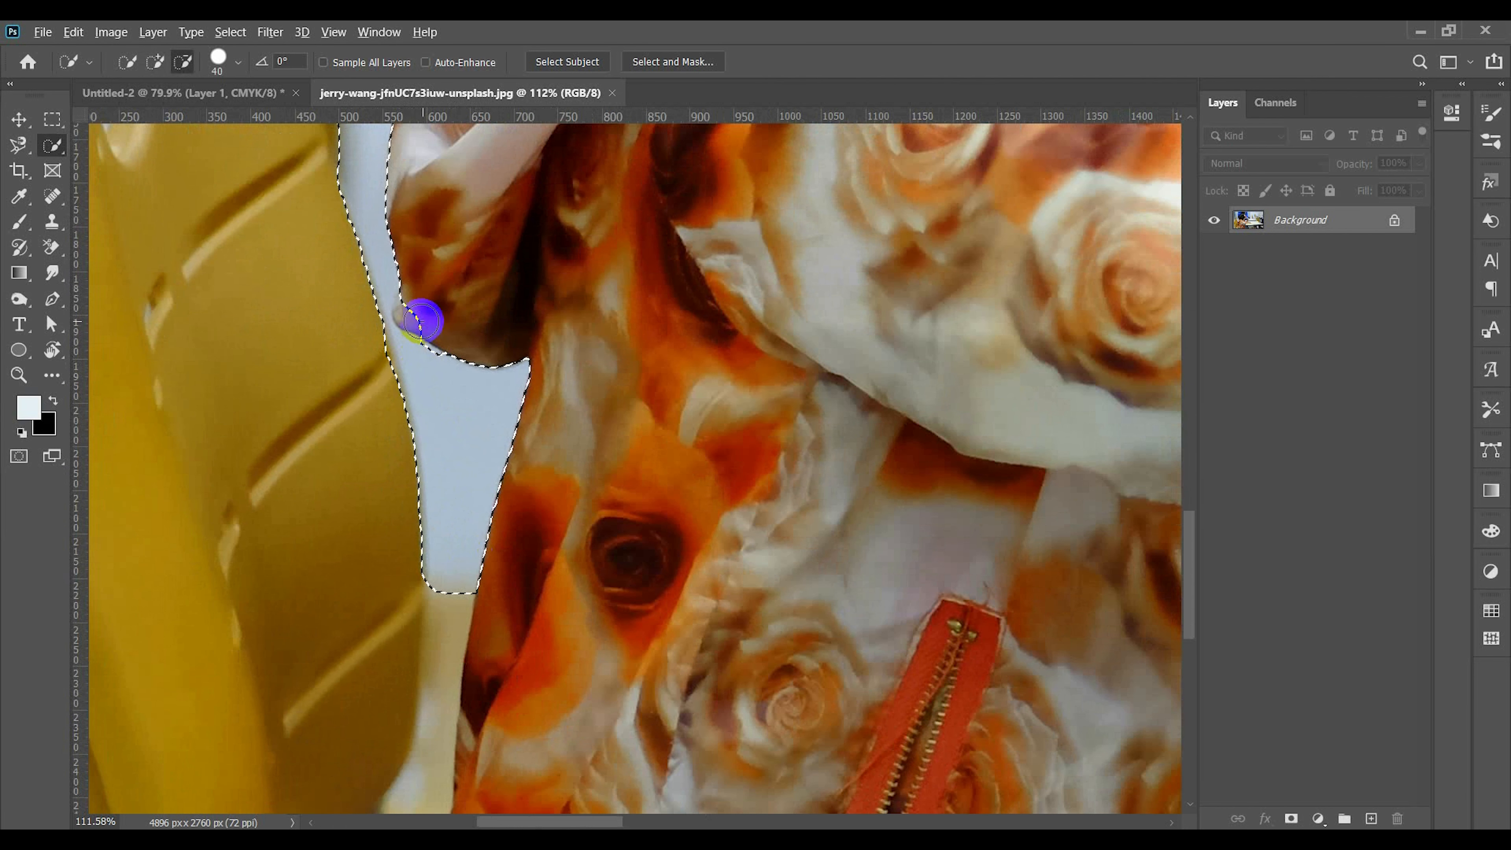
{"action": "left_click", "coordinate": [421, 311], "text": "alt"}
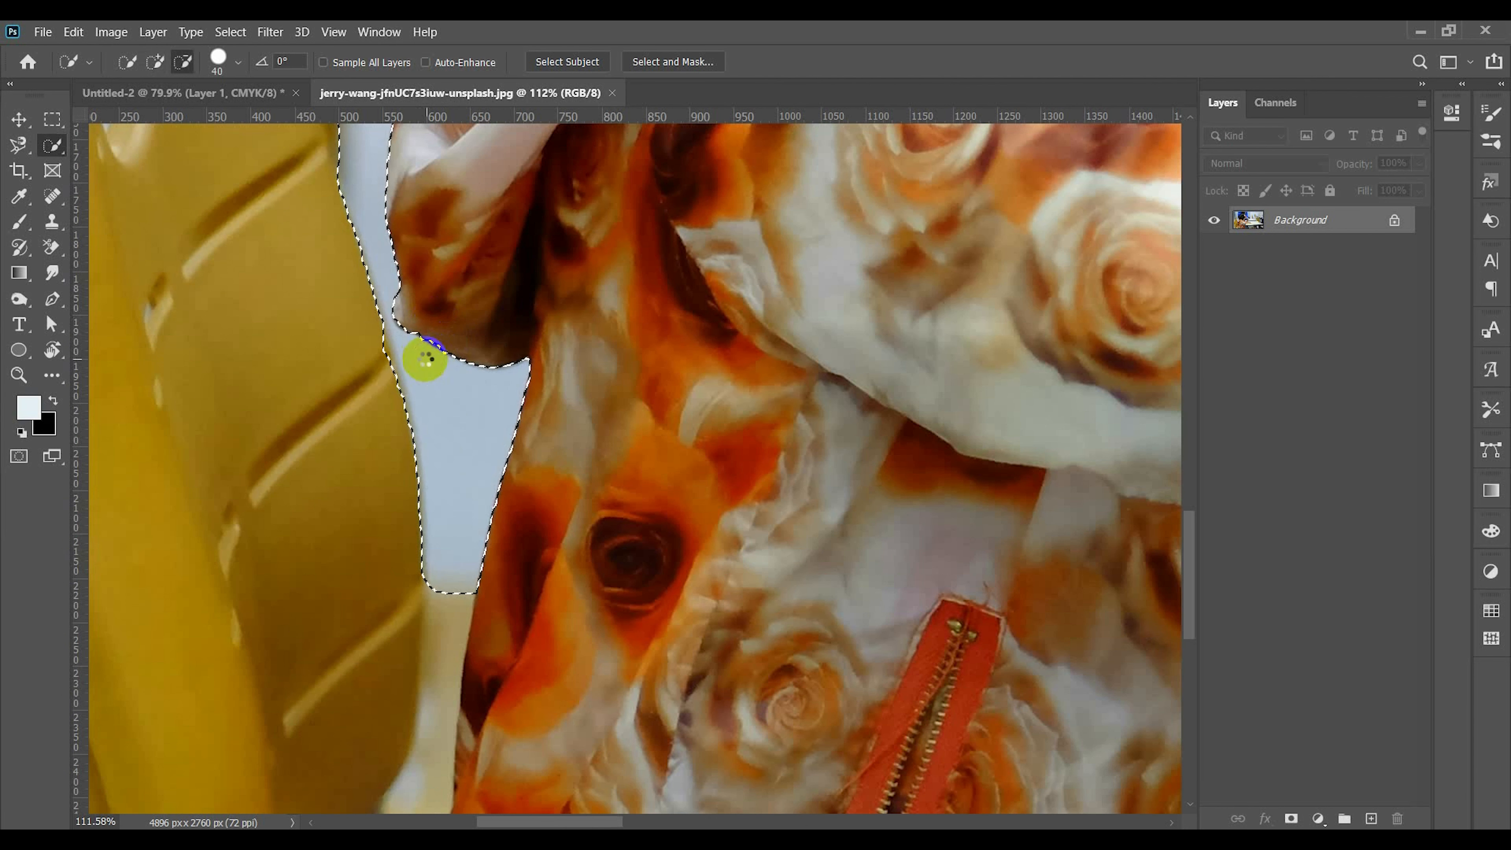
Refine the selection with Smooth 7, Feather 3.2 px and Contrast 16%, and apply it to the photo as a layer mask.
{"action": "scroll", "coordinate": [482, 482], "scroll_direction": "down", "scroll_amount": 2}
{"action": "scroll", "coordinate": [480, 484], "scroll_direction": "down", "scroll_amount": 3}
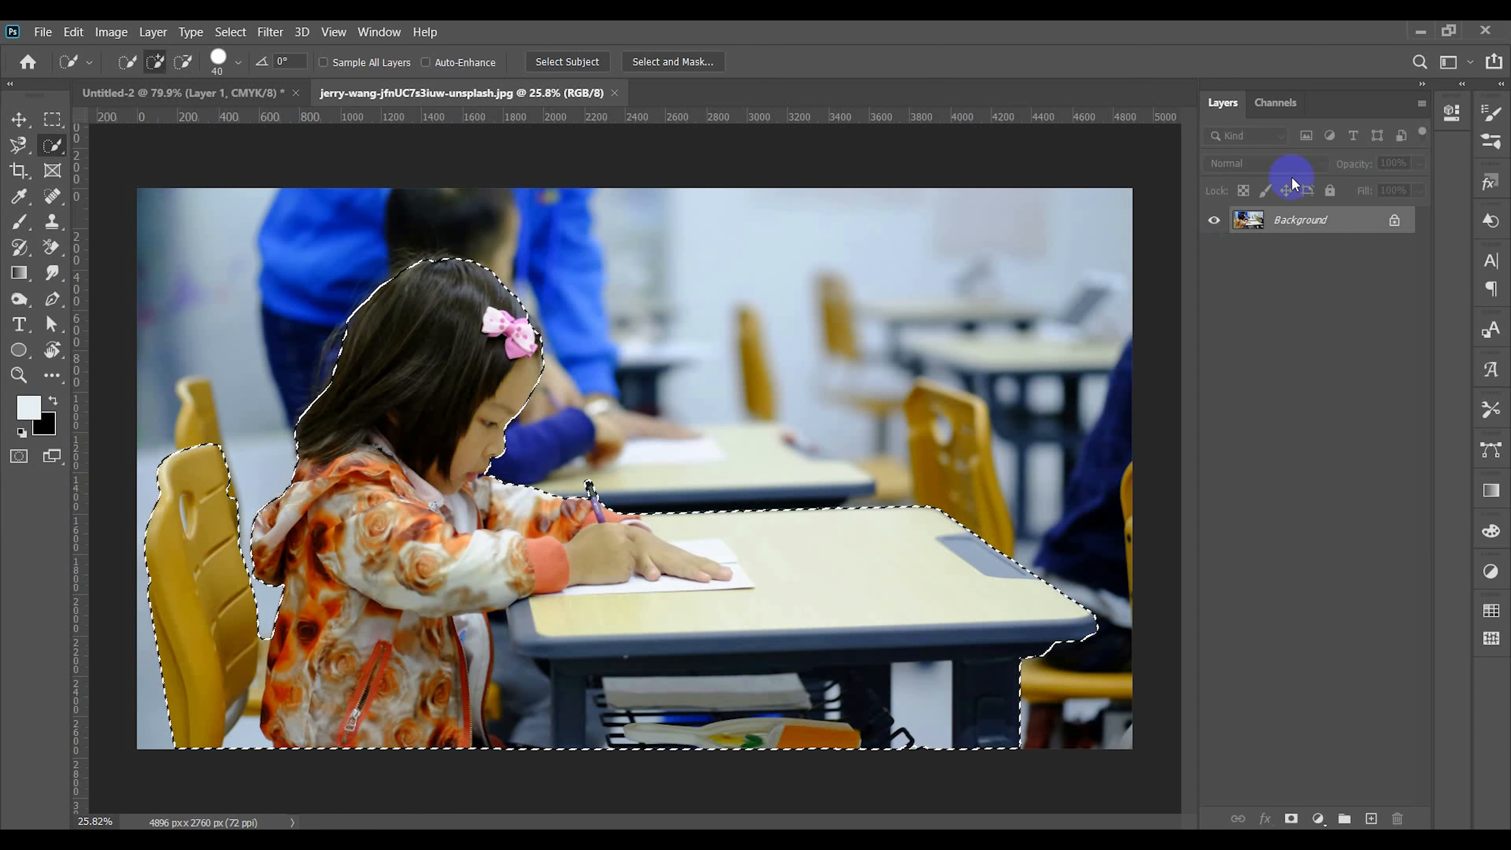
{"action": "left_click", "coordinate": [673, 62]}
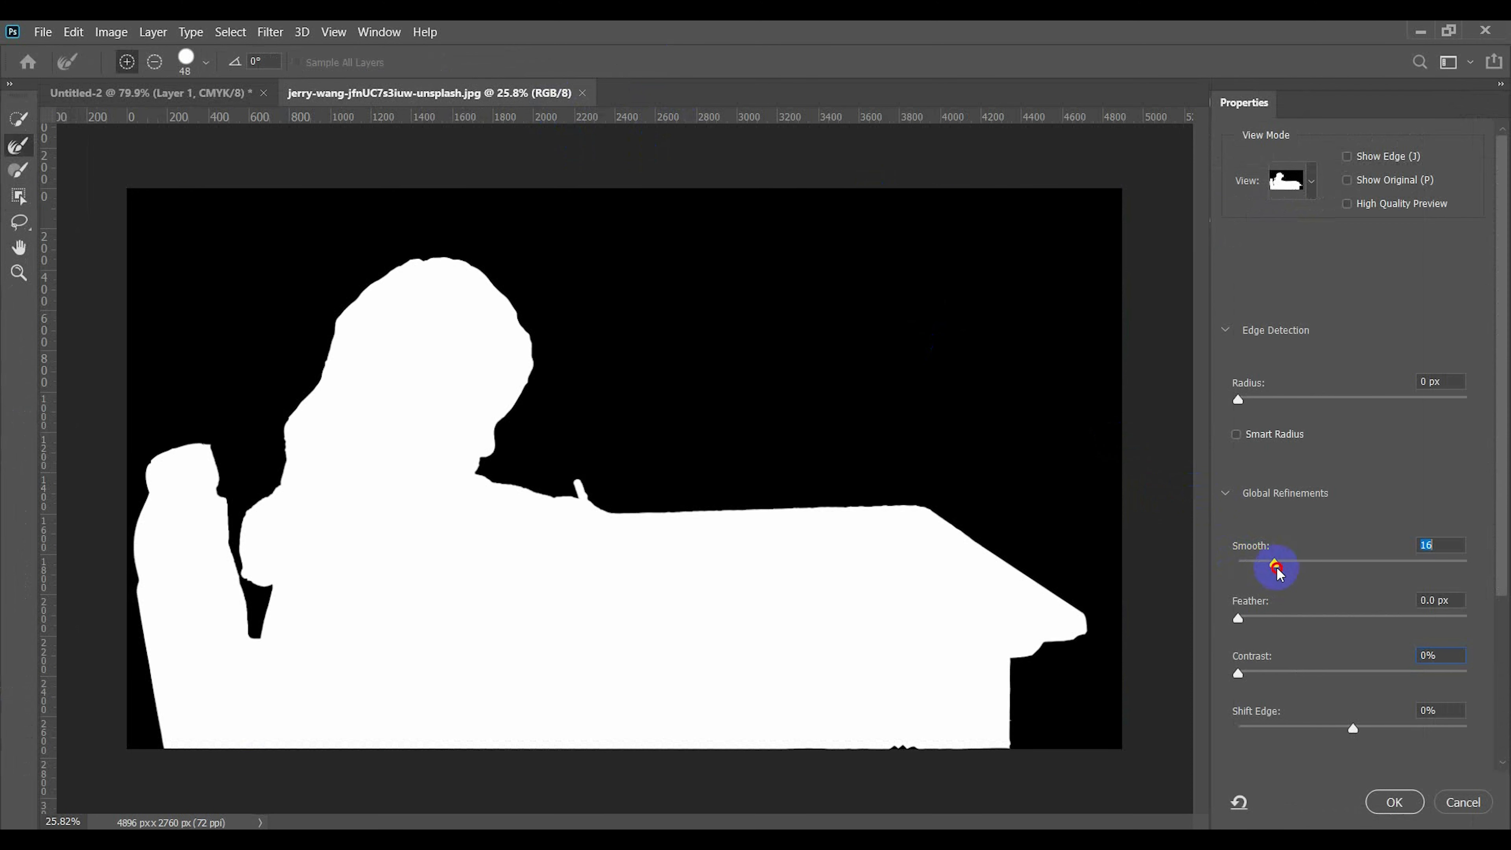
{"action": "left_click_drag", "start_coordinate": [1259, 684], "coordinate": [1283, 680]}
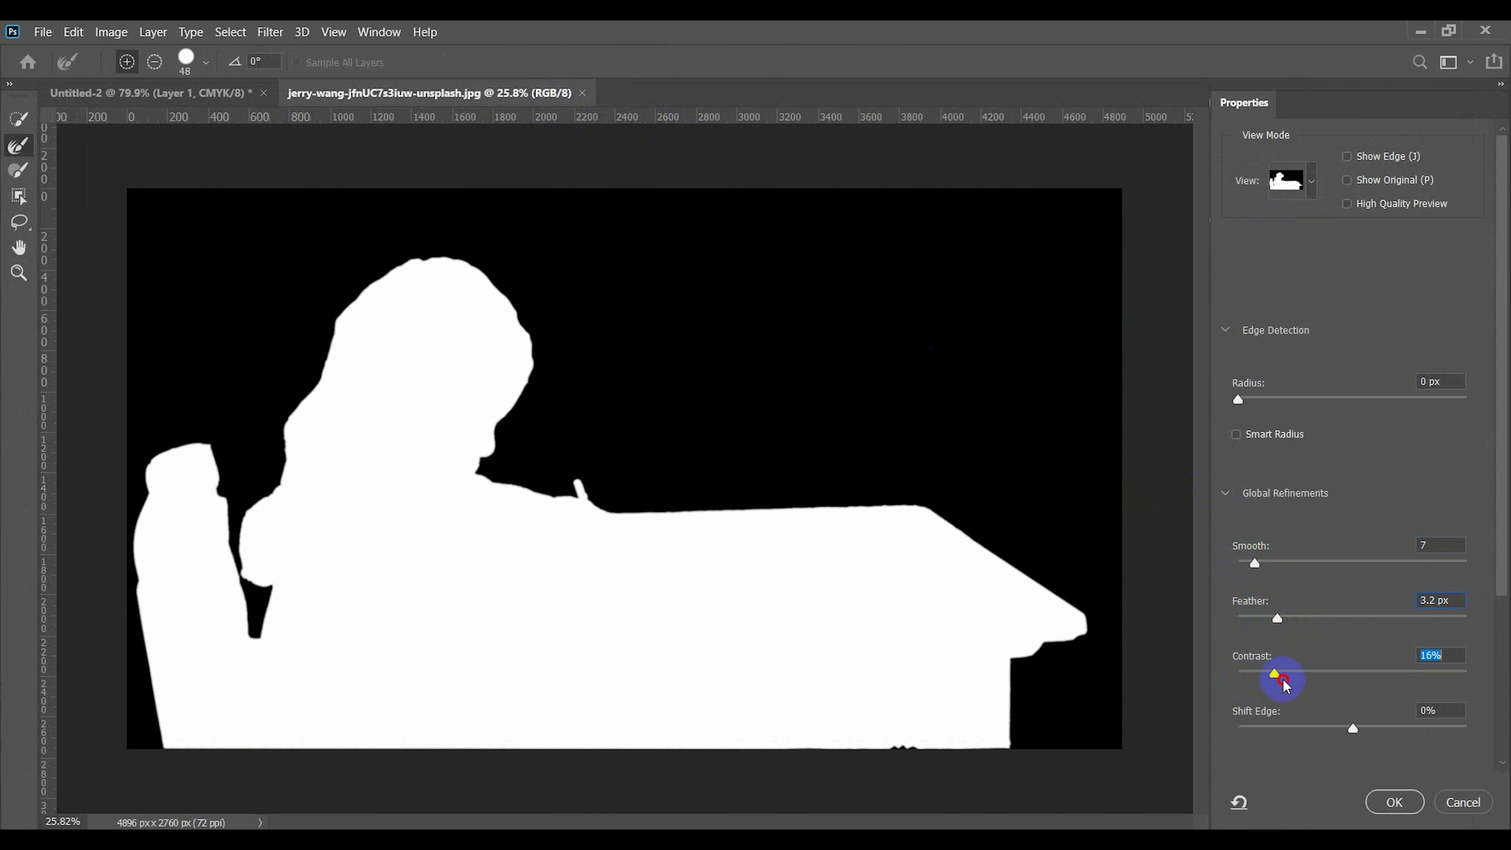
{"action": "left_click", "coordinate": [1391, 801]}
{"action": "left_click", "coordinate": [1290, 819]}
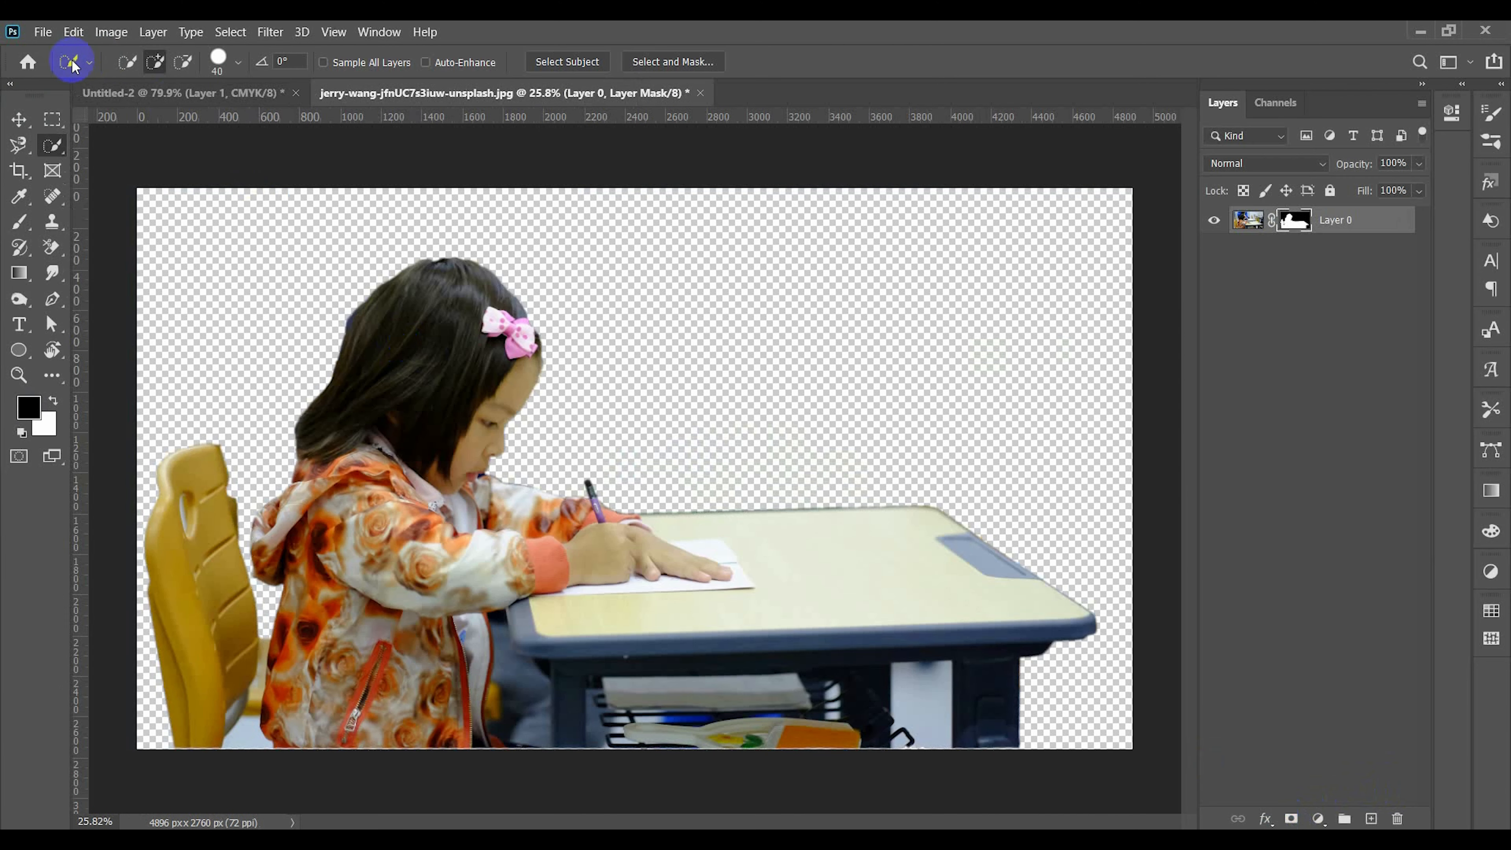
Bring the masked cut-out into the Untitled-2 document and scale it down to about 4.26% inside the J's lower curve.
{"action": "key", "text": "v"}
{"action": "left_click_drag", "start_coordinate": [449, 411], "coordinate": [622, 723]}
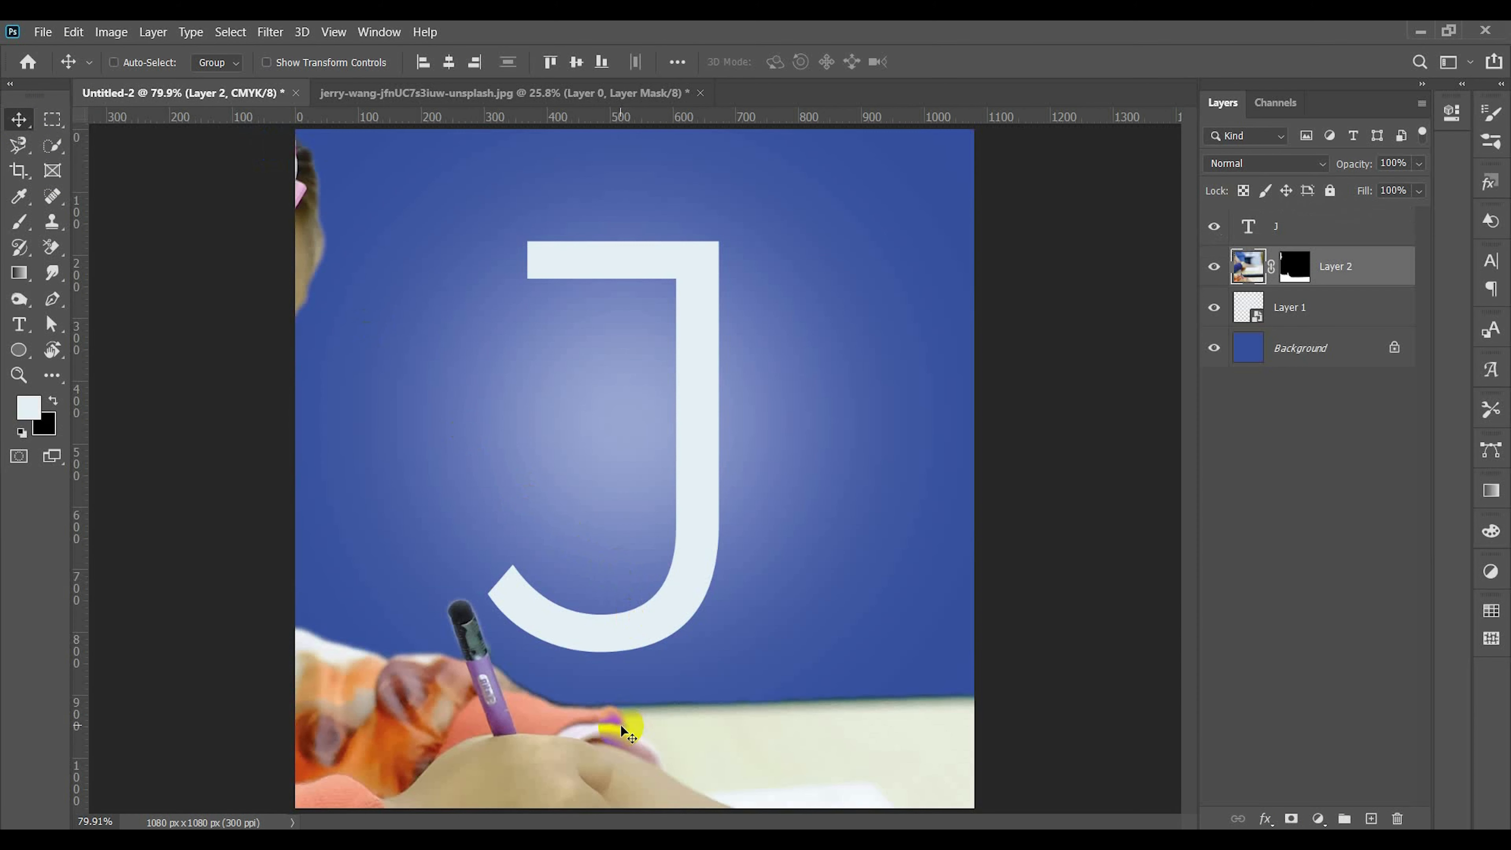
{"action": "scroll", "coordinate": [622, 723], "scroll_direction": "down", "scroll_amount": 3}
{"action": "key", "text": "ctrl+t"}
{"action": "key", "text": "ctrl+0"}
{"action": "left_click_drag", "start_coordinate": [591, 213], "coordinate": [664, 490]}
{"action": "scroll", "coordinate": [643, 476], "scroll_direction": "up", "scroll_amount": 5}
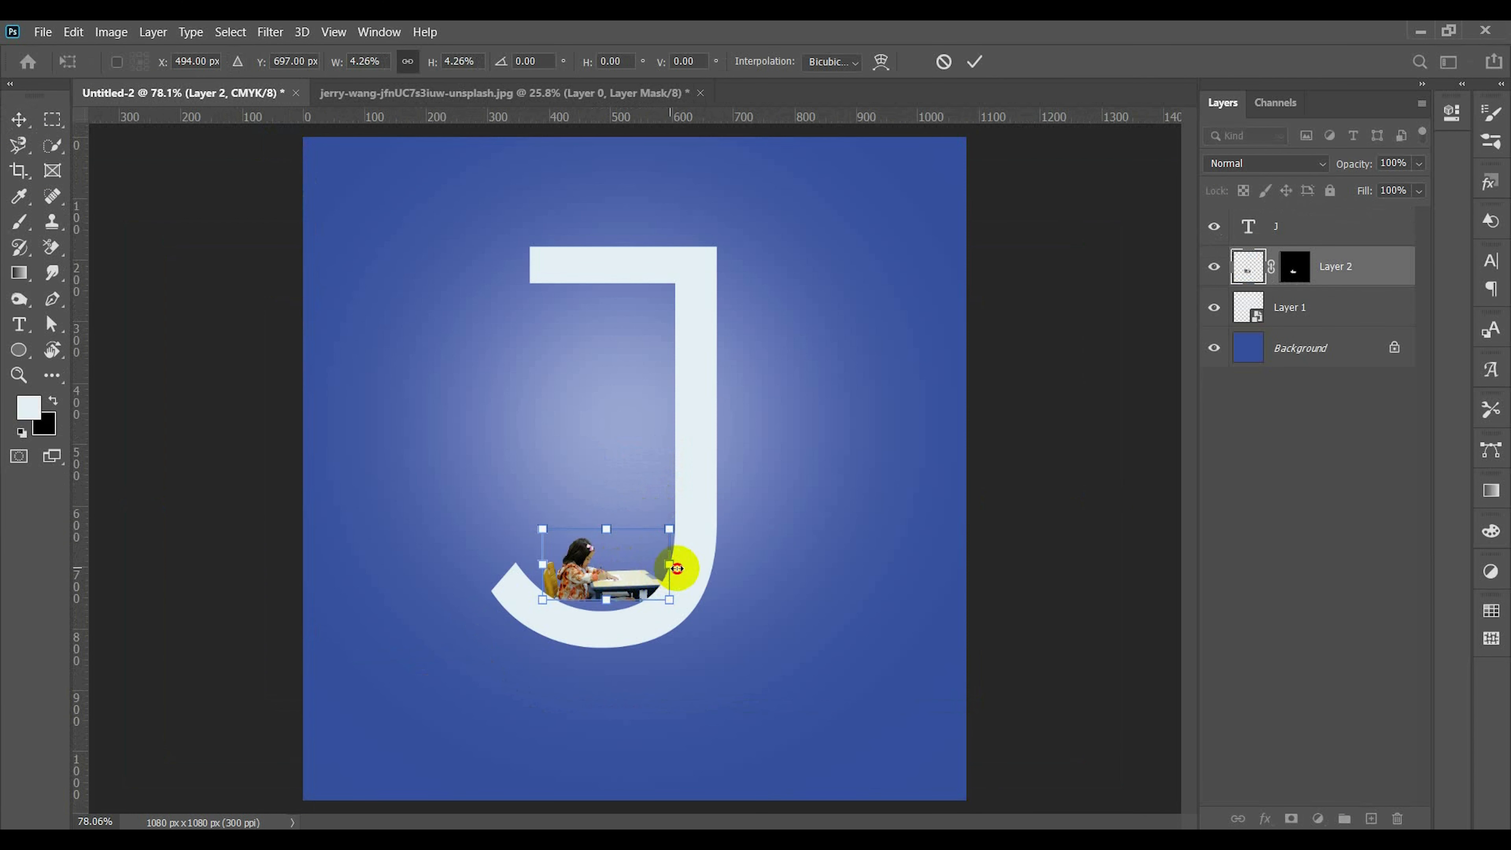
Enlarge the cut-out to span the J's lower curve, with the desk passing behind the stem, and apply the transform.
{"action": "left_click_drag", "start_coordinate": [677, 568], "coordinate": [731, 570]}
{"action": "left_click_drag", "start_coordinate": [623, 591], "coordinate": [641, 564]}
{"action": "key", "text": "Return"}
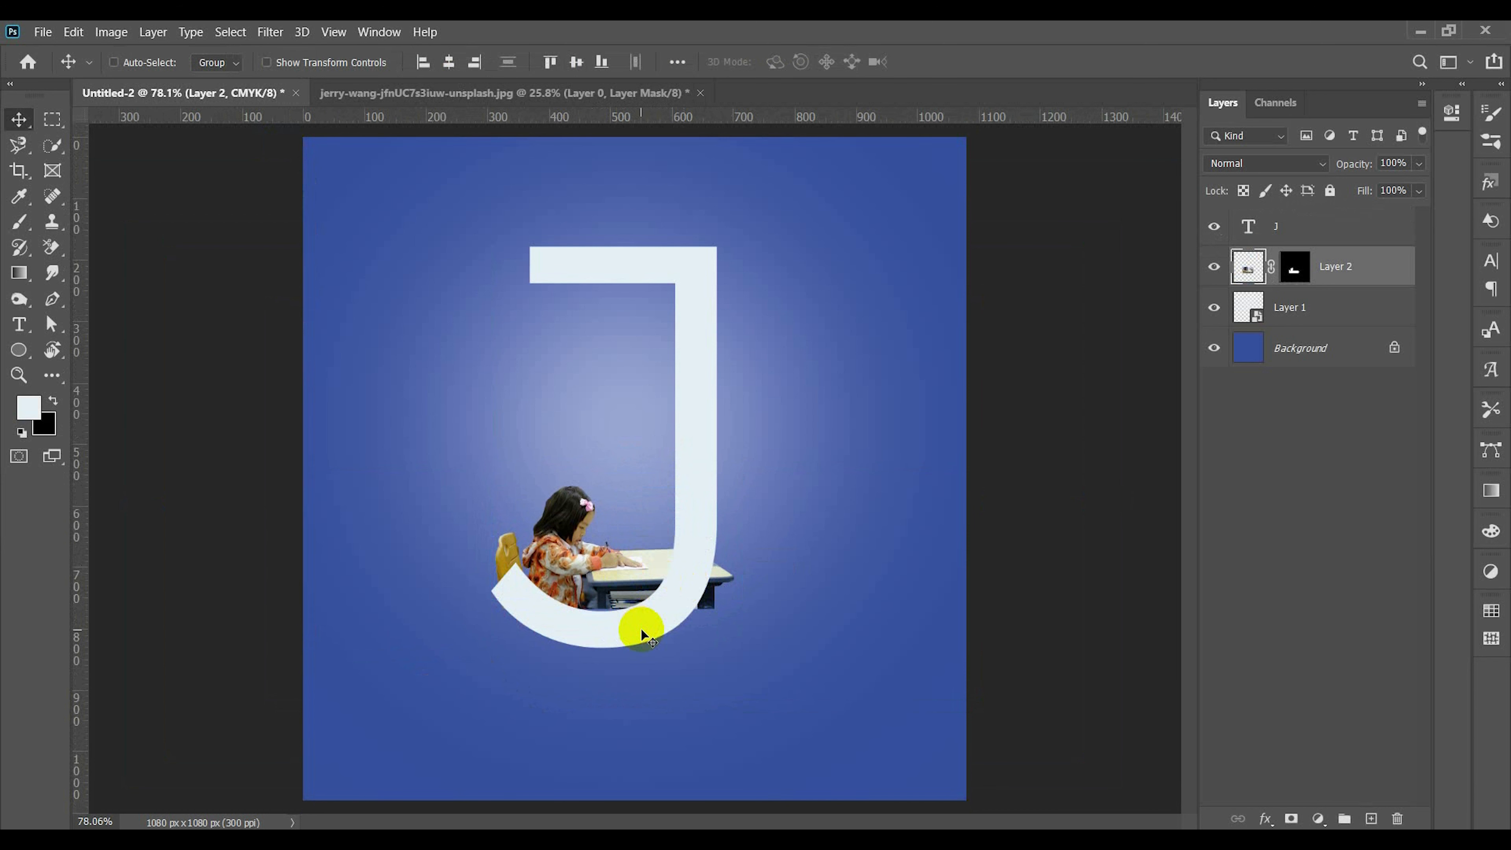
Duplicate the girl's layer as a smart object with the original hidden, and nudge the copy within the J's curve.
{"action": "key", "text": "ctrl+j"}
{"action": "right_click", "coordinate": [1334, 271]}
{"action": "left_click", "coordinate": [1169, 272]}
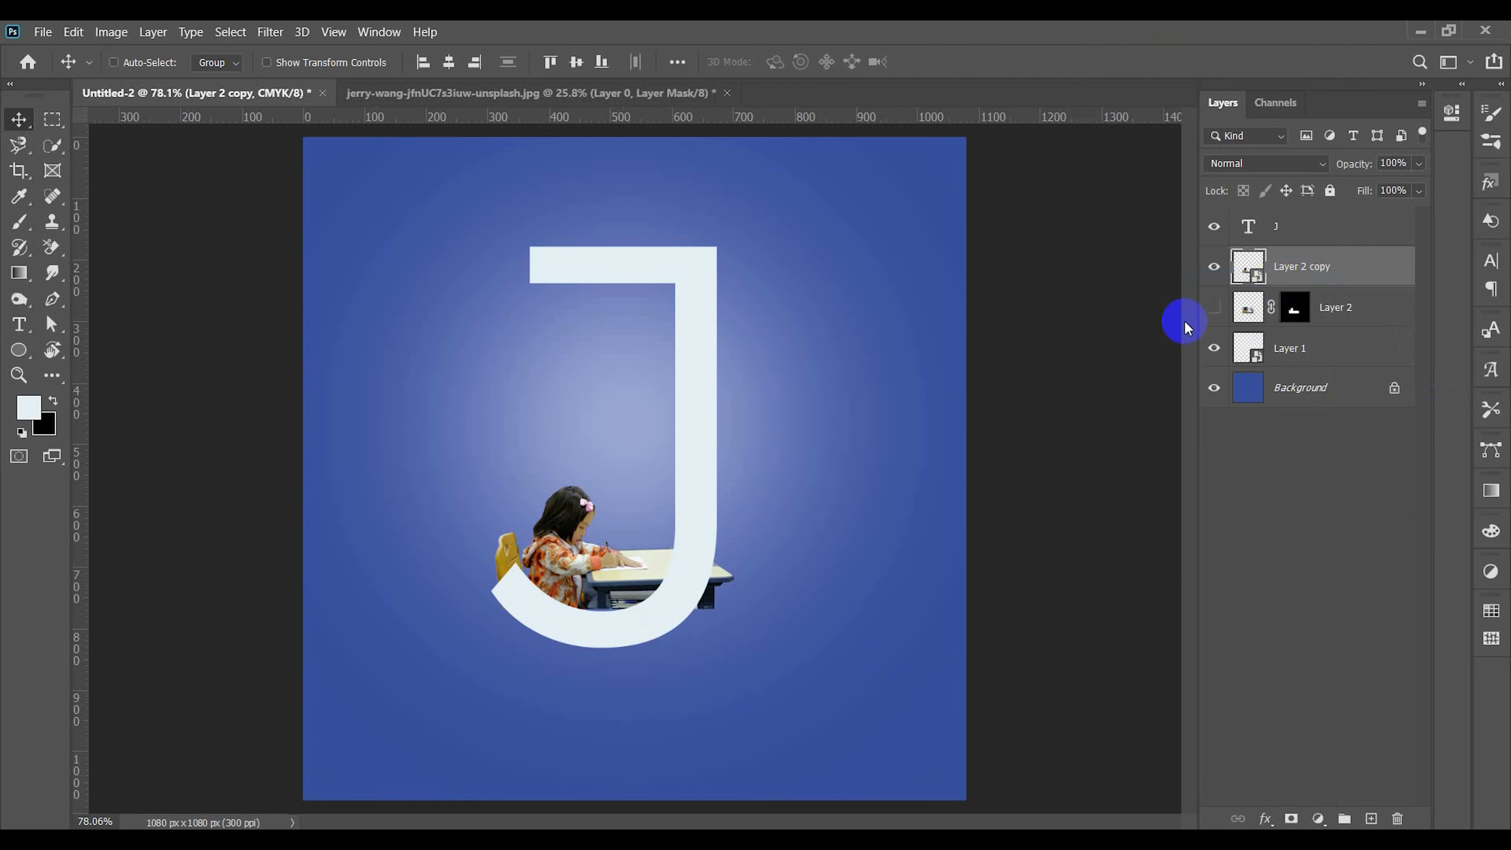
{"action": "scroll", "coordinate": [626, 566], "scroll_direction": "up", "scroll_amount": 3}
{"action": "left_click_drag", "start_coordinate": [540, 567], "coordinate": [558, 595]}
Add a layer mask to Layer 2 copy and try painting out the overhanging desk with a soft black 200 px brush.
{"action": "left_click", "coordinate": [1291, 818]}
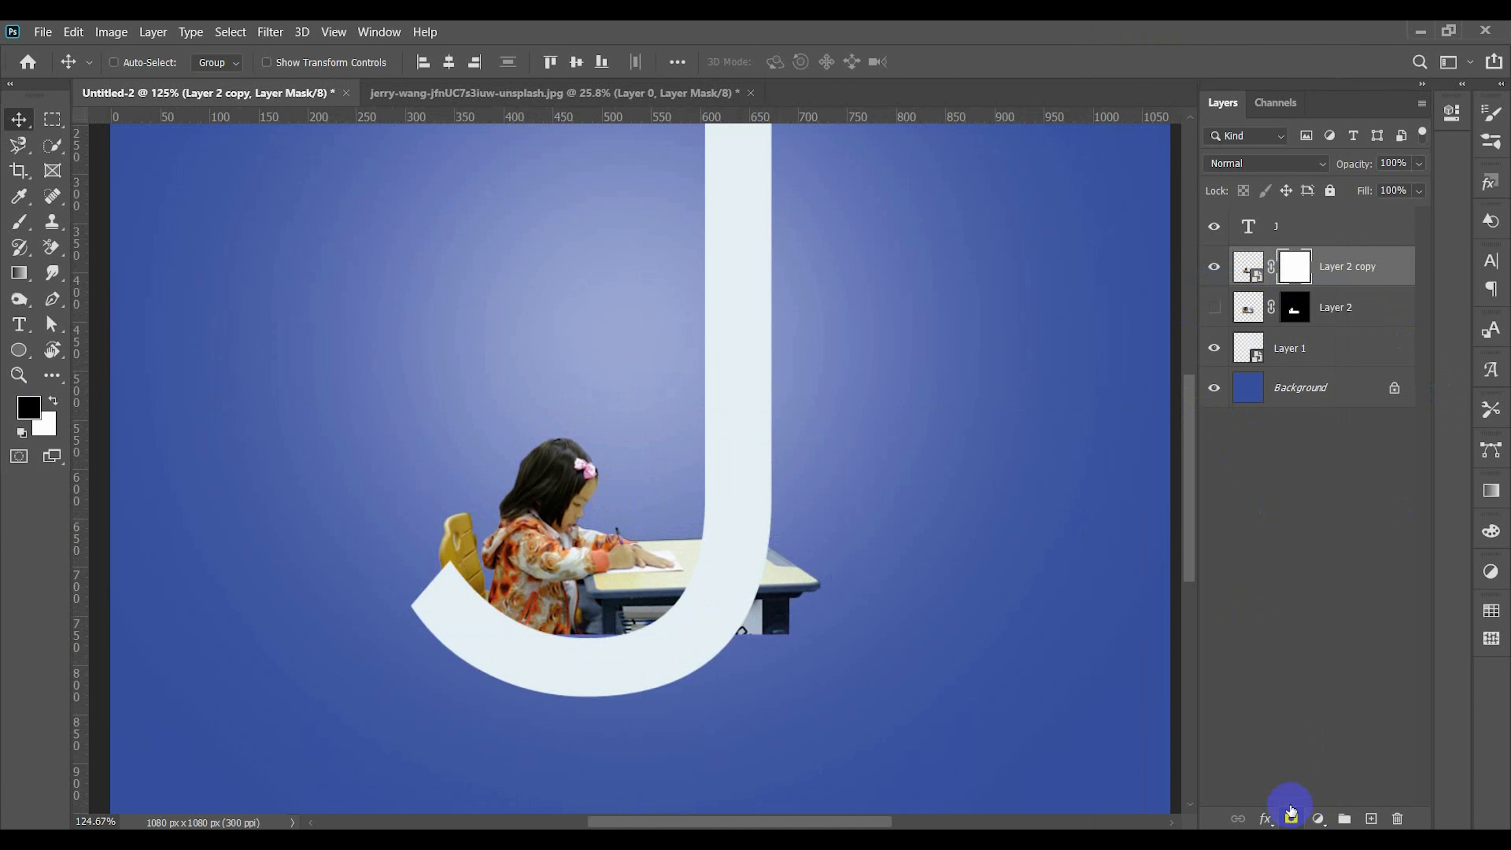
{"action": "left_click", "coordinate": [20, 222]}
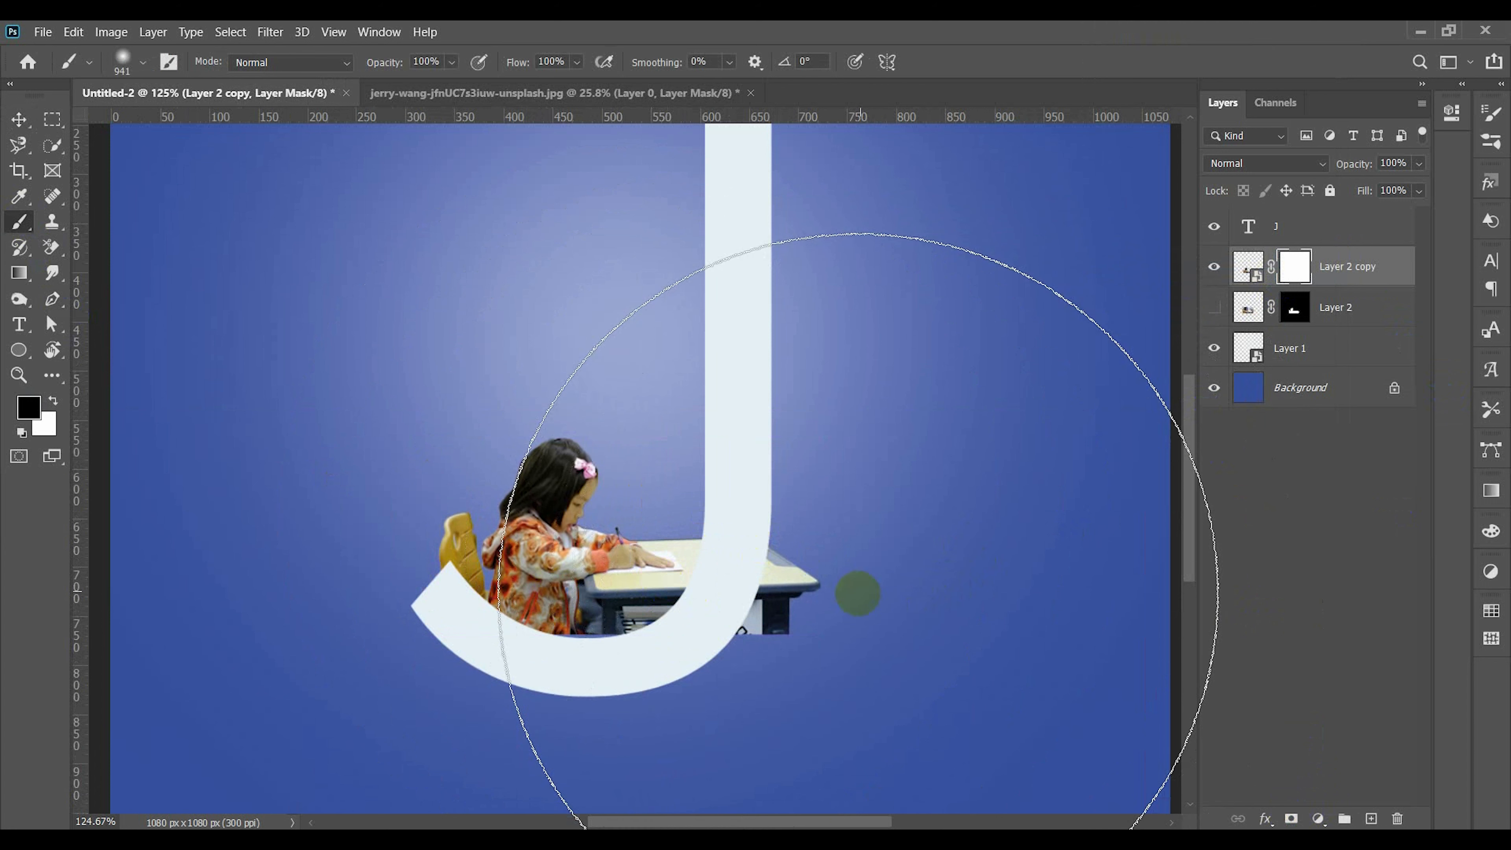
{"action": "key", "text": "bracketleft"}
{"action": "key", "text": "bracketleft"}
{"action": "key", "text": "bracketleft"}
{"action": "key", "text": "bracketleft"}
{"action": "key", "text": "bracketleft"}
{"action": "key", "text": "bracketleft"}
{"action": "key", "text": "bracketleft"}
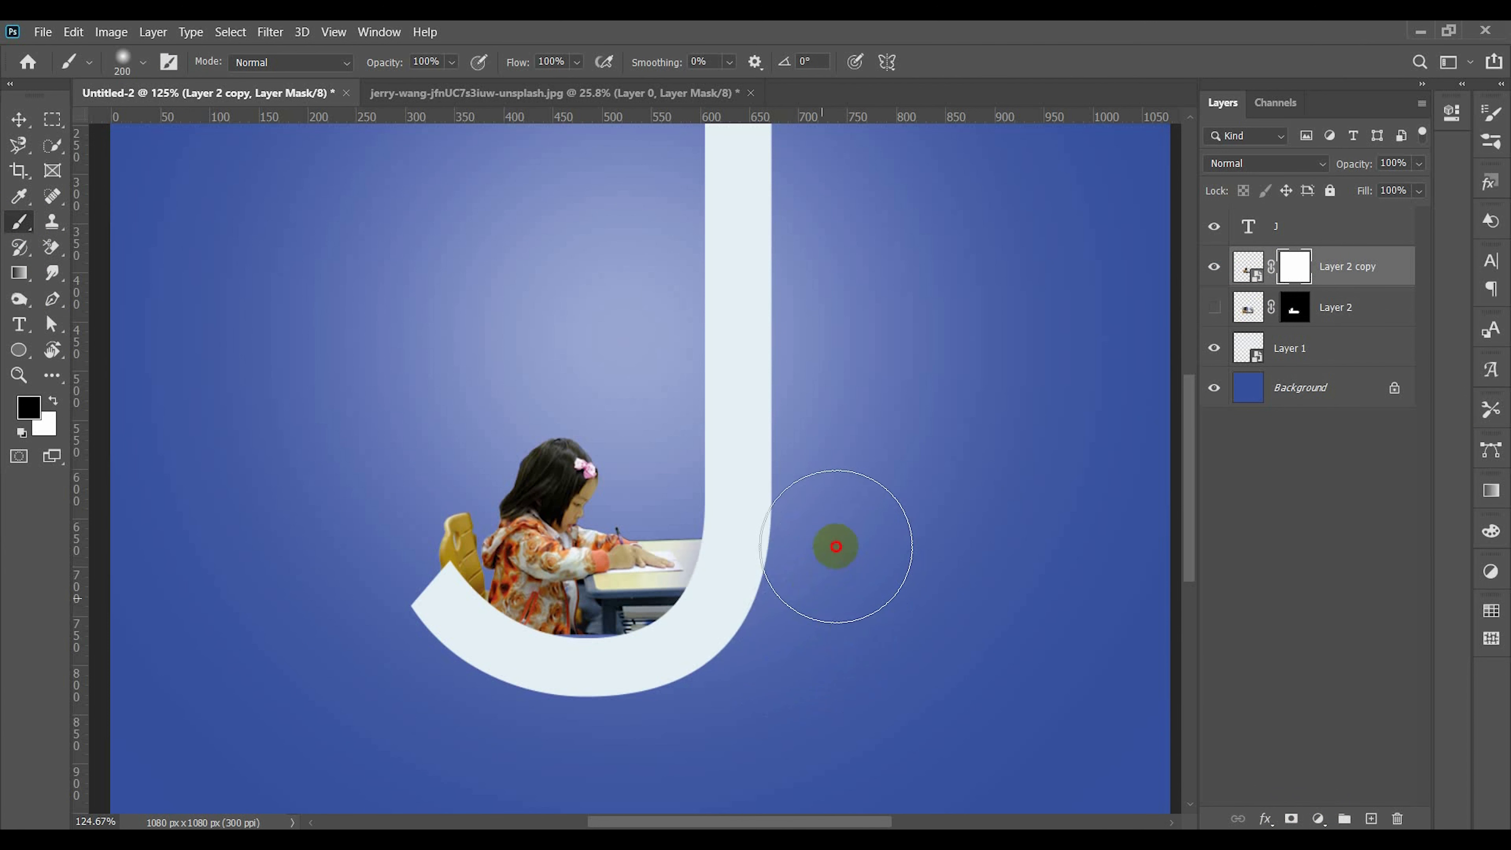
Hide the desk part protruding beyond the J's outer edge by painting black on the mask with a hard 209 px brush.
{"action": "right_click", "coordinate": [657, 387], "text": "shift"}
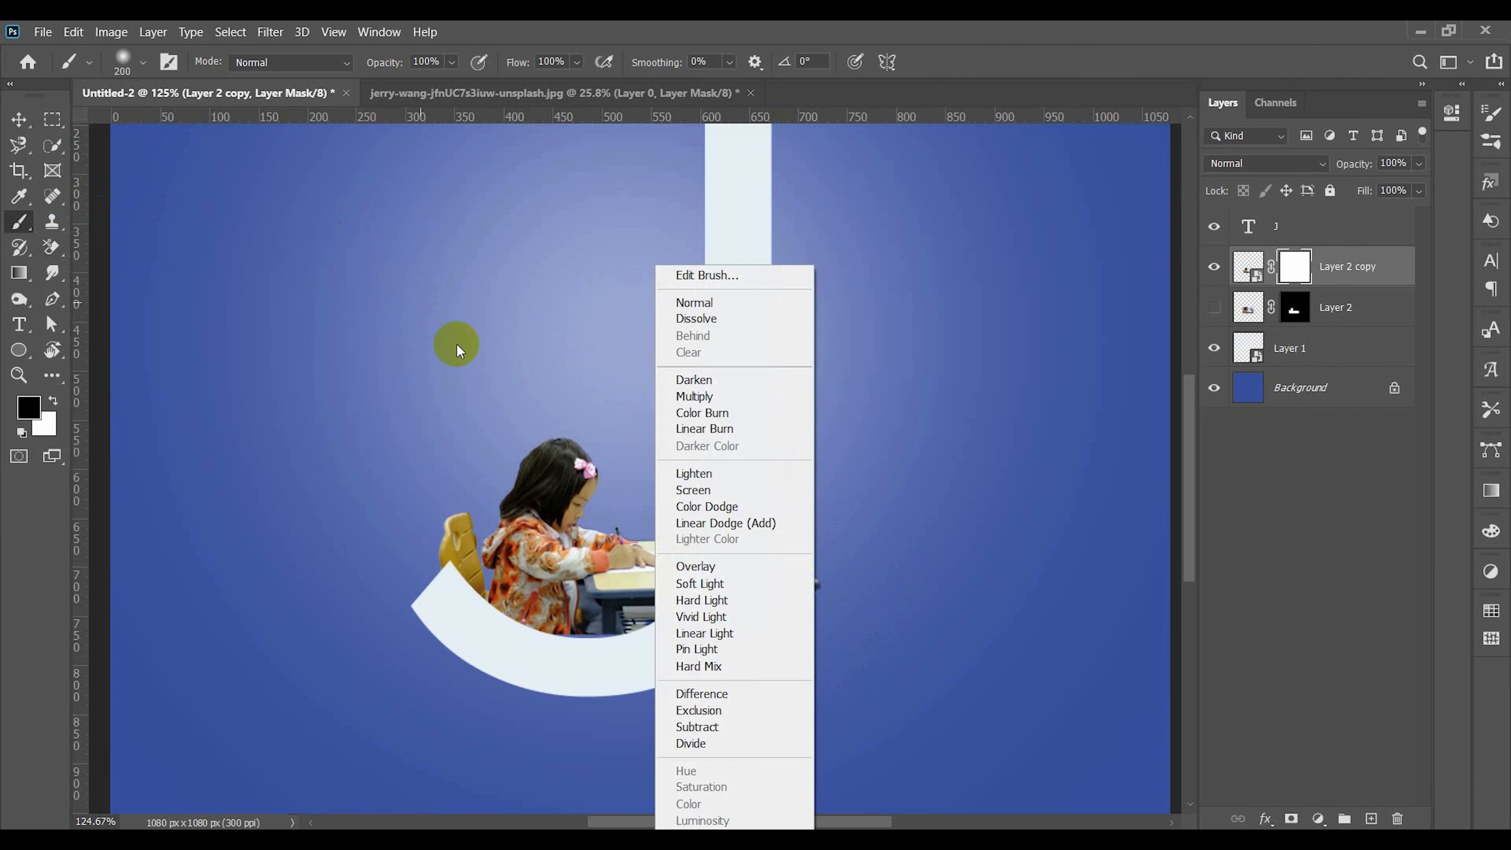
{"action": "left_click", "coordinate": [1320, 555]}
{"action": "key", "text": "ctrl+0"}
{"action": "mouse_move", "coordinate": [527, 370]}
{"action": "left_mouse_down"}
{"action": "mouse_move", "coordinate": [698, 752]}
{"action": "mouse_move", "coordinate": [611, 646]}
{"action": "mouse_move", "coordinate": [476, 244]}
{"action": "mouse_move", "coordinate": [765, 551]}
{"action": "left_mouse_up"}
{"action": "scroll", "coordinate": [766, 553], "scroll_direction": "up", "scroll_amount": 4}
{"action": "left_click_drag", "start_coordinate": [622, 472], "coordinate": [198, 225]}
{"action": "mouse_move", "coordinate": [776, 524]}
{"action": "left_mouse_down"}
{"action": "mouse_move", "coordinate": [750, 635]}
{"action": "mouse_move", "coordinate": [735, 628]}
{"action": "mouse_move", "coordinate": [753, 600]}
{"action": "left_mouse_up"}
{"action": "scroll", "coordinate": [754, 600], "scroll_direction": "down", "scroll_amount": 3}
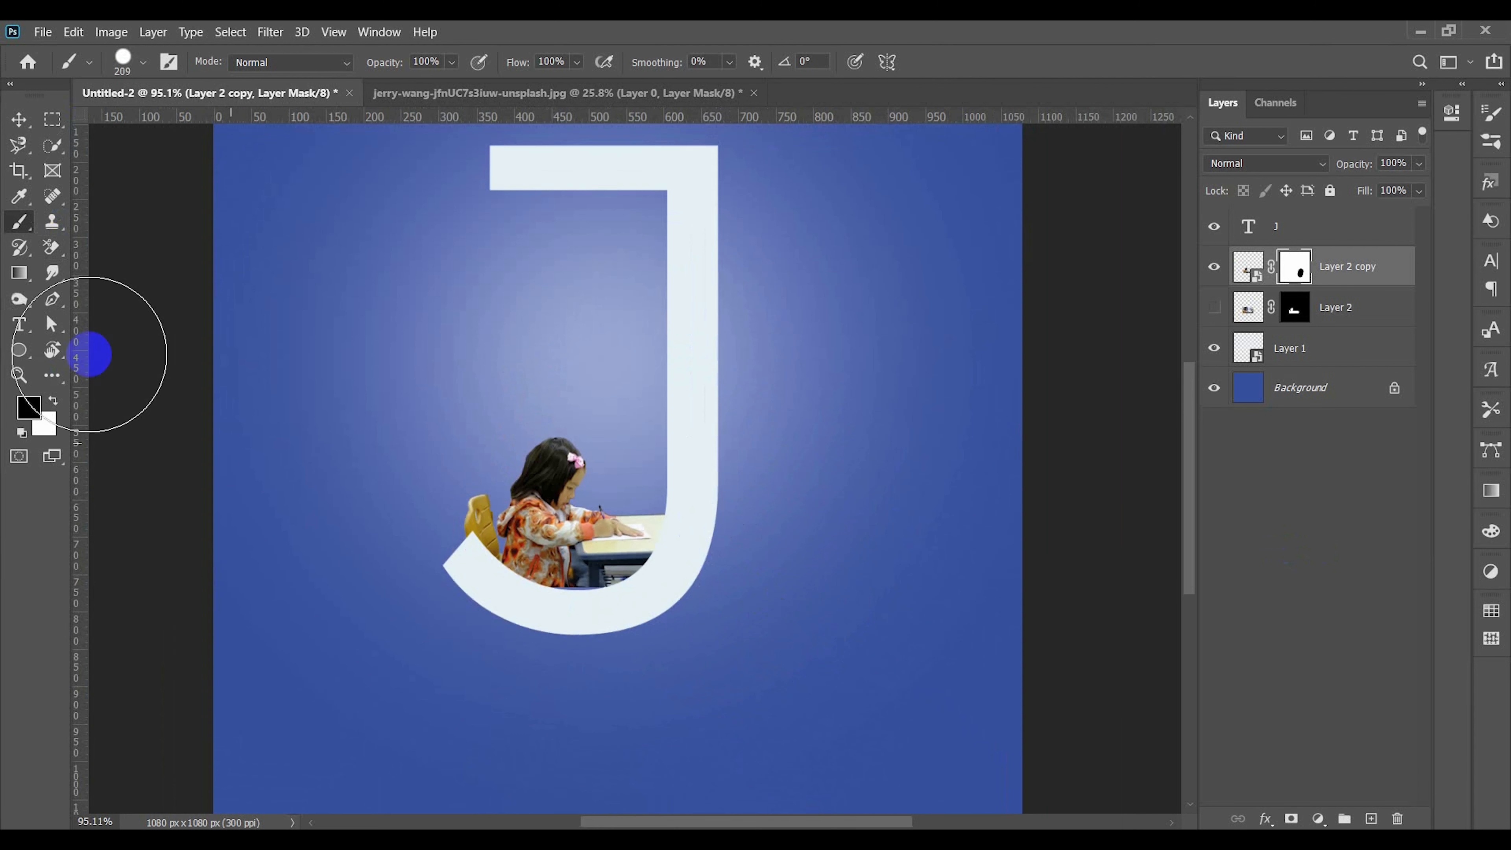
Place the hanging lamp image pngwing.com (1) into the composition as an embedded file.
{"action": "left_click", "coordinate": [18, 119]}
{"action": "scroll", "coordinate": [354, 346], "scroll_direction": "down", "scroll_amount": 1}
{"action": "left_click", "coordinate": [43, 32]}
{"action": "left_click", "coordinate": [152, 258]}
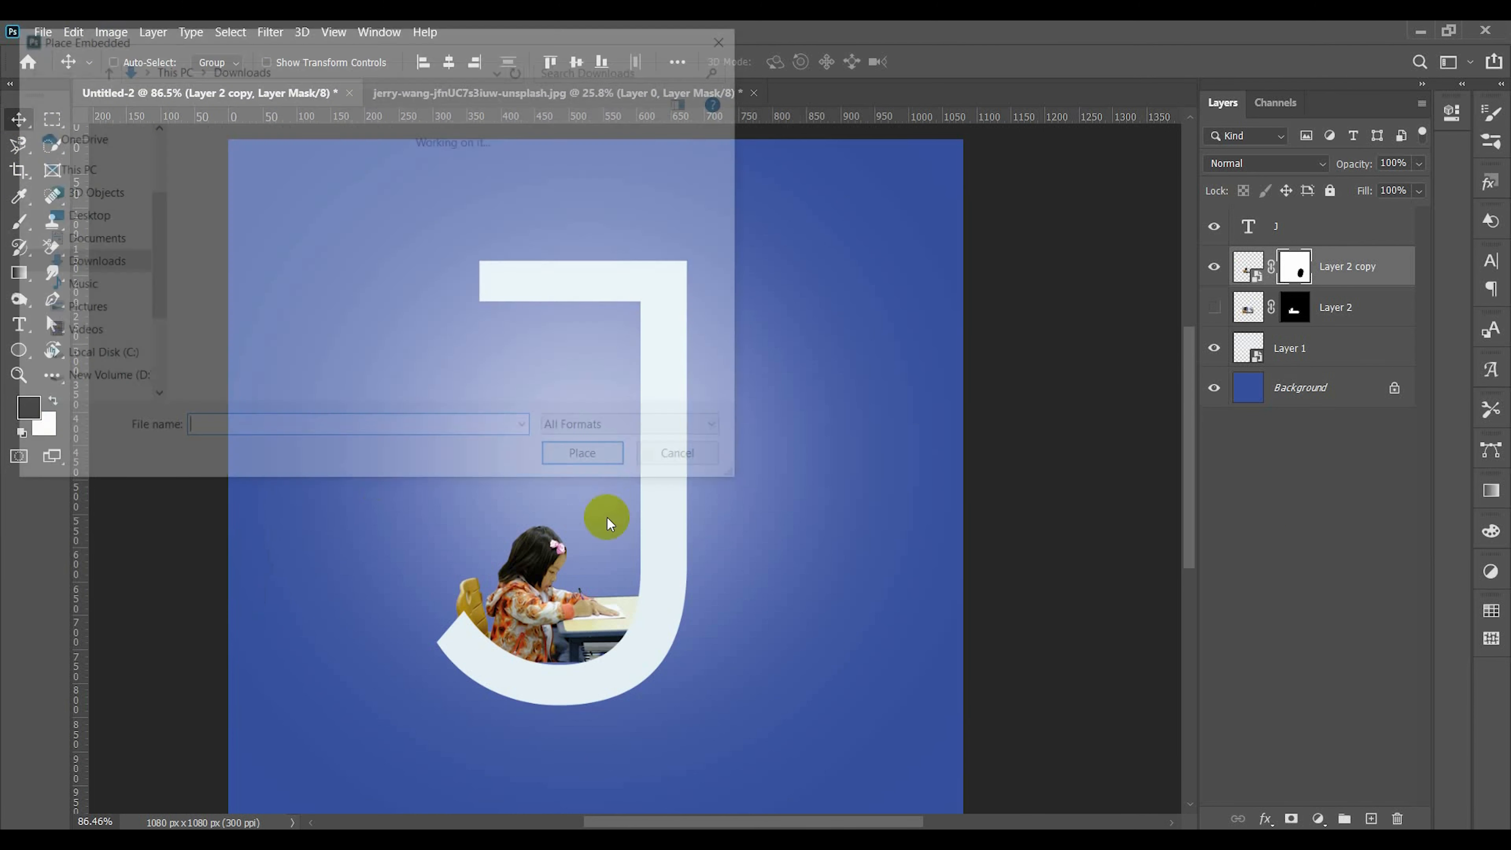
{"action": "left_click", "coordinate": [549, 212]}
{"action": "left_click", "coordinate": [590, 460]}
Scale the lamp to about 3.05% and hang it from the underside of the J's top bar above the desk.
{"action": "left_click_drag", "start_coordinate": [897, 489], "coordinate": [663, 503]}
{"action": "left_click_drag", "start_coordinate": [608, 559], "coordinate": [600, 426]}
{"action": "key", "text": "ctrl+t"}
{"action": "left_click_drag", "start_coordinate": [685, 346], "coordinate": [655, 347]}
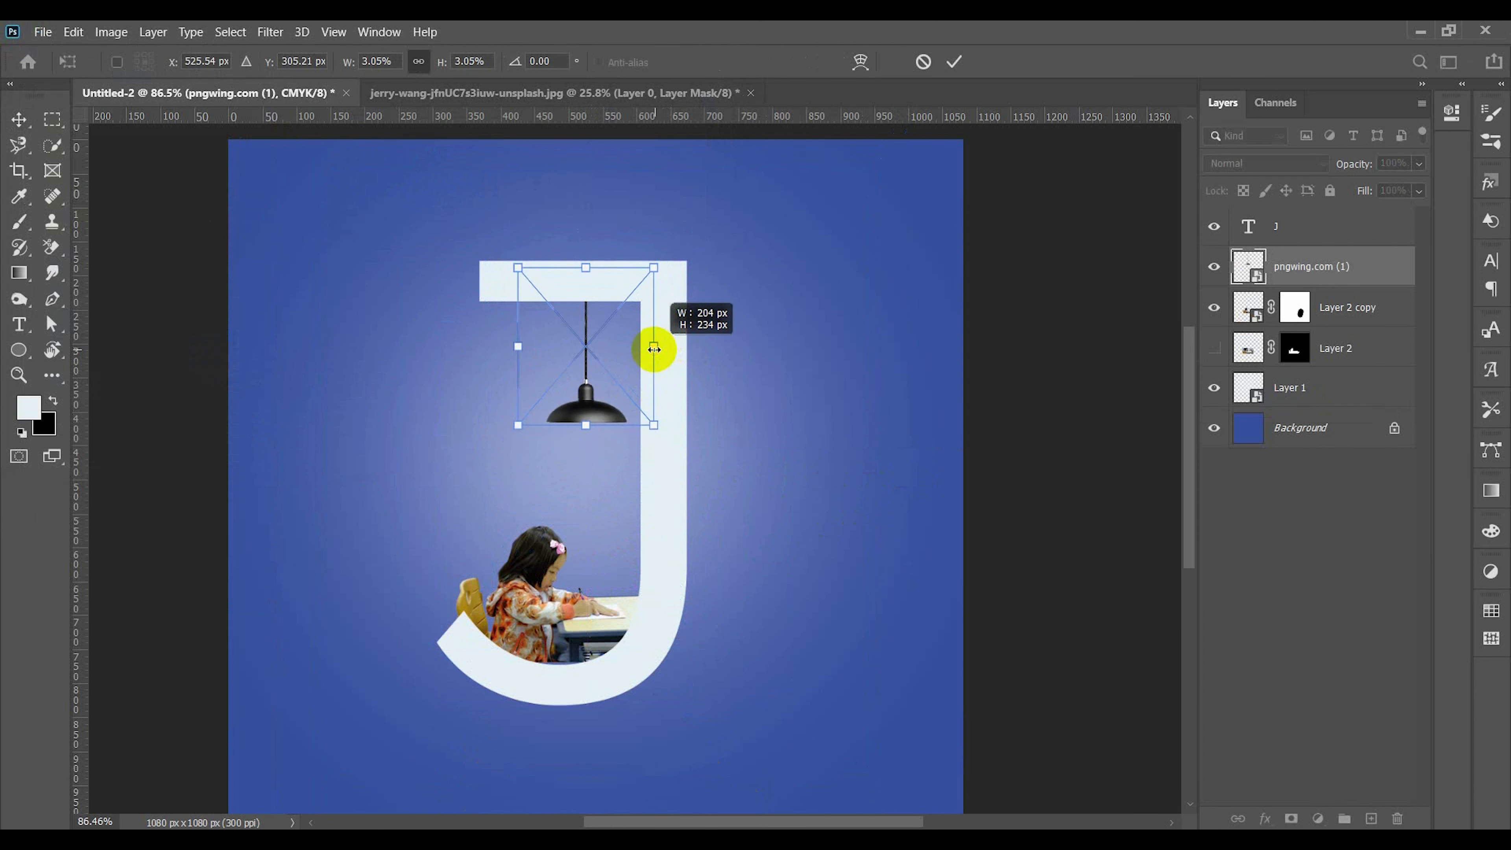
{"action": "left_click_drag", "start_coordinate": [599, 422], "coordinate": [596, 416]}
{"action": "key", "text": "Return"}
Place the light-beam image pngwing.com as an embedded file and scale it to about 5.99% beneath the lamp.
{"action": "left_click", "coordinate": [43, 31]}
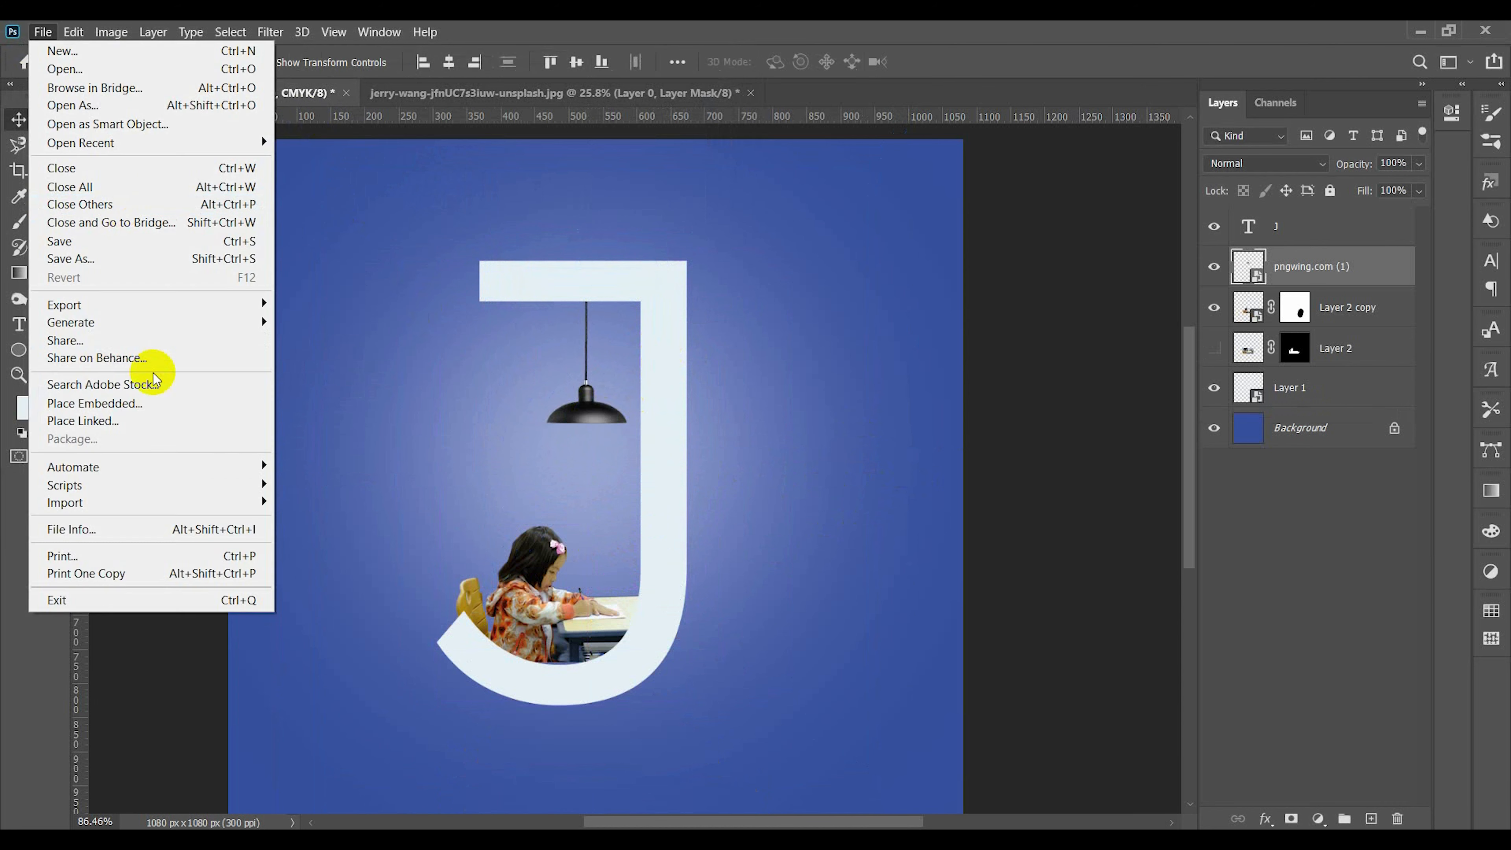
{"action": "left_click", "coordinate": [158, 405]}
{"action": "left_click", "coordinate": [658, 214]}
{"action": "left_click", "coordinate": [587, 458]}
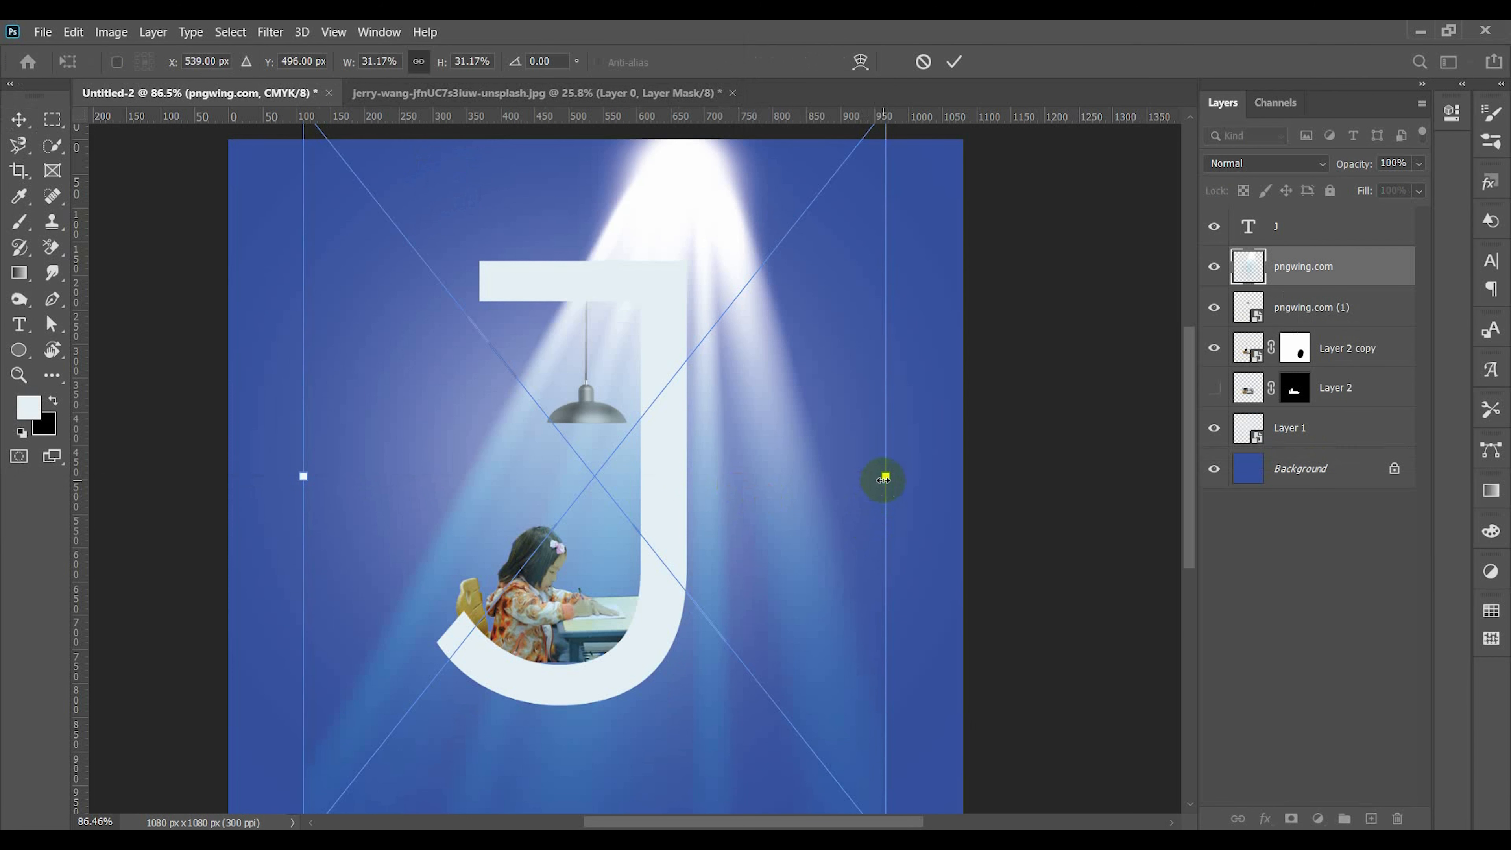
{"action": "left_click_drag", "start_coordinate": [884, 476], "coordinate": [647, 476]}
{"action": "left_click_drag", "start_coordinate": [603, 435], "coordinate": [583, 442]}
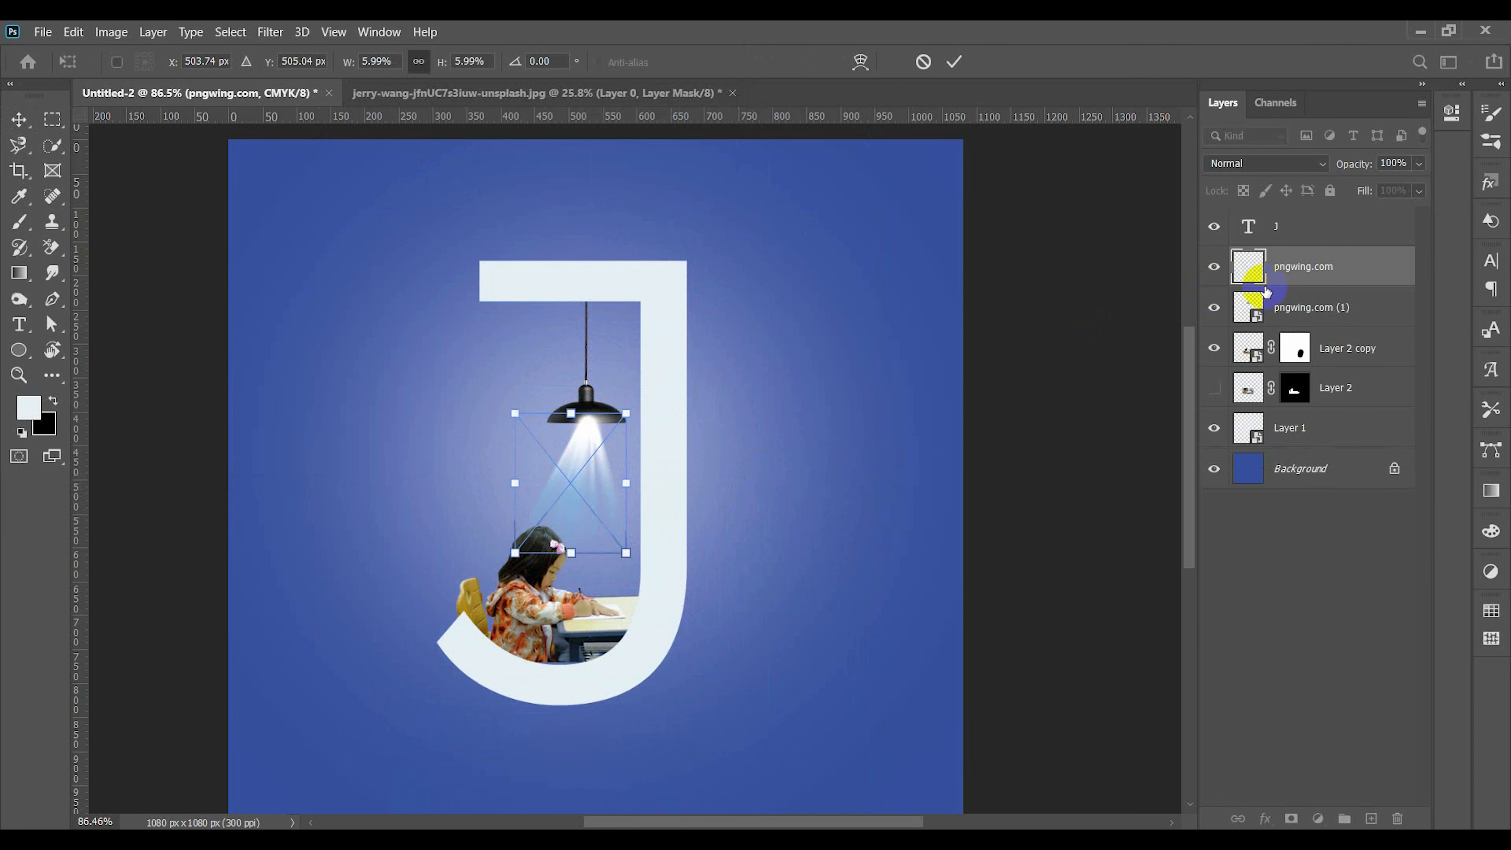
Move the light-beam layer below the lamp layer and align the beam with the underside of the lampshade.
{"action": "left_click_drag", "start_coordinate": [1302, 266], "coordinate": [1301, 314]}
{"action": "scroll", "coordinate": [594, 458], "scroll_direction": "up", "scroll_amount": 3}
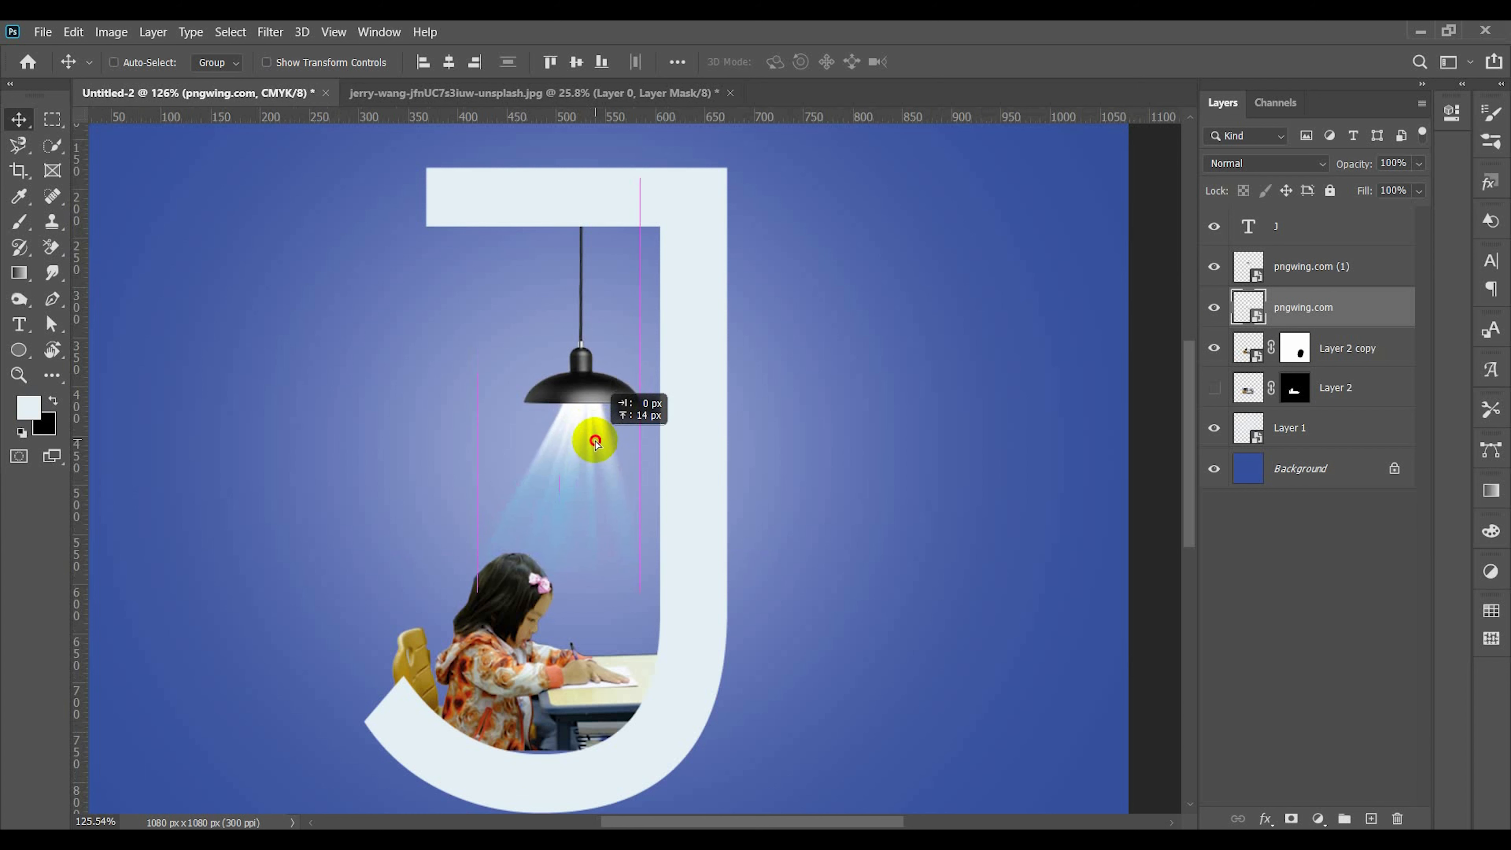
{"action": "left_click_drag", "start_coordinate": [592, 438], "coordinate": [591, 435]}
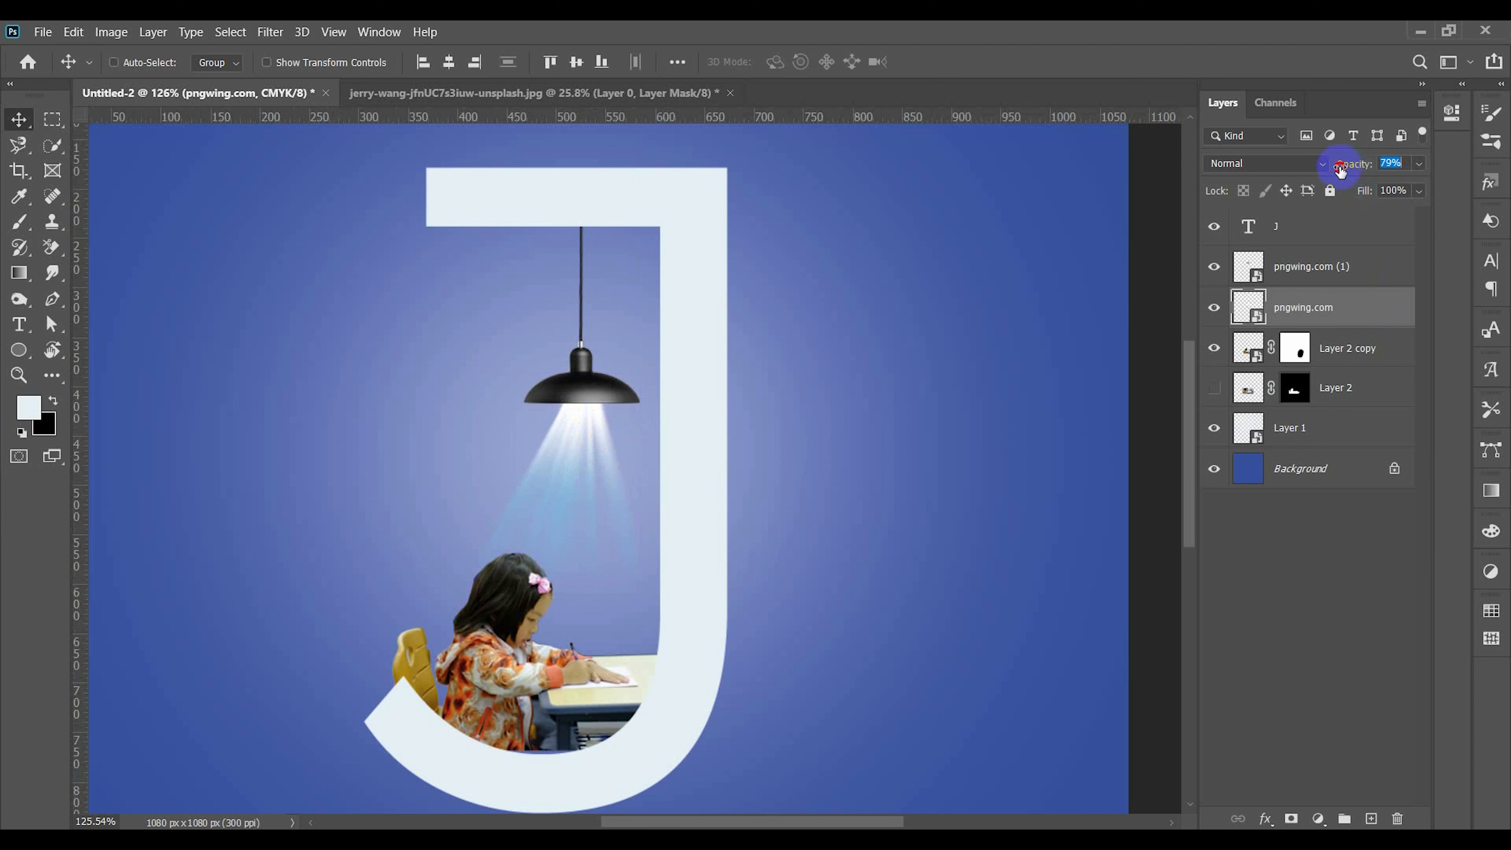
Lower the opacity of the light-beam layer and deselect all layers.
{"action": "left_click_drag", "start_coordinate": [1339, 169], "coordinate": [1317, 169]}
{"action": "left_click", "coordinate": [1335, 626]}
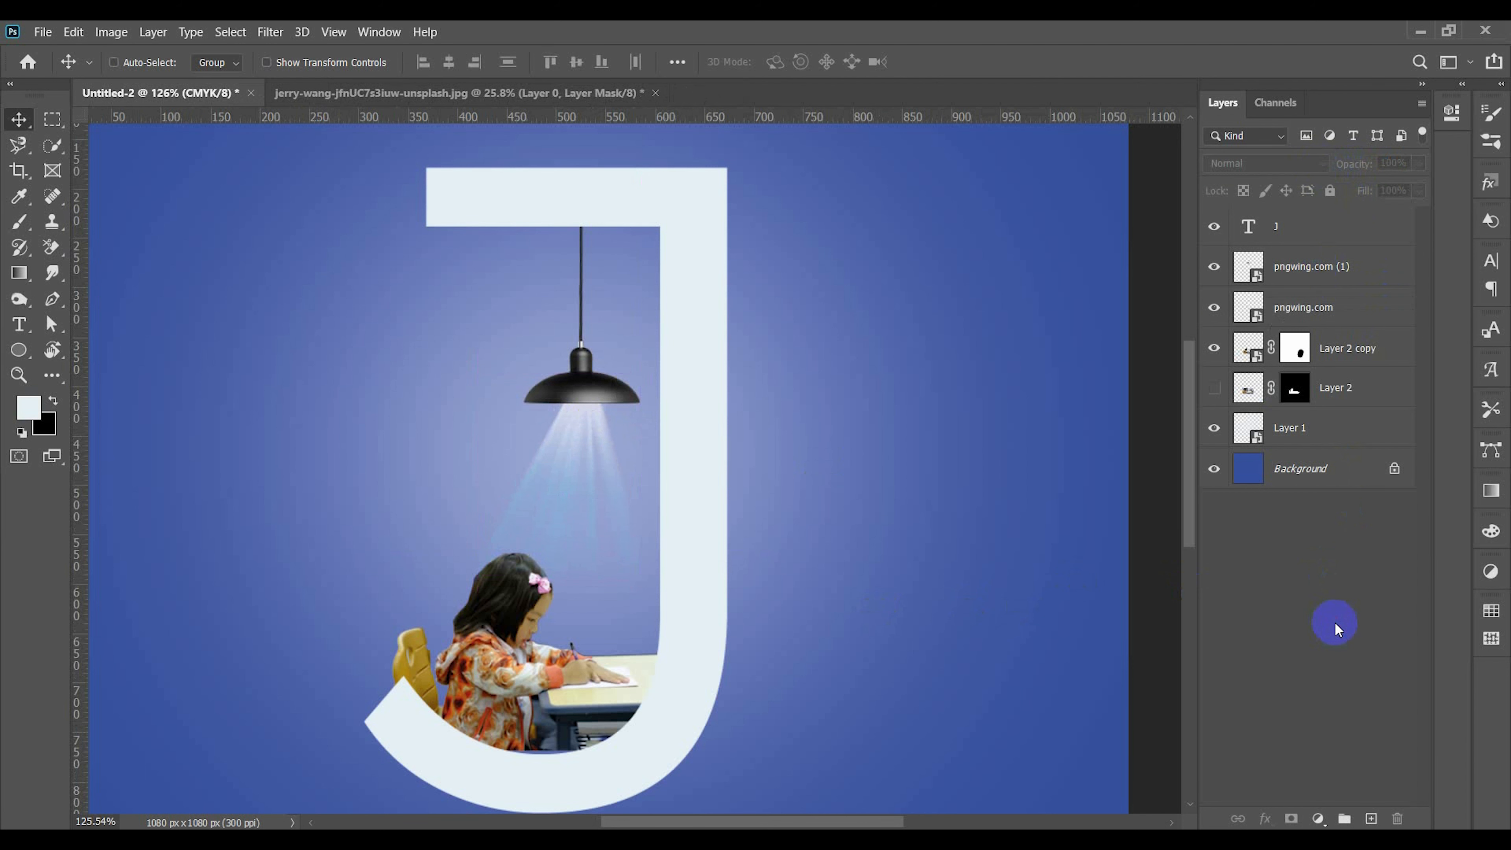
{"action": "key", "text": "ctrl+0"}
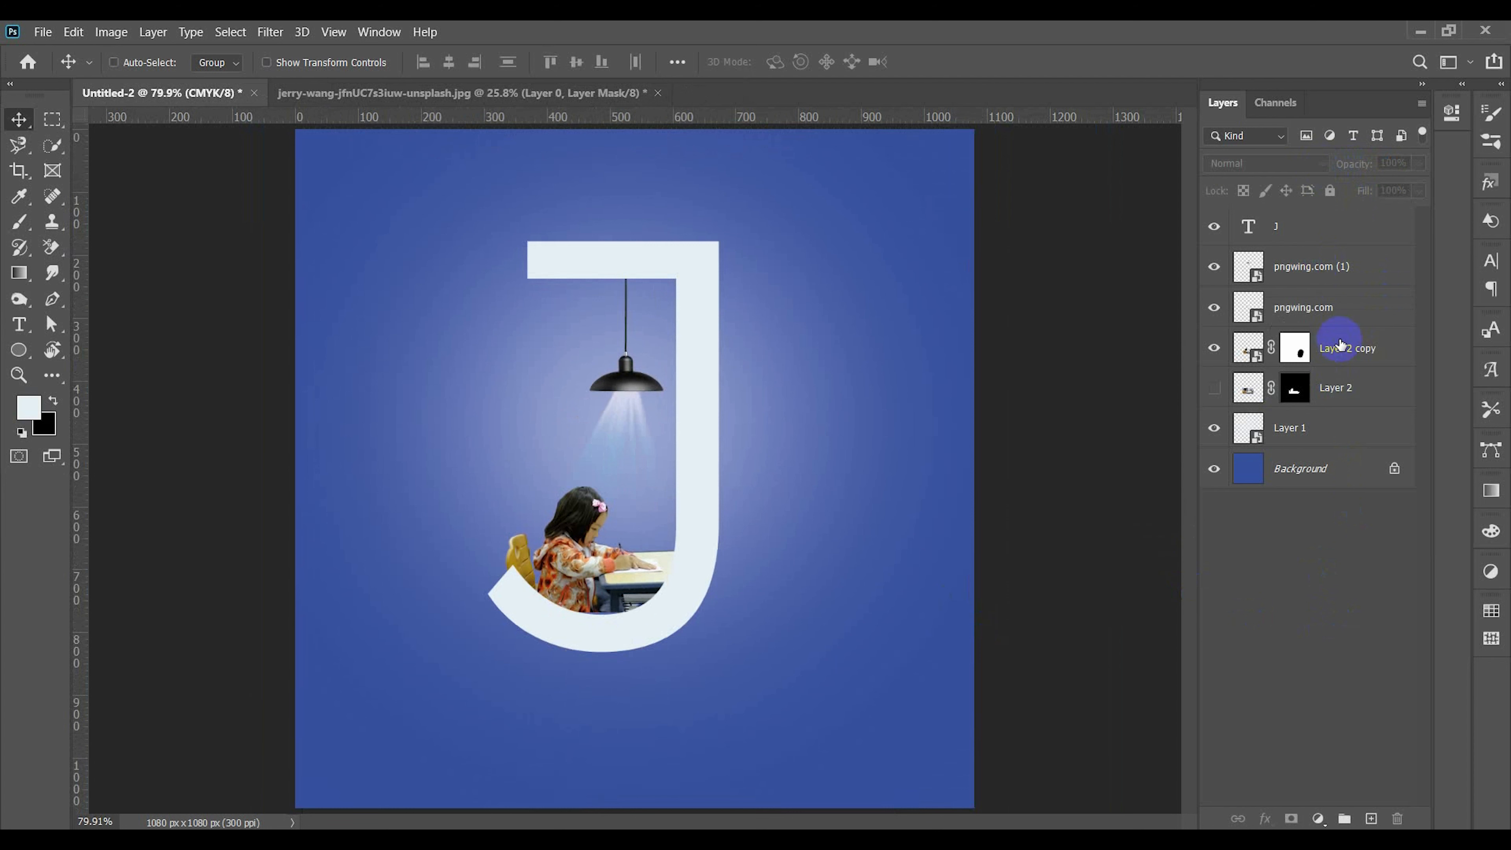
Add a Curves adjustment clipped to Layer 2 copy and raise the CMYK curve's upper midpoint slightly to darken the girl.
{"action": "left_click", "coordinate": [1328, 349]}
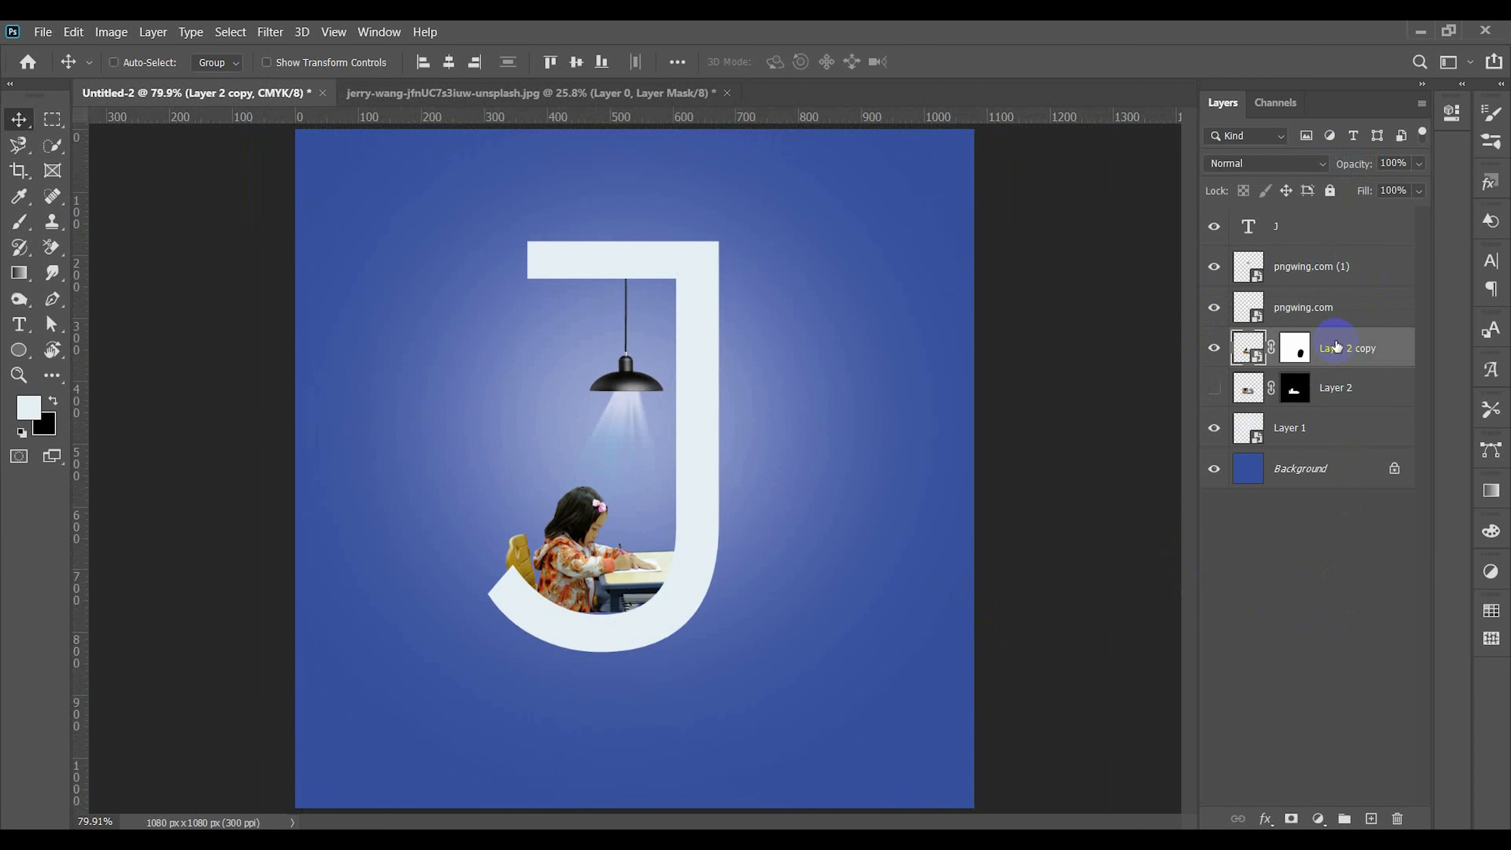
{"action": "left_click", "coordinate": [1319, 819]}
{"action": "left_click", "coordinate": [1366, 566]}
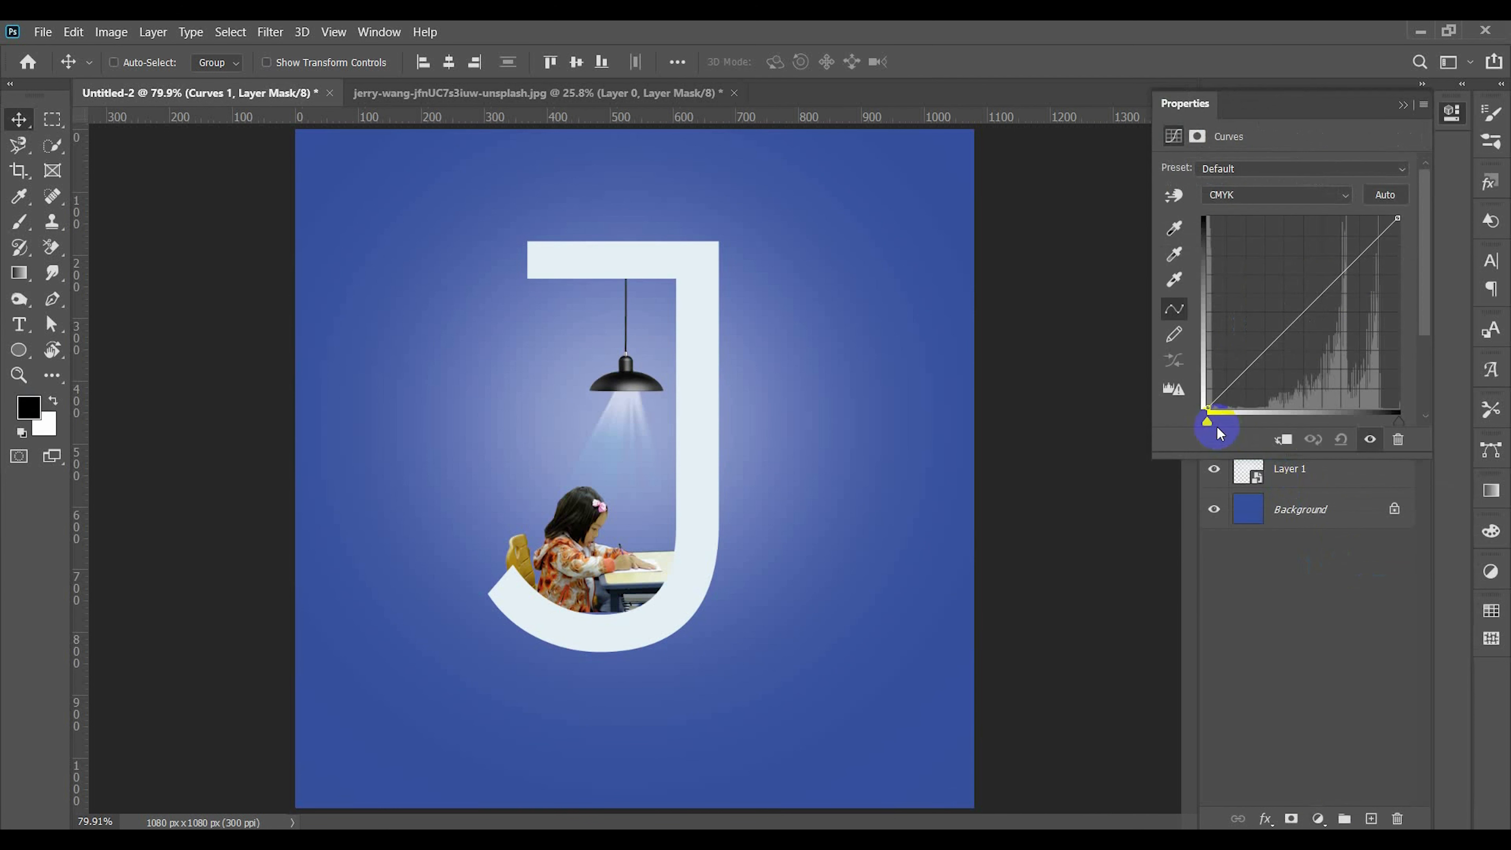
{"action": "left_click_drag", "start_coordinate": [1344, 268], "coordinate": [1325, 249]}
{"action": "left_click", "coordinate": [1282, 439]}
{"action": "mouse_move", "coordinate": [1326, 248]}
{"action": "left_mouse_down"}
{"action": "mouse_move", "coordinate": [1363, 294]}
{"action": "mouse_move", "coordinate": [1336, 270]}
{"action": "left_mouse_up"}
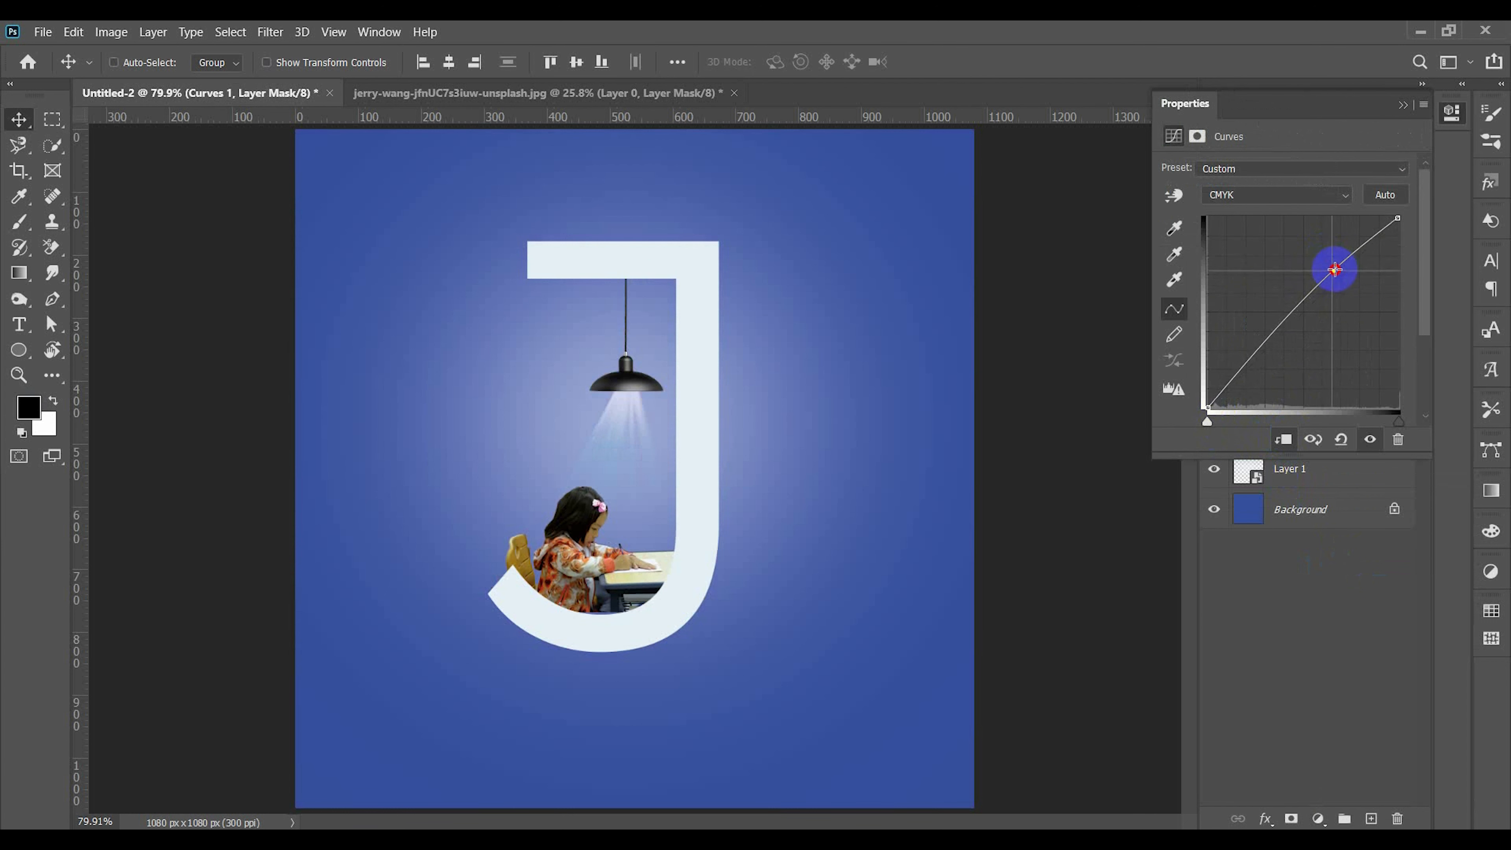
{"action": "left_click", "coordinate": [1402, 109]}
Invert the Curves 1 mask to black and ready the Brush tool with white as the foreground color.
{"action": "scroll", "coordinate": [603, 528], "scroll_direction": "up", "scroll_amount": 3}
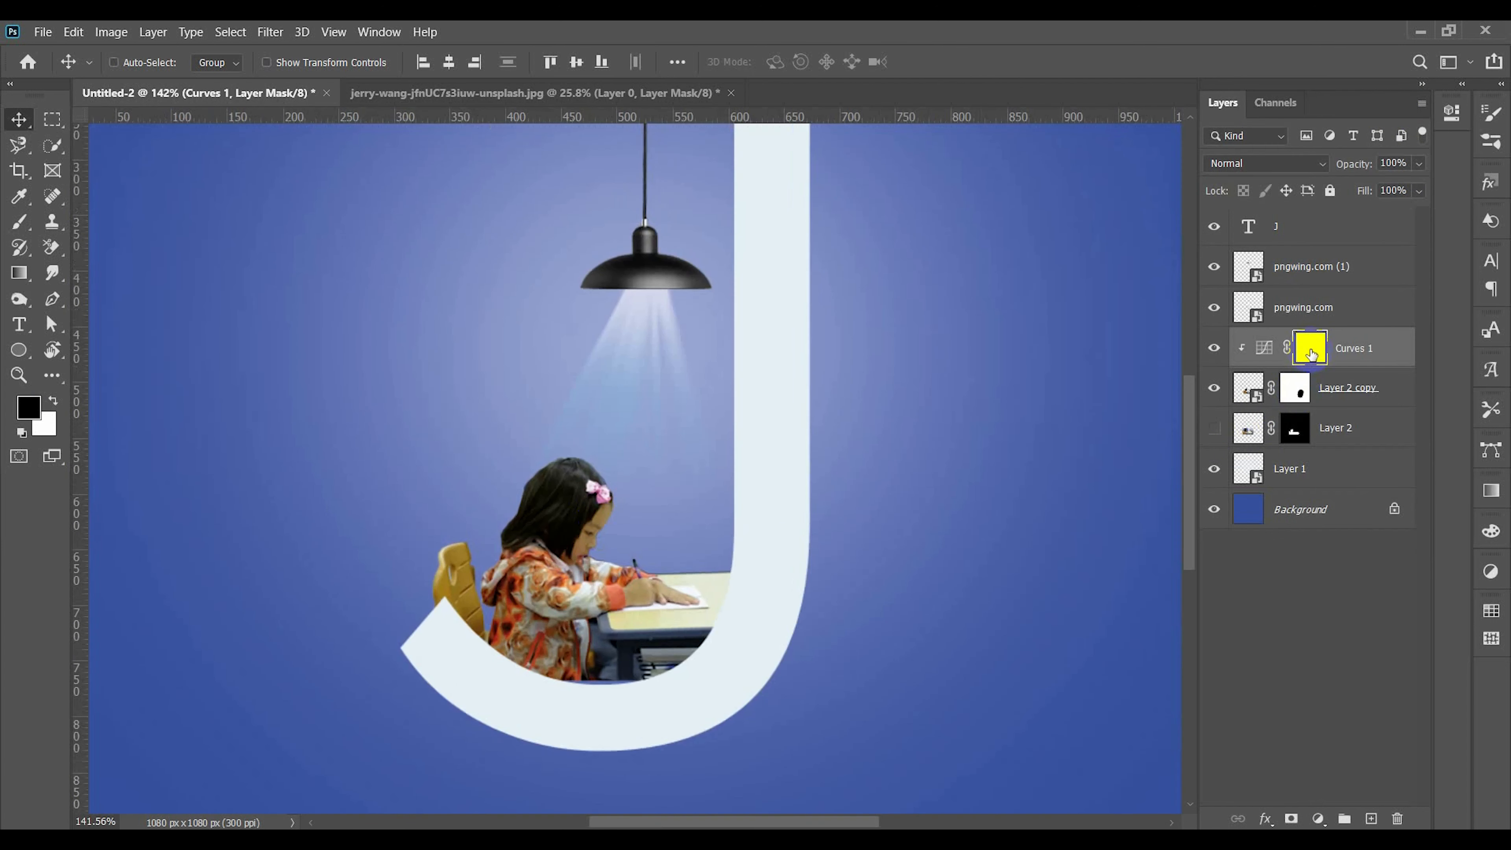
{"action": "key", "text": "ctrl+i"}
{"action": "key", "text": "b"}
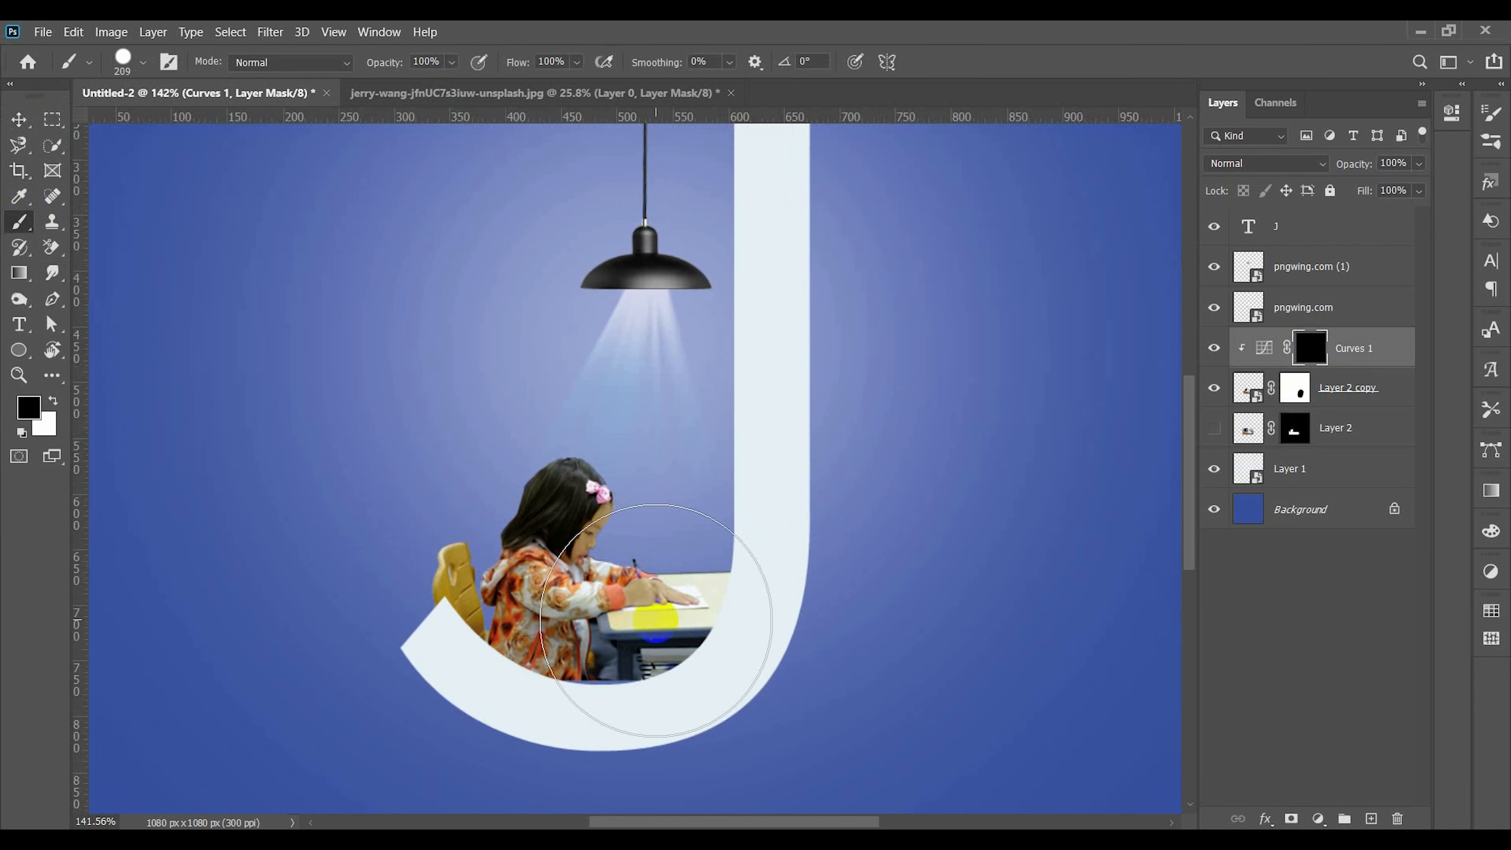
{"action": "scroll", "coordinate": [672, 613], "scroll_direction": "up", "scroll_amount": 1}
{"action": "left_click", "coordinate": [574, 457]}
{"action": "key", "text": "x"}
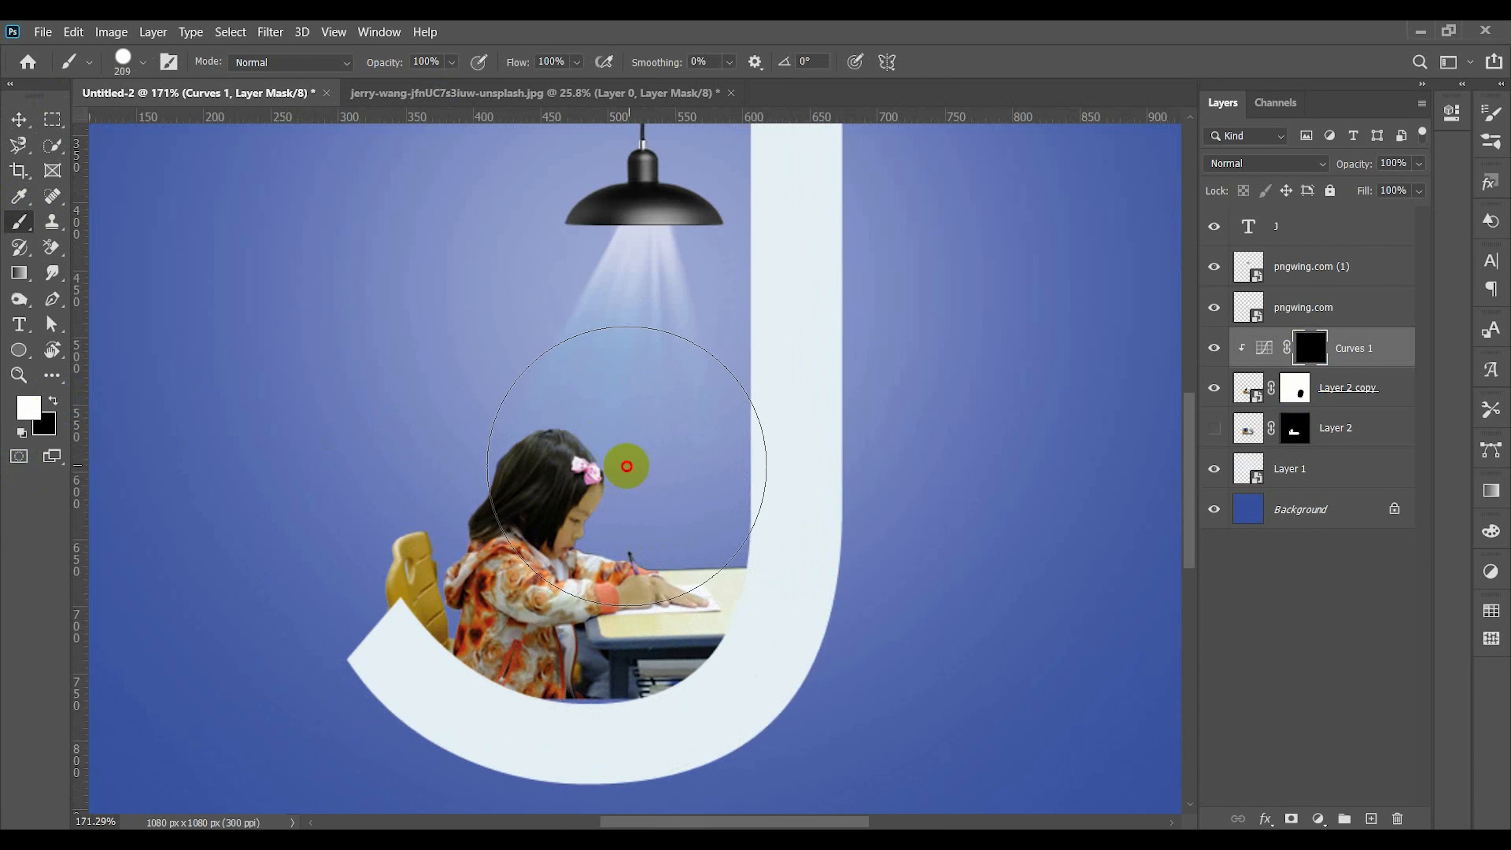
Reduce the brush size to 50 and undo the full-opacity test strokes painted over the girl on the Curves 1 mask.
{"action": "mouse_move", "coordinate": [624, 463]}
{"action": "left_mouse_down"}
{"action": "mouse_move", "coordinate": [525, 524]}
{"action": "mouse_move", "coordinate": [695, 595]}
{"action": "mouse_move", "coordinate": [506, 570]}
{"action": "mouse_move", "coordinate": [415, 615]}
{"action": "left_mouse_up"}
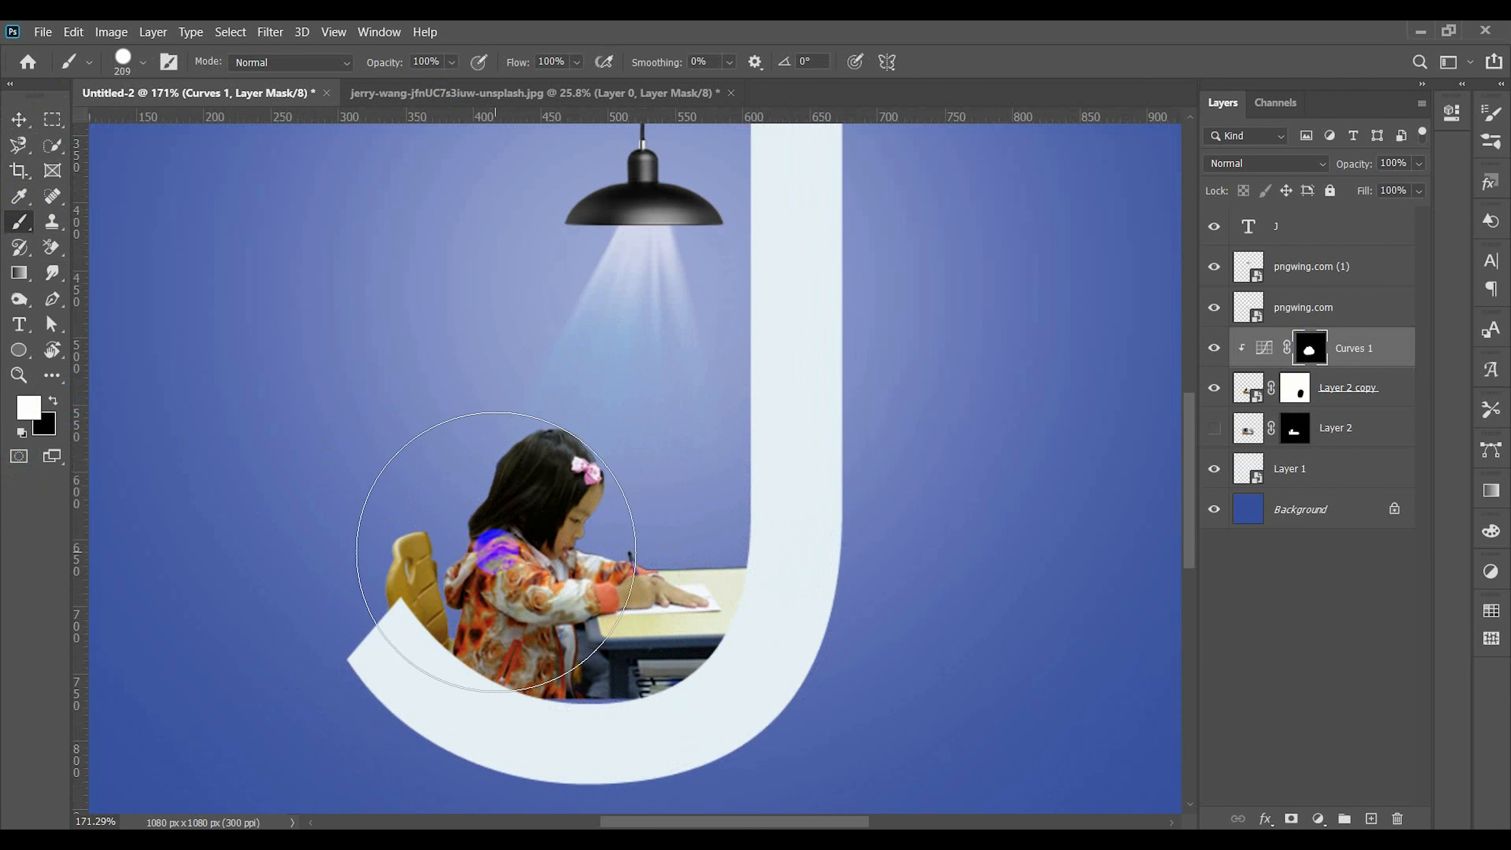
{"action": "key", "text": "ctrl+z"}
{"action": "key", "text": "bracketleft"}
{"action": "key", "text": "bracketleft"}
{"action": "key", "text": "bracketleft"}
{"action": "key", "text": "bracketleft"}
{"action": "key", "text": "bracketleft"}
{"action": "key", "text": "bracketleft"}
{"action": "key", "text": "bracketleft"}
{"action": "key", "text": "bracketleft"}
{"action": "key", "text": "bracketleft"}
{"action": "key", "text": "bracketleft"}
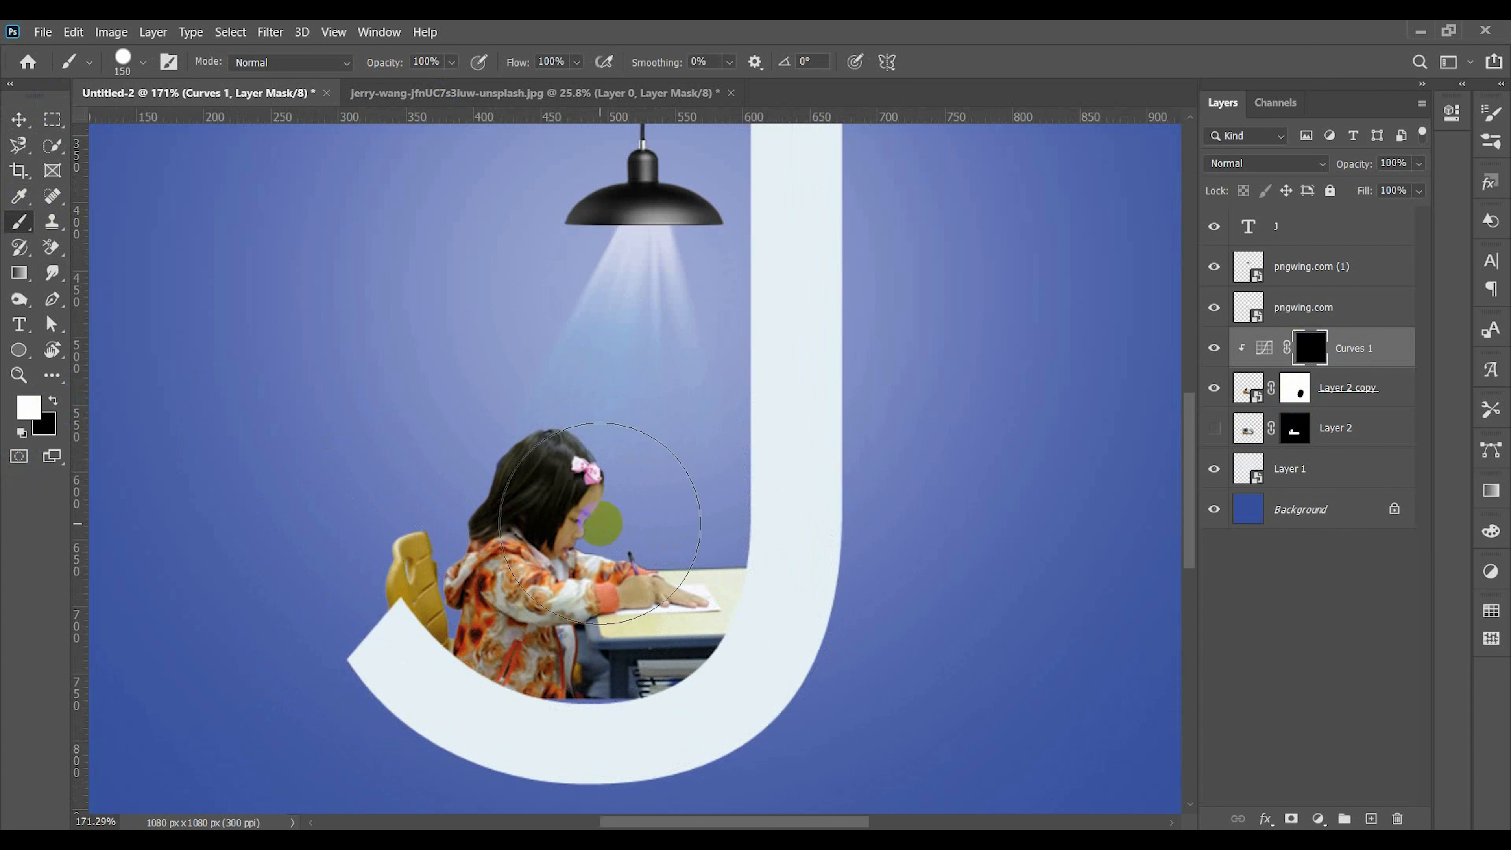
{"action": "left_click", "coordinate": [511, 615]}
{"action": "left_click_drag", "start_coordinate": [510, 615], "coordinate": [499, 675]}
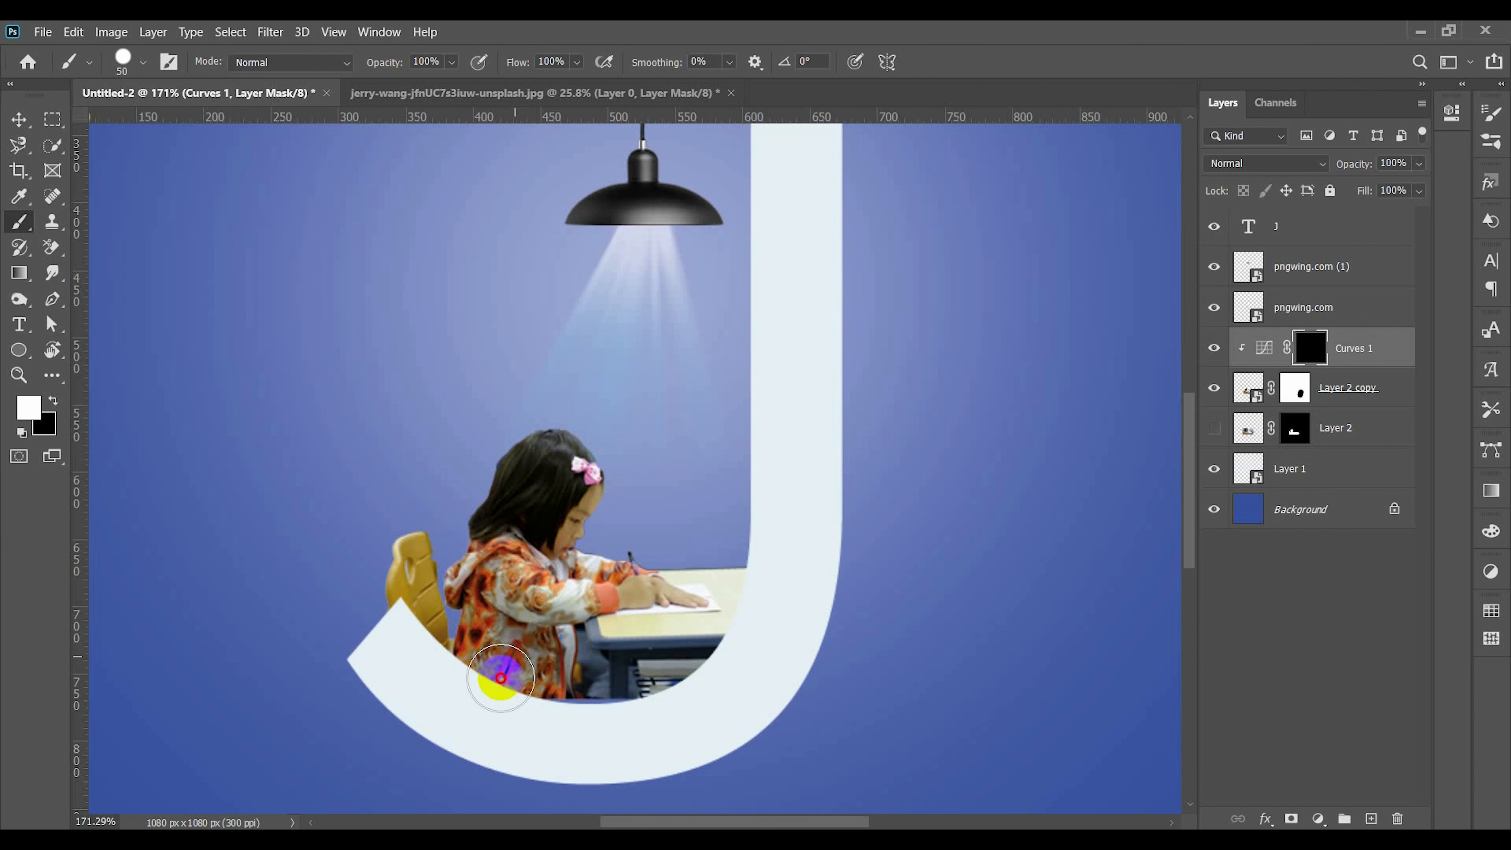
{"action": "key", "text": "ctrl+z"}
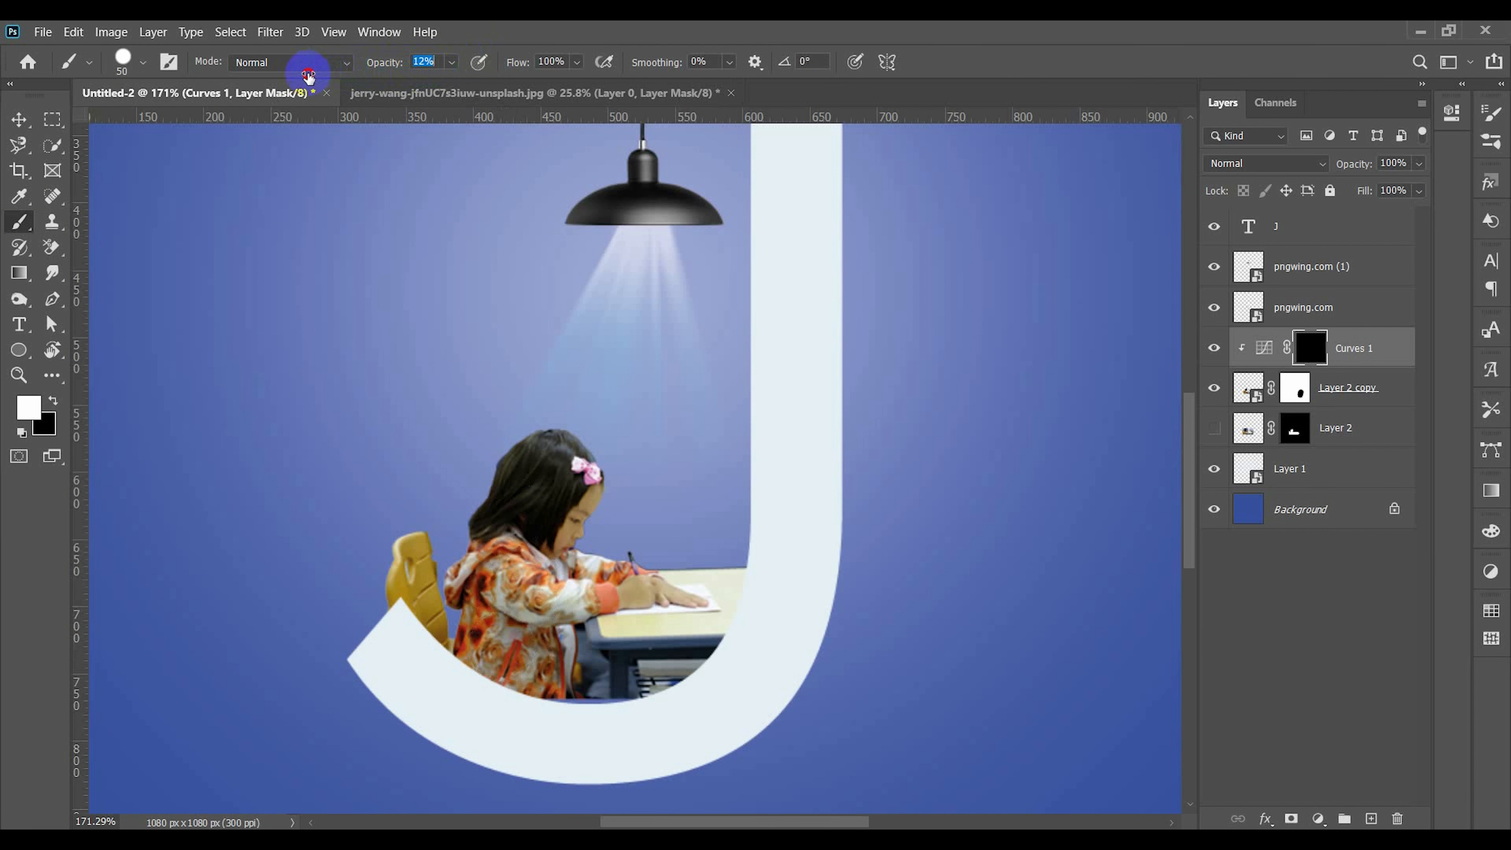
Set the brush opacity to 25% and paint white on the Curves 1 mask over the girl and the area under the desk.
{"action": "left_click_drag", "start_coordinate": [308, 74], "coordinate": [316, 75]}
{"action": "mouse_move", "coordinate": [553, 480]}
{"action": "left_mouse_down"}
{"action": "mouse_move", "coordinate": [511, 607]}
{"action": "mouse_move", "coordinate": [527, 673]}
{"action": "mouse_move", "coordinate": [658, 677]}
{"action": "left_mouse_up"}
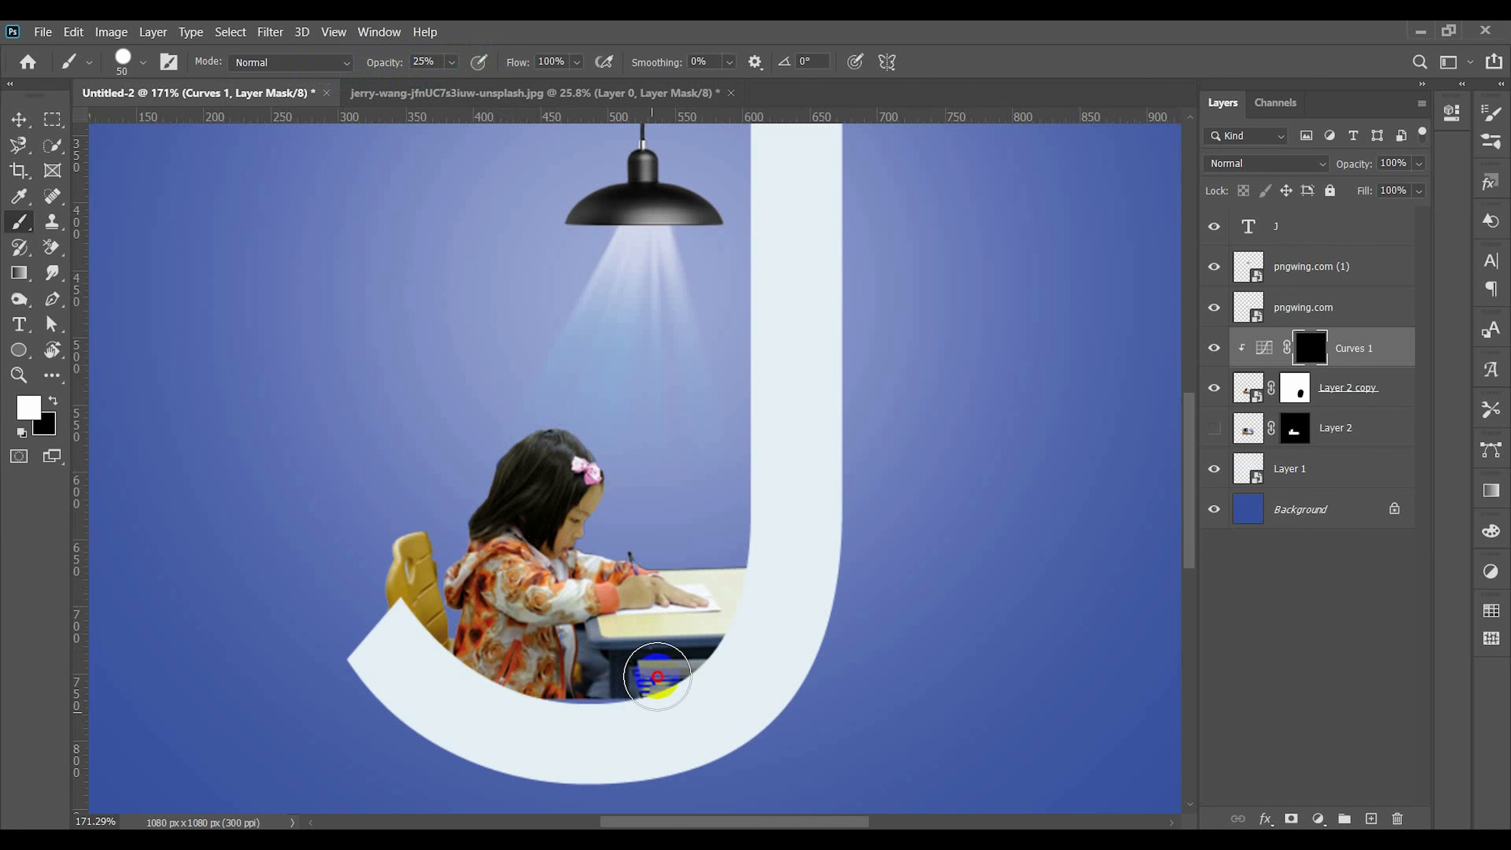
{"action": "scroll", "coordinate": [462, 503], "scroll_direction": "up", "scroll_amount": 2}
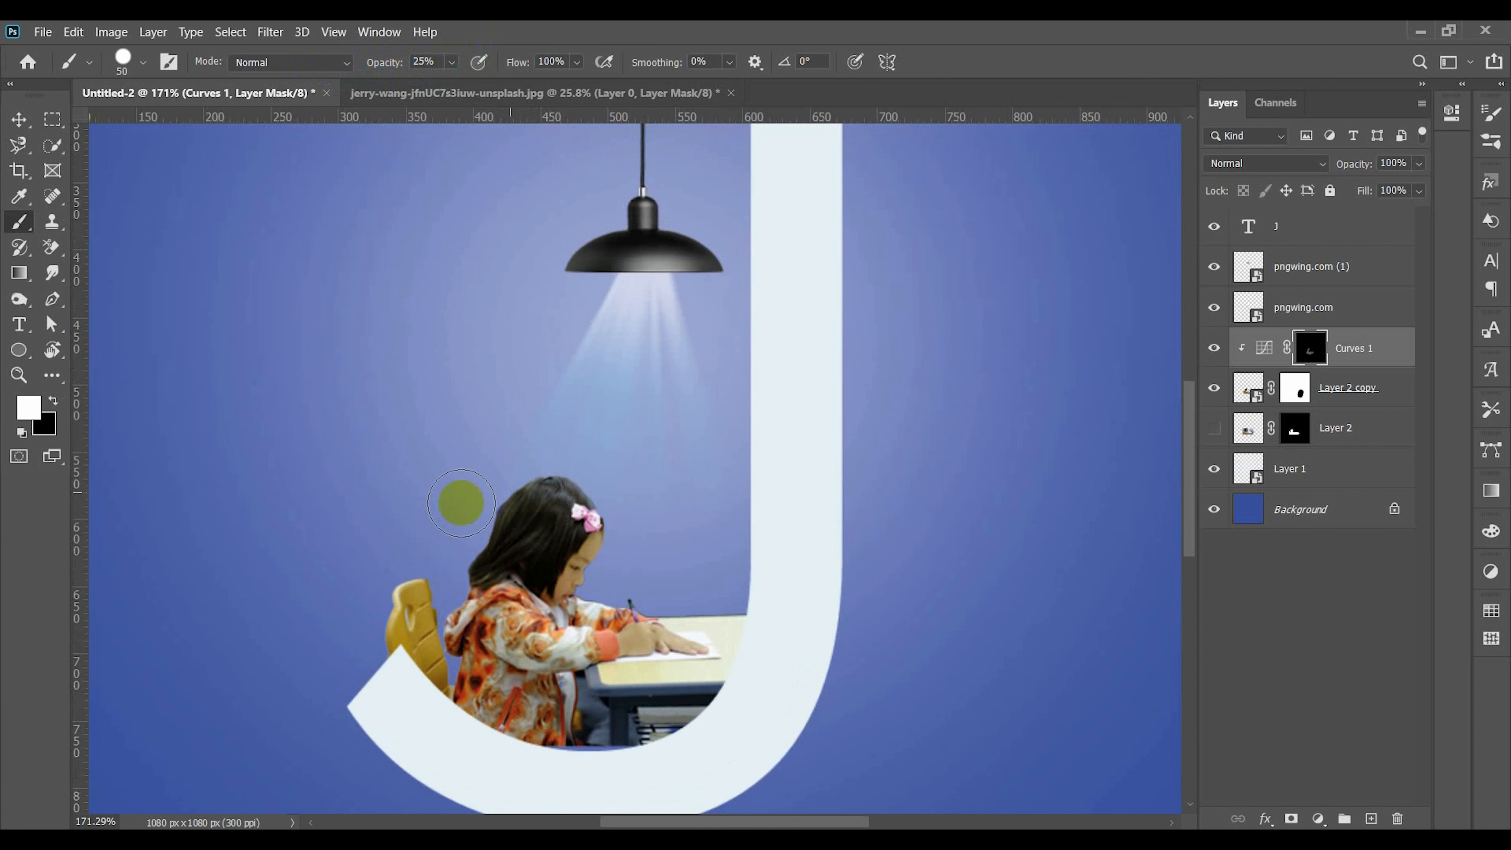
{"action": "left_click", "coordinate": [53, 401]}
{"action": "scroll", "coordinate": [527, 503], "scroll_direction": "up", "scroll_amount": 1}
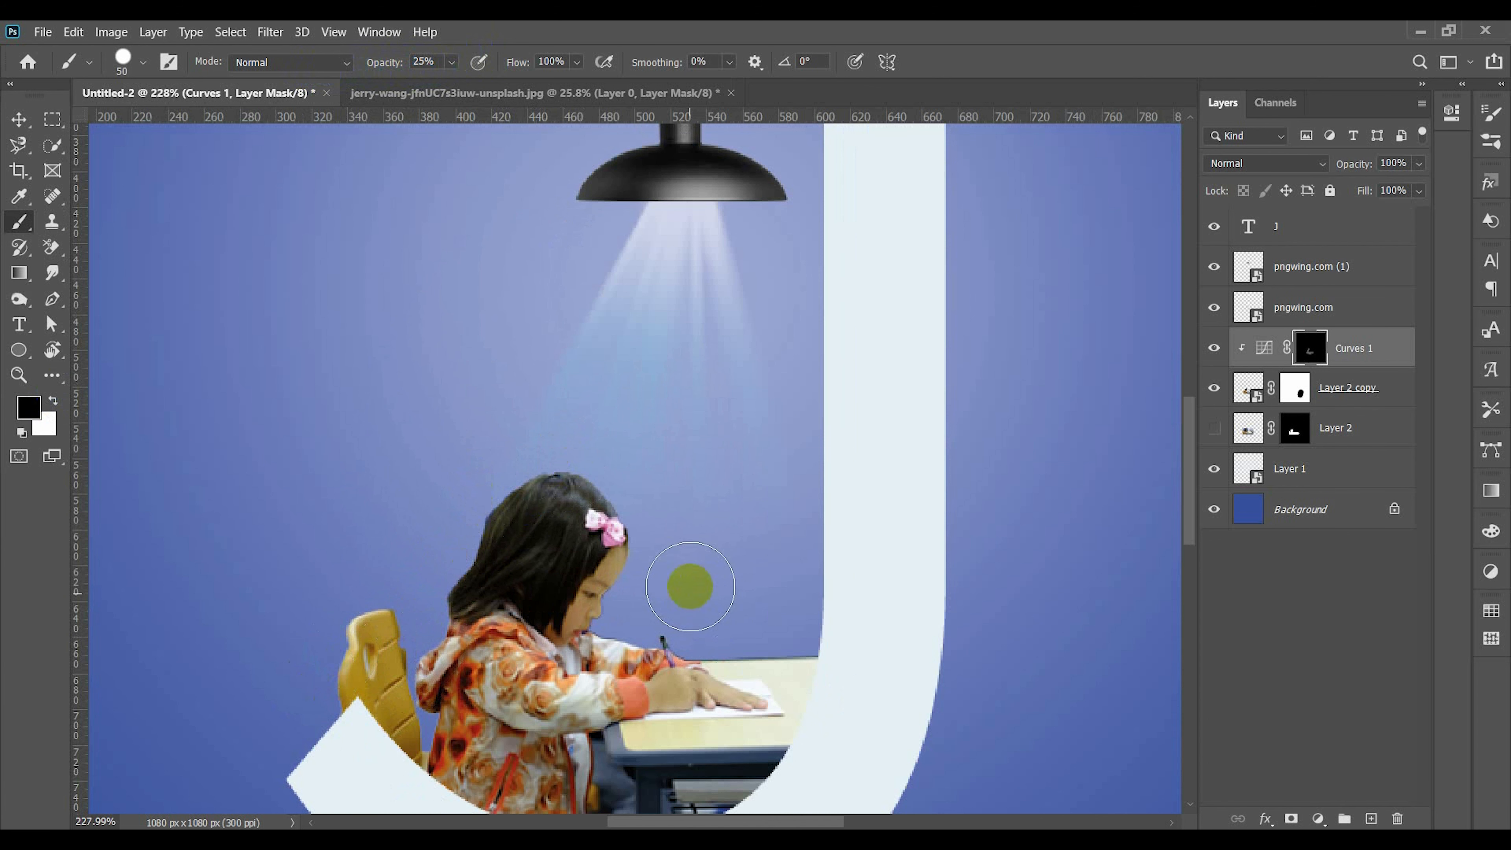
{"action": "key", "text": "x"}
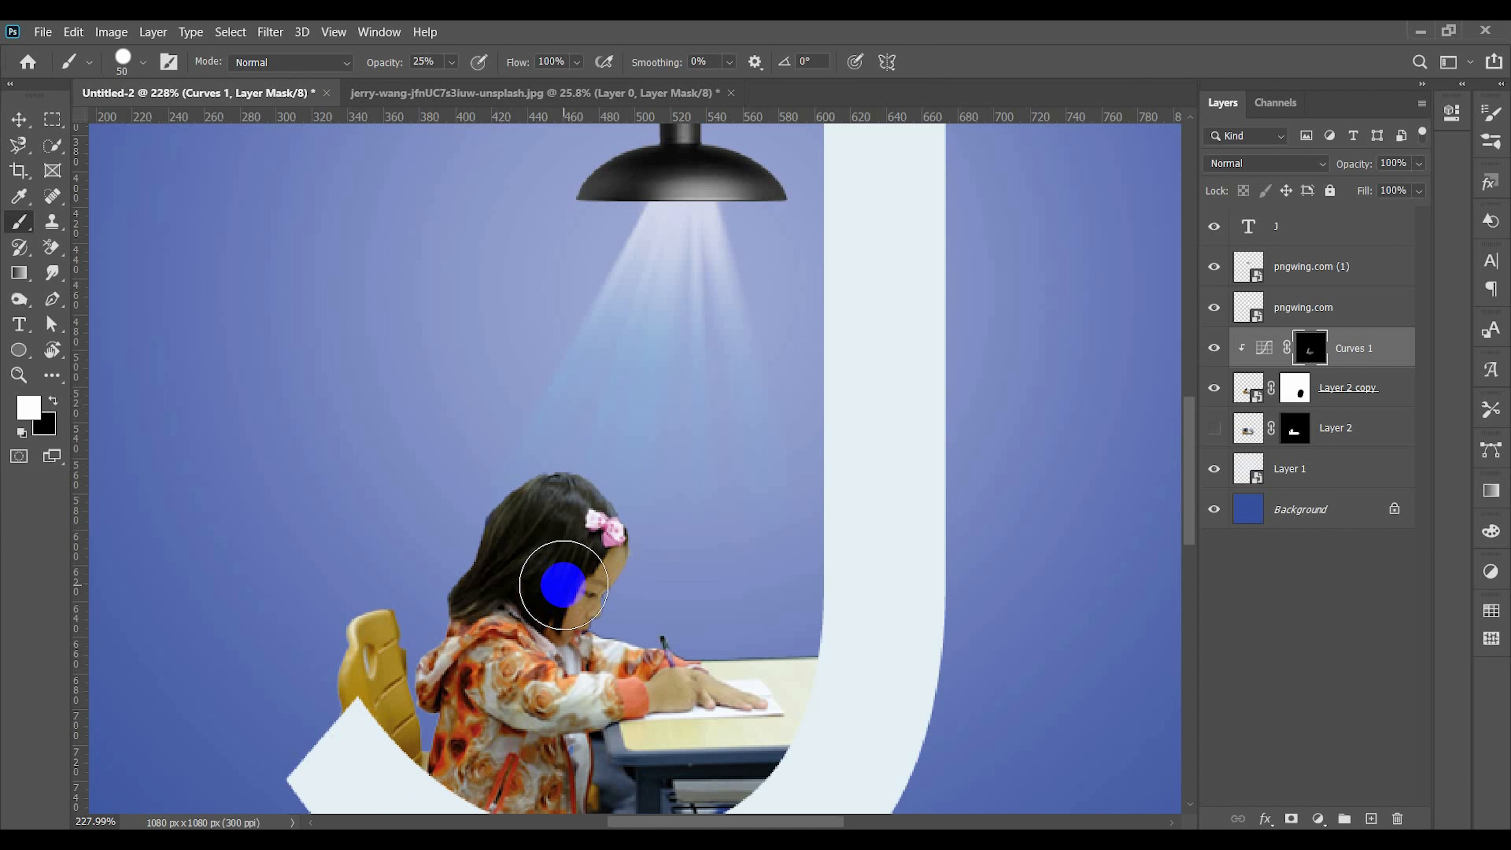
{"action": "mouse_move", "coordinate": [547, 727]}
{"action": "left_mouse_down"}
{"action": "mouse_move", "coordinate": [847, 721]}
{"action": "mouse_move", "coordinate": [938, 760]}
{"action": "left_mouse_up"}
Raise the upper point of the Curves 1 CMYK curve further to darken the painted shading.
{"action": "double_click", "coordinate": [1298, 351]}
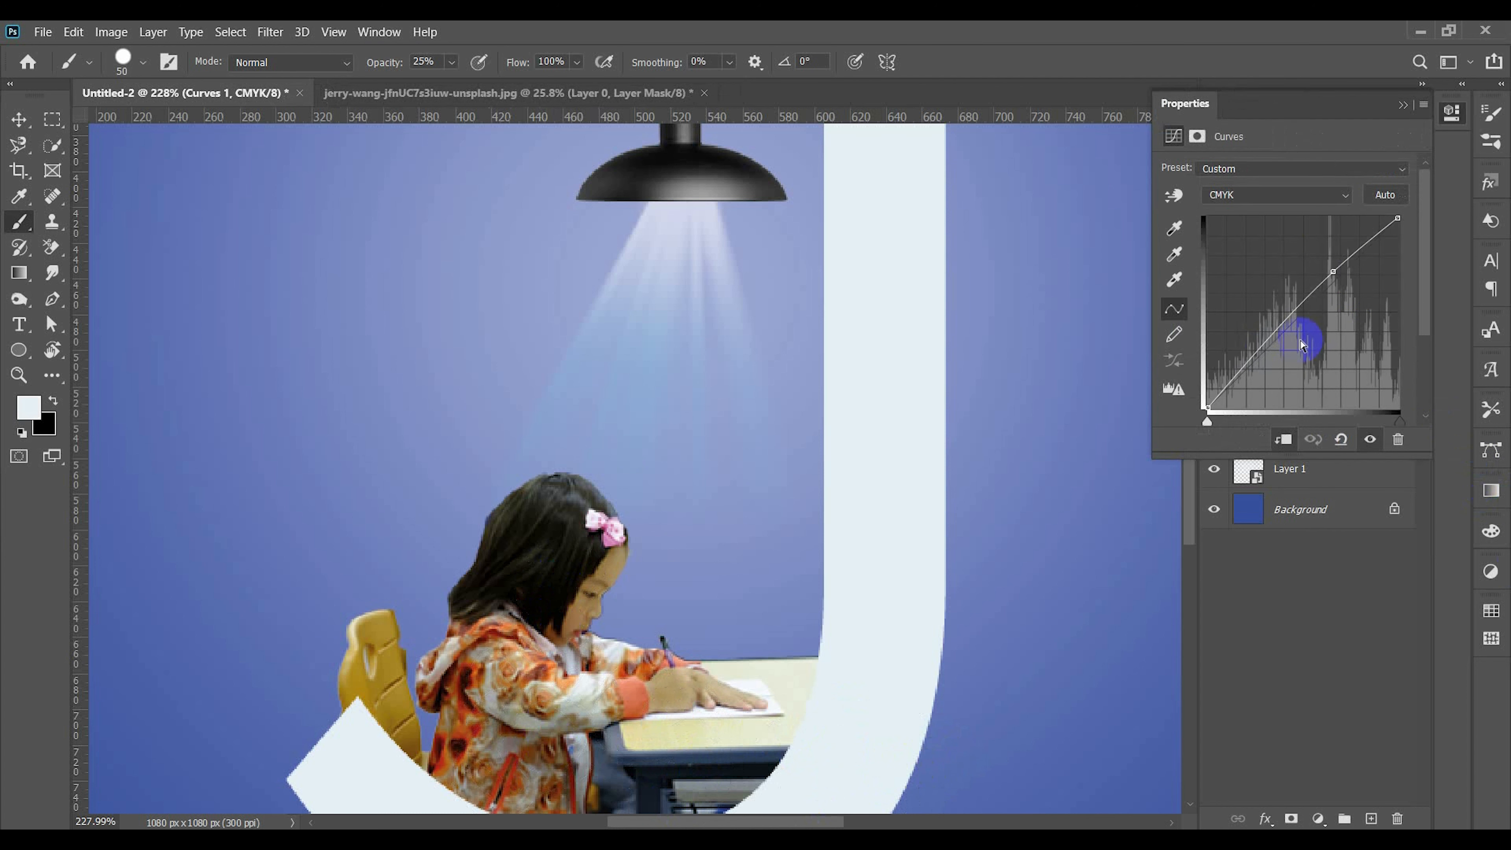
{"action": "mouse_move", "coordinate": [1333, 272]}
{"action": "left_mouse_down"}
{"action": "mouse_move", "coordinate": [1320, 257]}
{"action": "mouse_move", "coordinate": [1298, 294]}
{"action": "mouse_move", "coordinate": [1278, 246]}
{"action": "mouse_move", "coordinate": [1340, 263]}
{"action": "mouse_move", "coordinate": [1326, 252]}
{"action": "left_mouse_up"}
{"action": "left_click", "coordinate": [1404, 106]}
Refine the Curves 1 mask with white over the girl and under the desk, and with black around her head and face.
{"action": "scroll", "coordinate": [1119, 392], "scroll_direction": "down", "scroll_amount": 2}
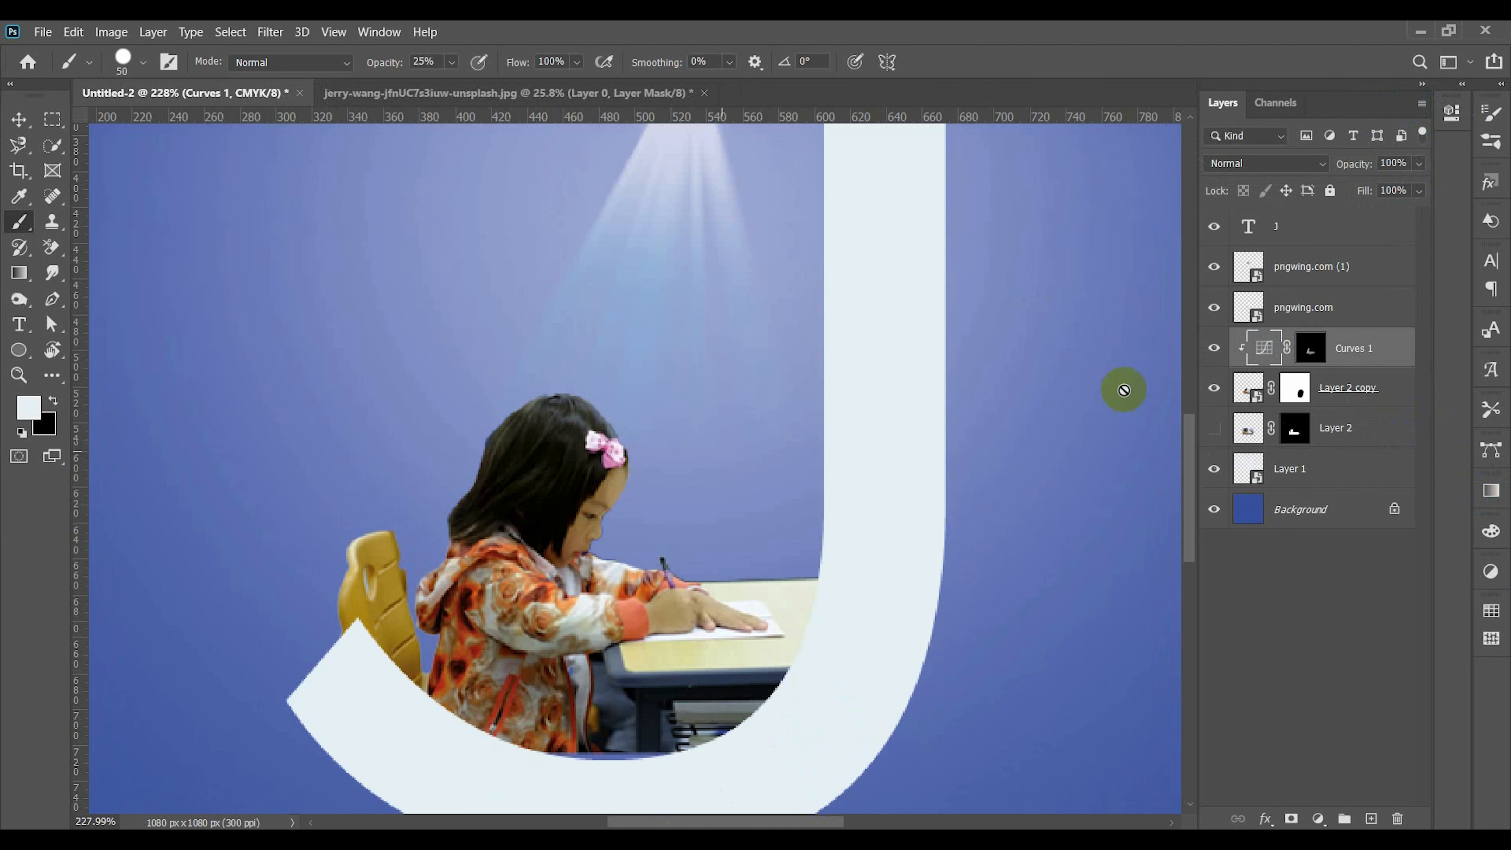
{"action": "mouse_move", "coordinate": [577, 484]}
{"action": "left_mouse_down"}
{"action": "mouse_move", "coordinate": [566, 462]}
{"action": "mouse_move", "coordinate": [511, 594]}
{"action": "left_mouse_up"}
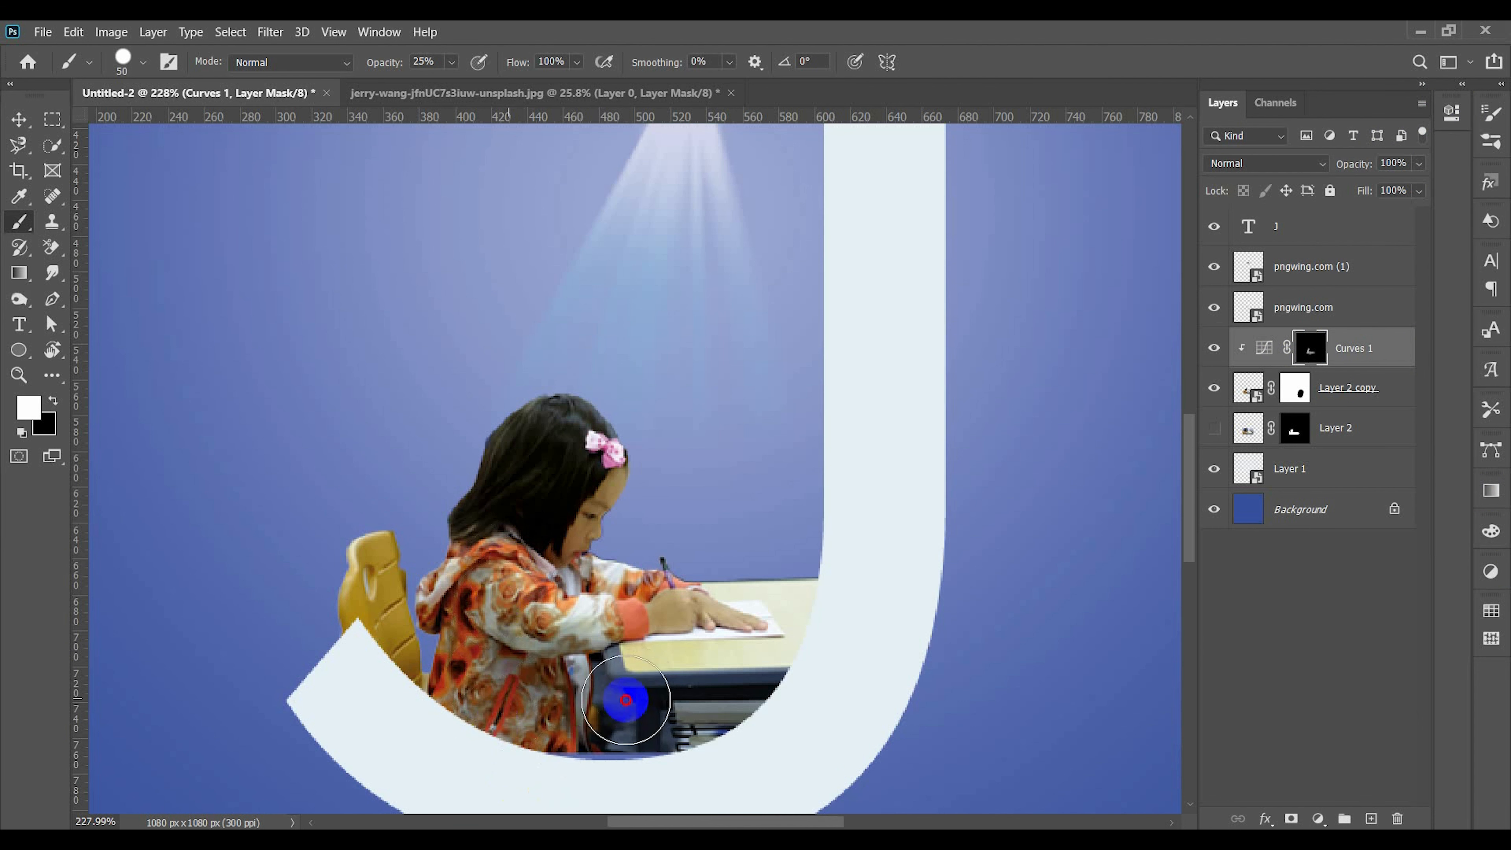
{"action": "key", "text": "x"}
{"action": "mouse_move", "coordinate": [589, 353]}
{"action": "left_mouse_down"}
{"action": "mouse_move", "coordinate": [479, 399]}
{"action": "mouse_move", "coordinate": [386, 617]}
{"action": "mouse_move", "coordinate": [373, 595]}
{"action": "left_mouse_up"}
{"action": "left_click_drag", "start_coordinate": [660, 418], "coordinate": [672, 522]}
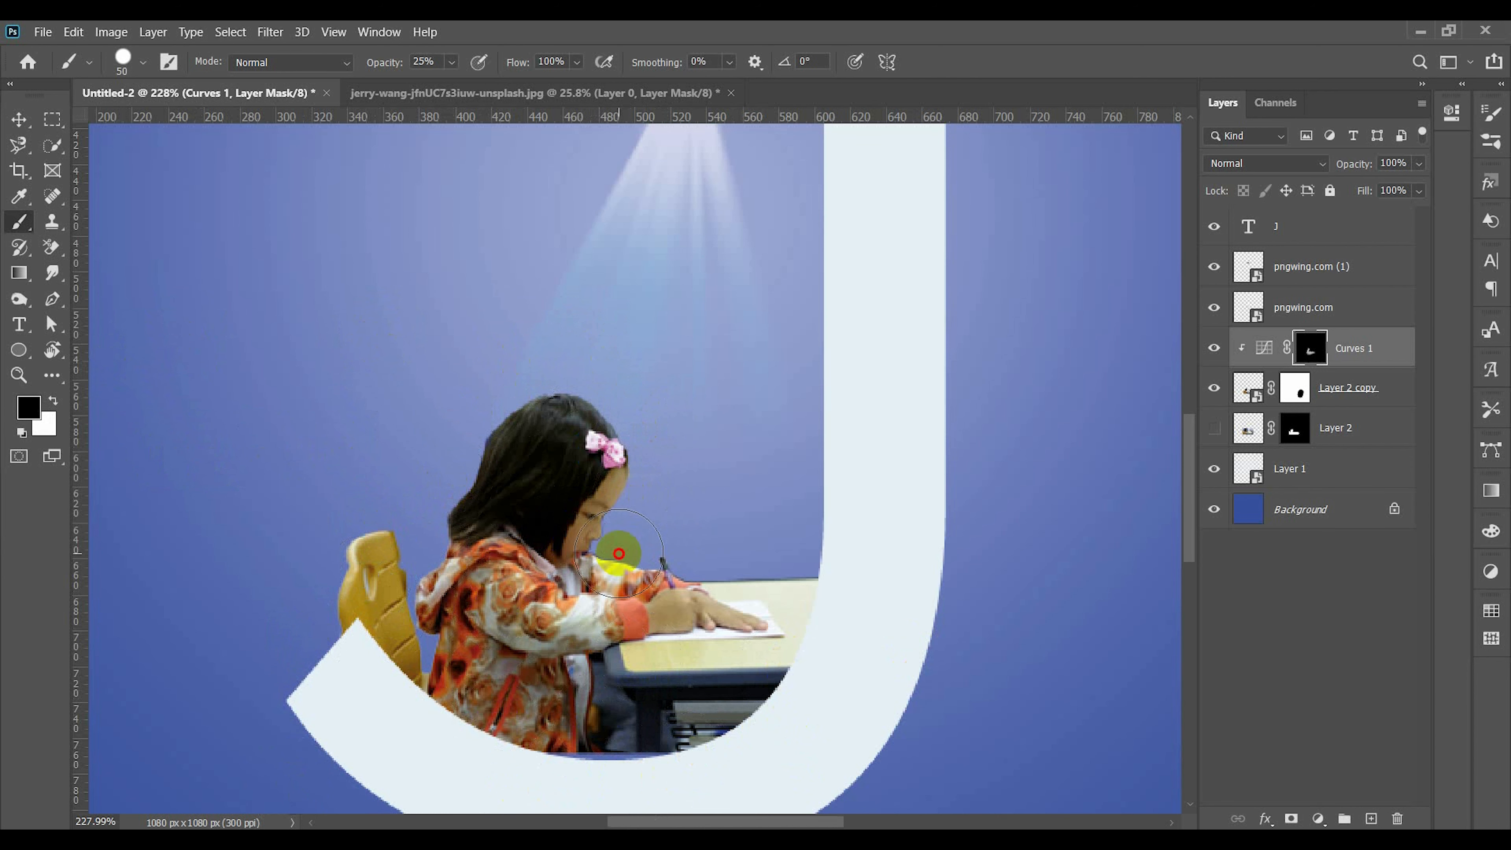
{"action": "key", "text": "ctrl+0"}
Add a new empty layer and move it directly above the Background layer.
{"action": "left_click", "coordinate": [22, 127]}
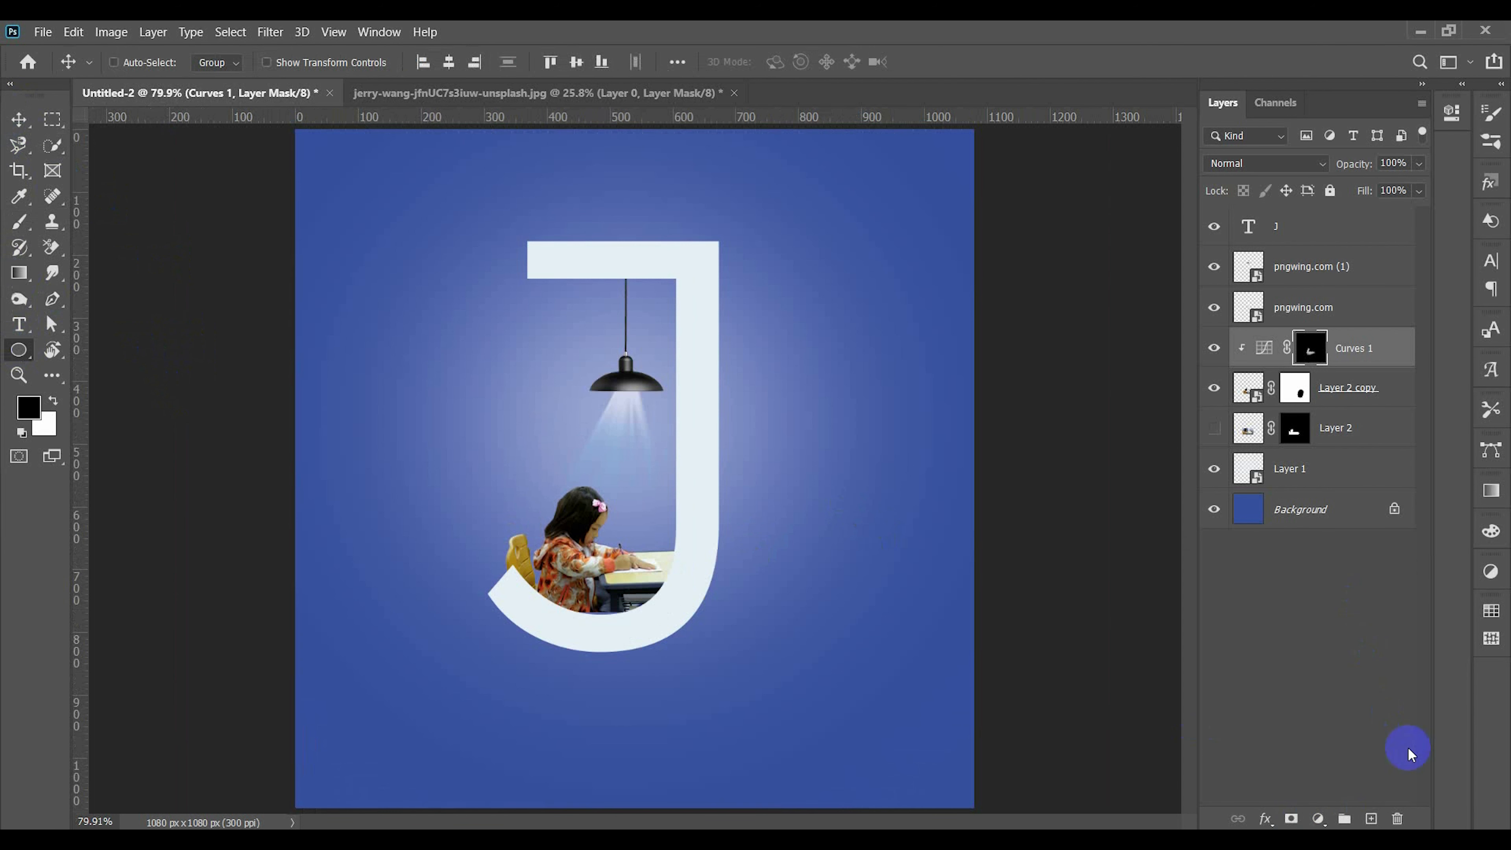
{"action": "left_click", "coordinate": [1371, 819]}
{"action": "key", "text": "x"}
{"action": "left_click_drag", "start_coordinate": [1305, 348], "coordinate": [1303, 524]}
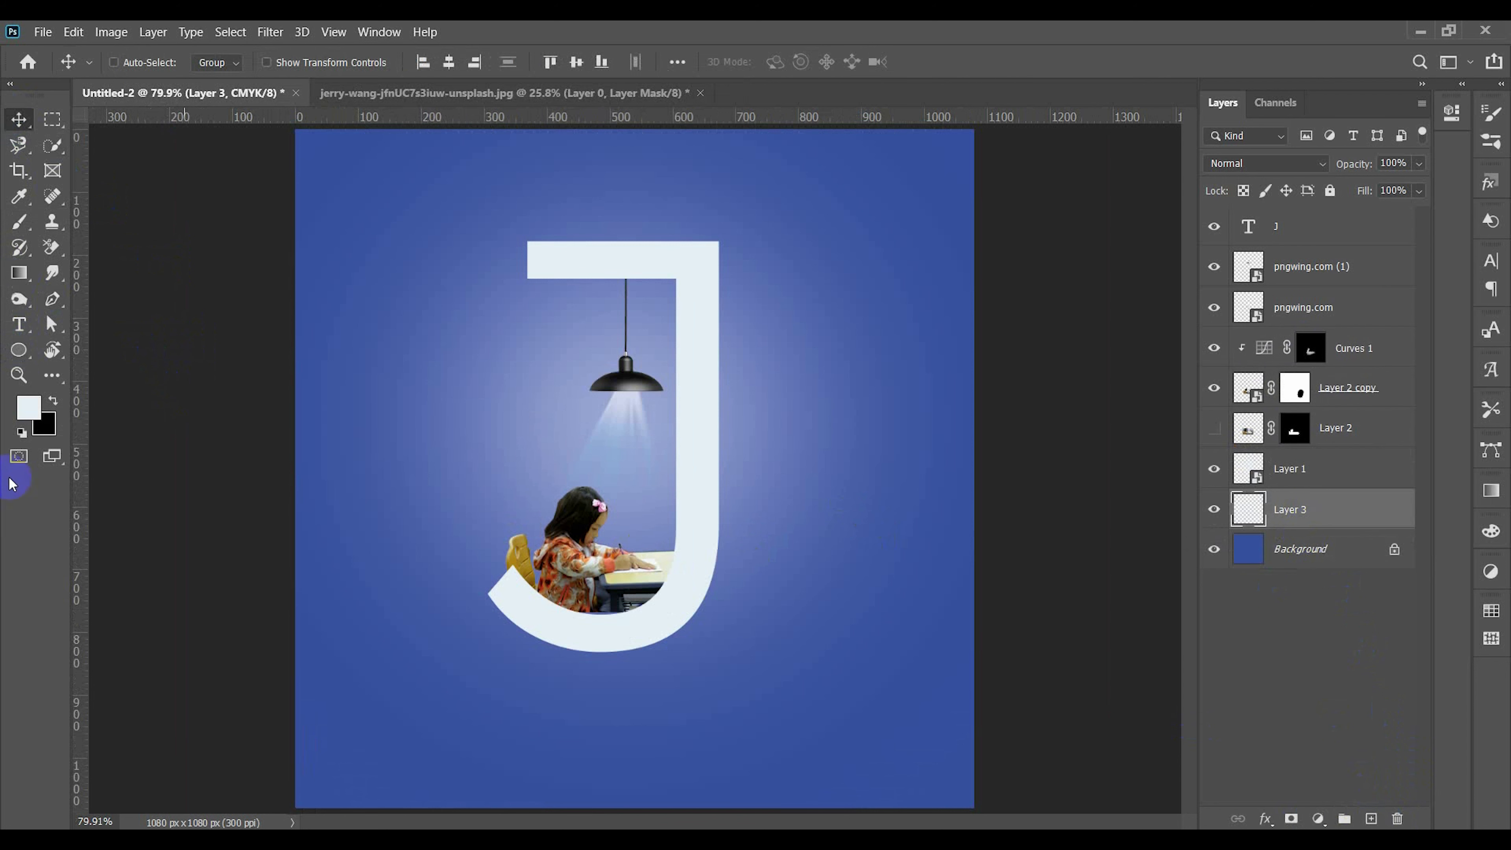
Activate the Brush tool and set the foreground color to black (000000).
{"action": "left_click", "coordinate": [19, 222]}
{"action": "left_click", "coordinate": [28, 407]}
{"action": "left_click_drag", "start_coordinate": [1012, 619], "coordinate": [952, 675]}
{"action": "left_click", "coordinate": [1433, 379]}
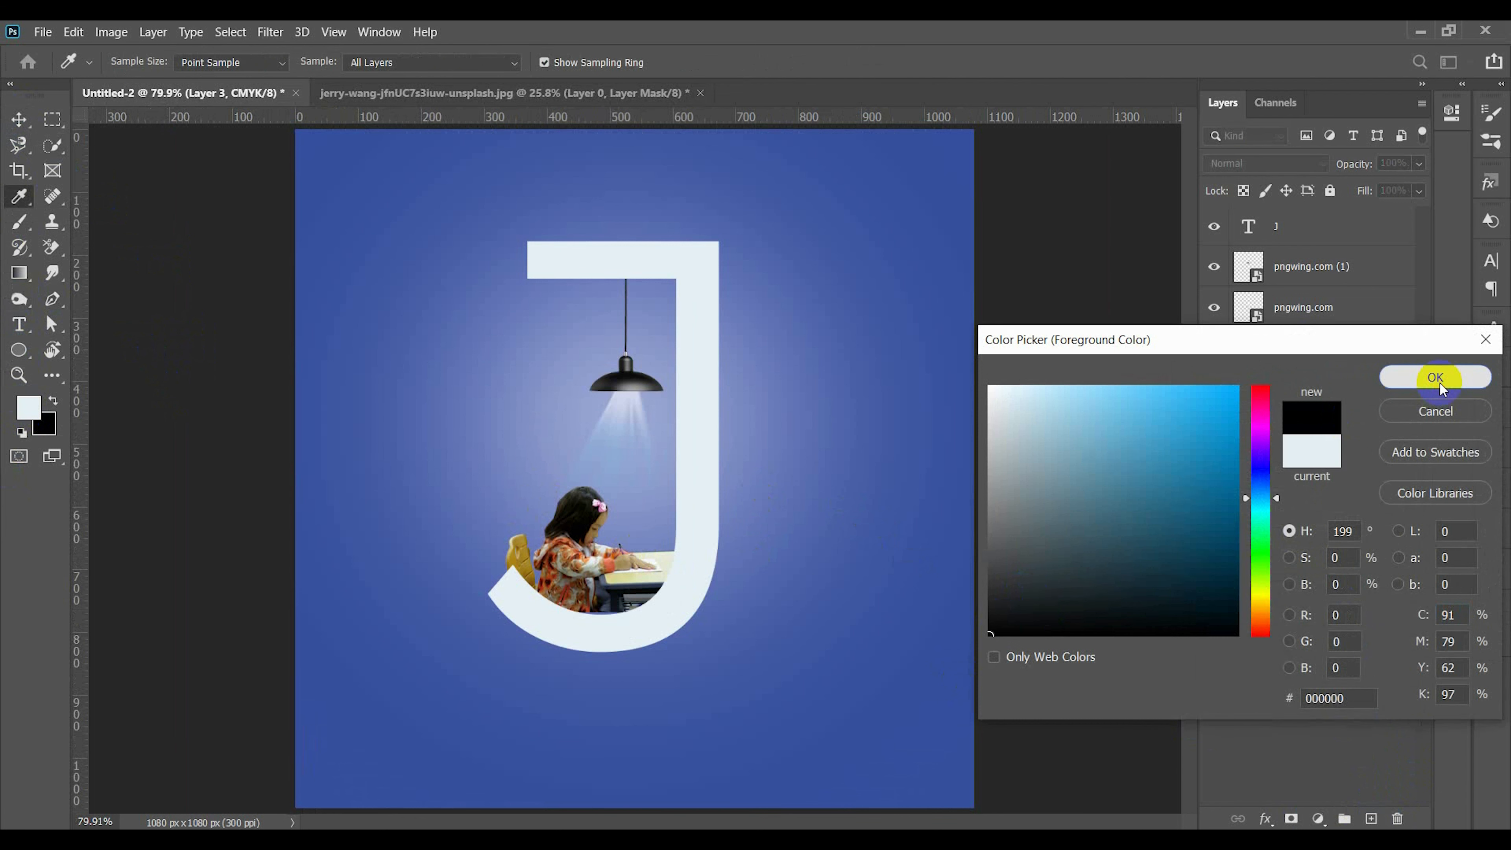
{"action": "right_click", "coordinate": [525, 600], "text": "shift"}
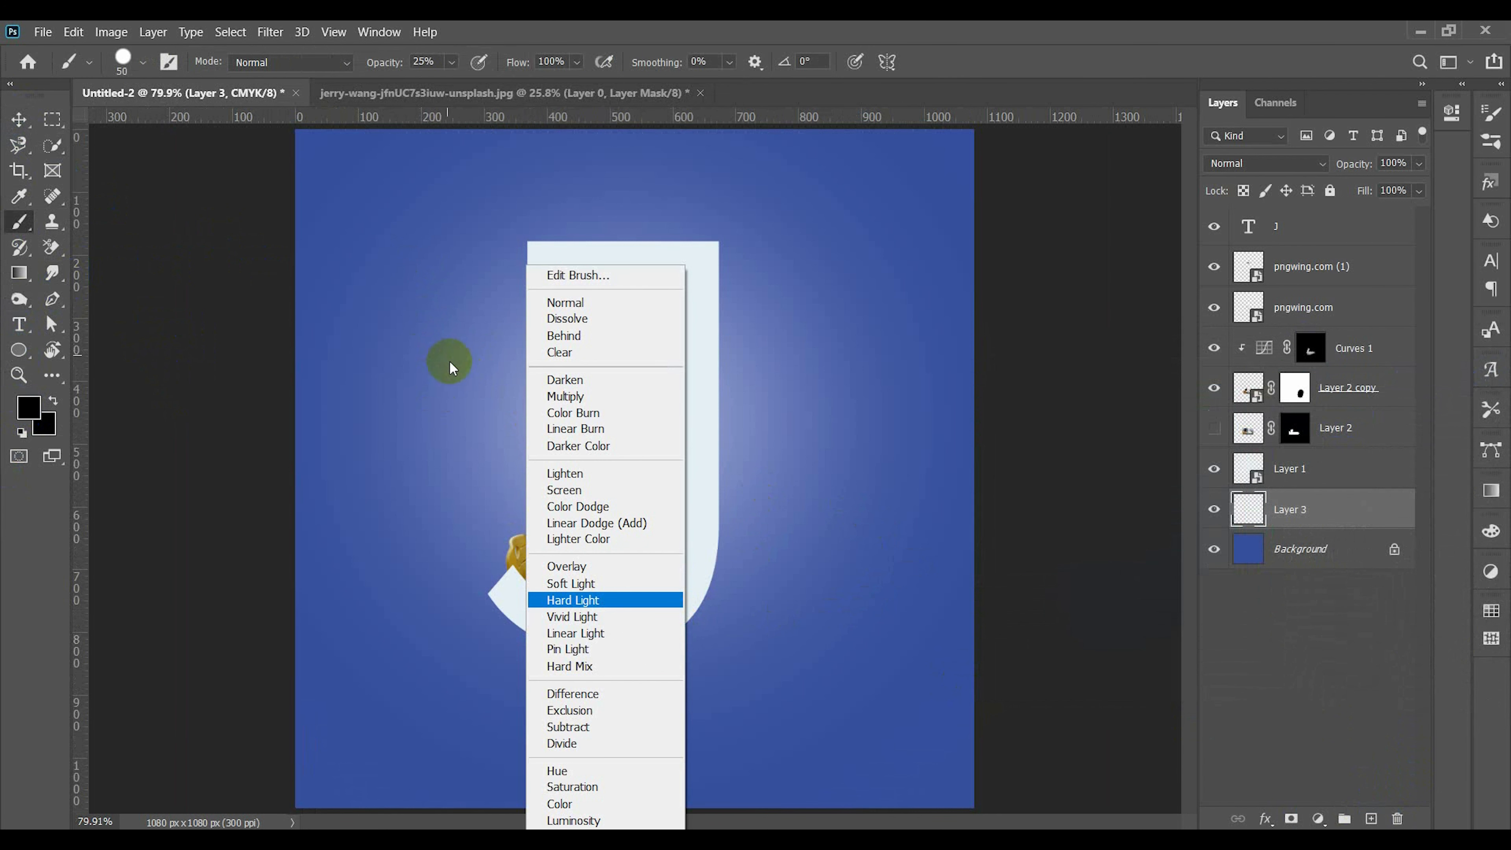
{"action": "left_click", "coordinate": [449, 366]}
{"action": "right_click", "coordinate": [552, 561], "text": "shift"}
{"action": "left_click", "coordinate": [1164, 474]}
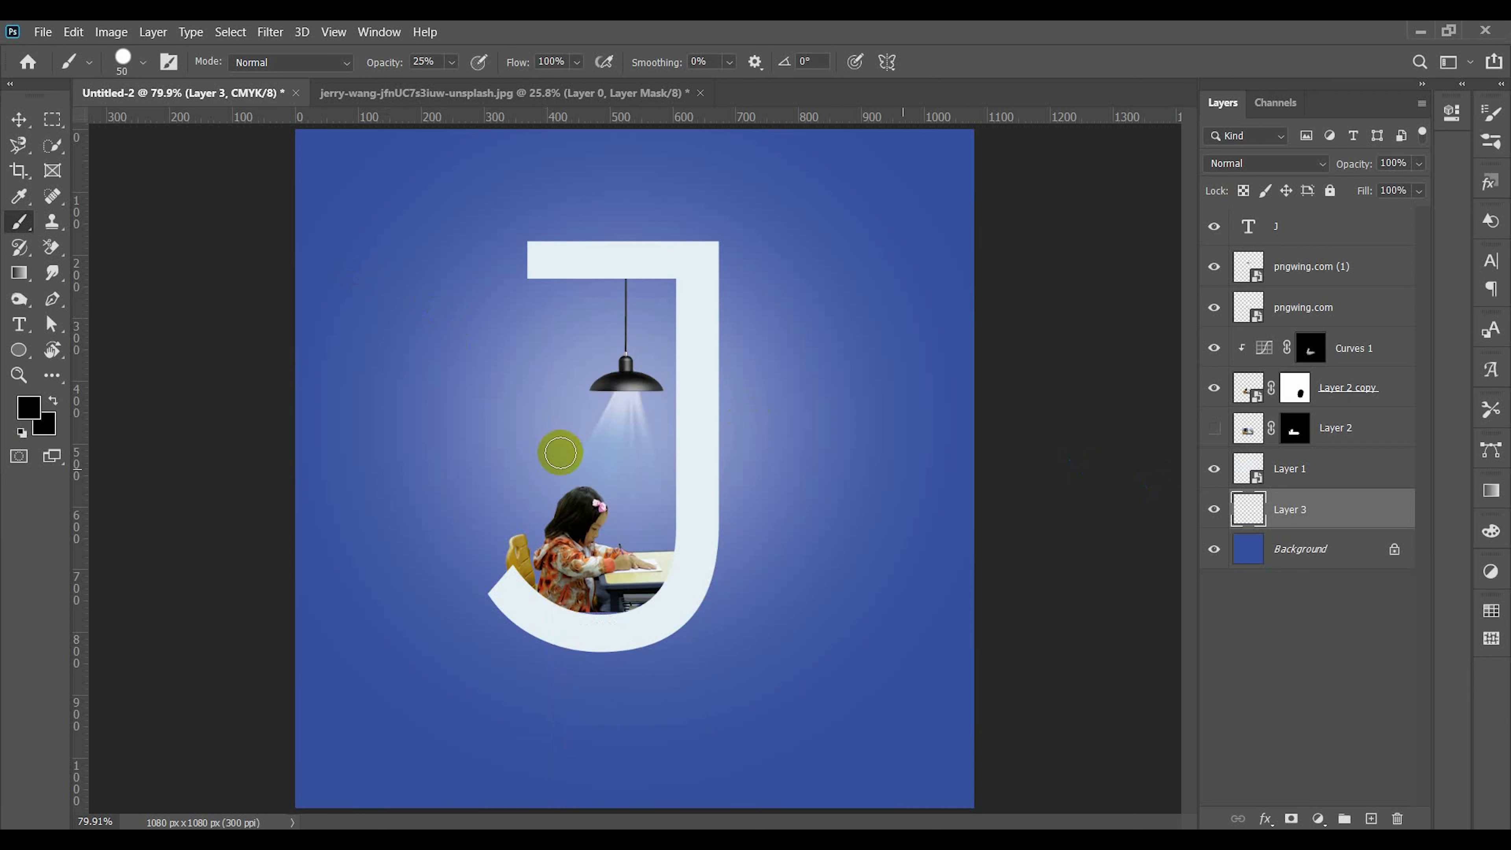
{"action": "right_click", "coordinate": [810, 576], "text": "shift"}
{"action": "left_click", "coordinate": [1285, 519]}
Choose the Soft Round brush and enlarge it to size 700.
{"action": "left_click", "coordinate": [123, 58]}
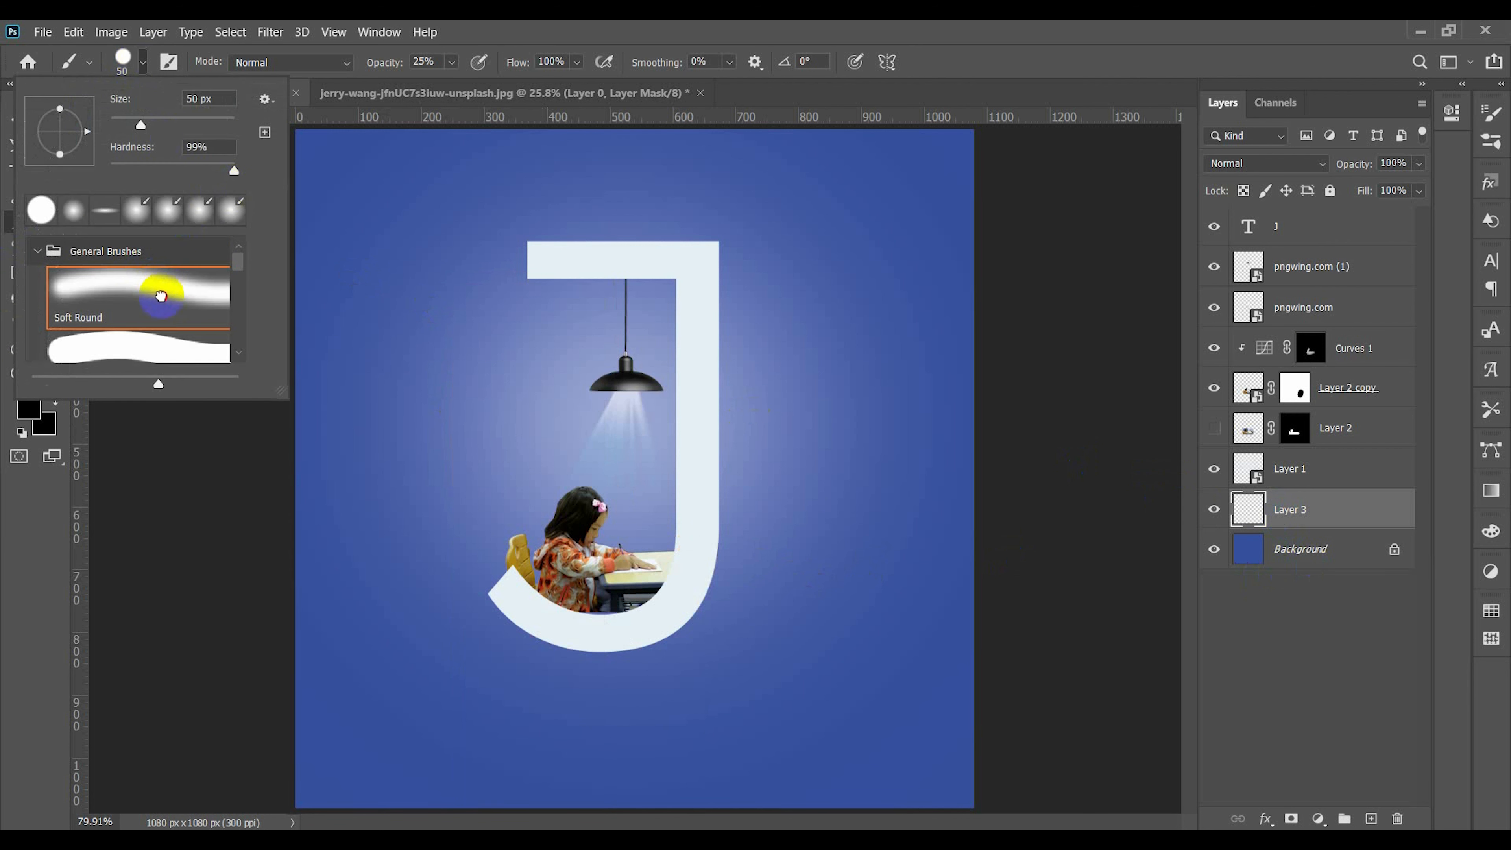
{"action": "left_click", "coordinate": [516, 641]}
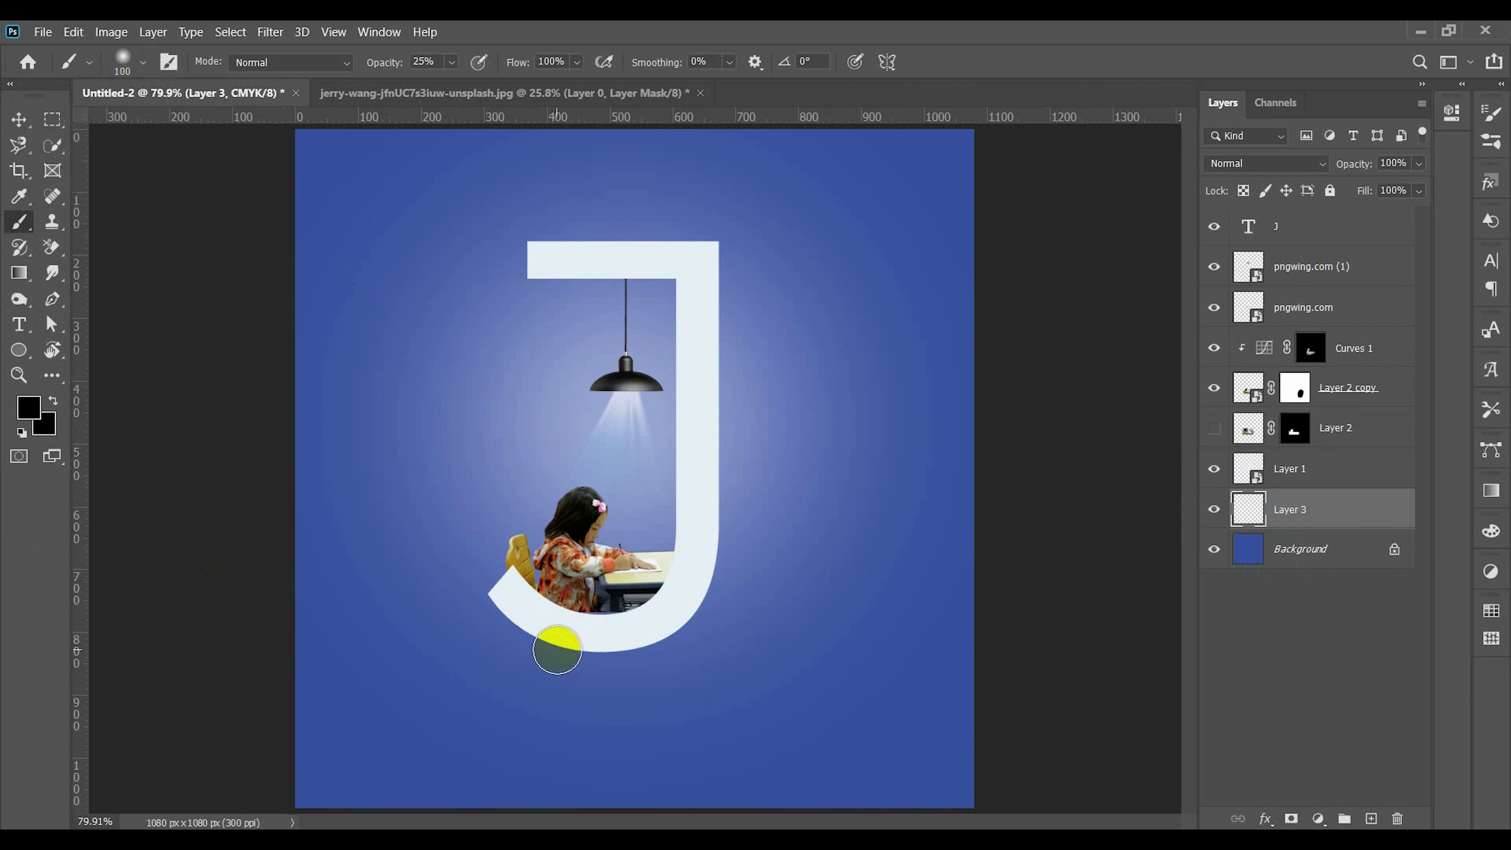
{"action": "key", "text": "bracketright"}
{"action": "key", "text": "bracketright"}
{"action": "key", "text": "bracketright"}
{"action": "key", "text": "bracketright"}
{"action": "key", "text": "bracketright"}
{"action": "key", "text": "bracketright"}
{"action": "key", "text": "bracketright"}
{"action": "key", "text": "bracketright"}
{"action": "key", "text": "bracketright"}
{"action": "key", "text": "bracketright"}
Undo a faint test dab, set the brush opacity to 100% and stamp one black dab on Layer 3 behind the girl.
{"action": "left_click", "coordinate": [614, 591]}
{"action": "key", "text": "ctrl+z"}
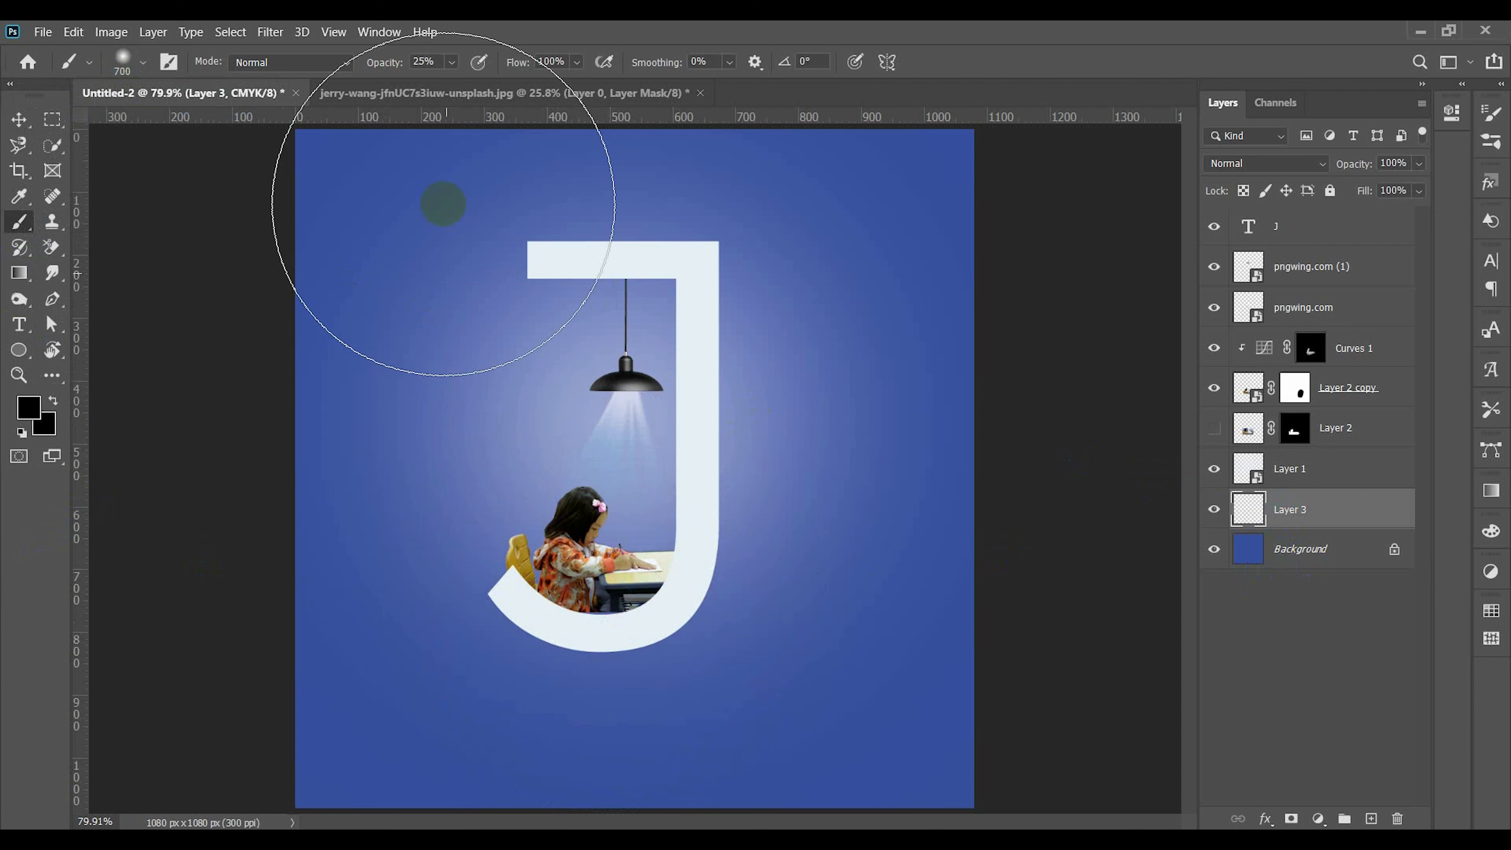
{"action": "key", "text": "0"}
{"action": "left_click", "coordinate": [589, 568]}
Flatten the black dab into a thin, wide shadow beneath the J, offset it to the right, and set its layer opacity to 78%.
{"action": "left_click", "coordinate": [19, 121]}
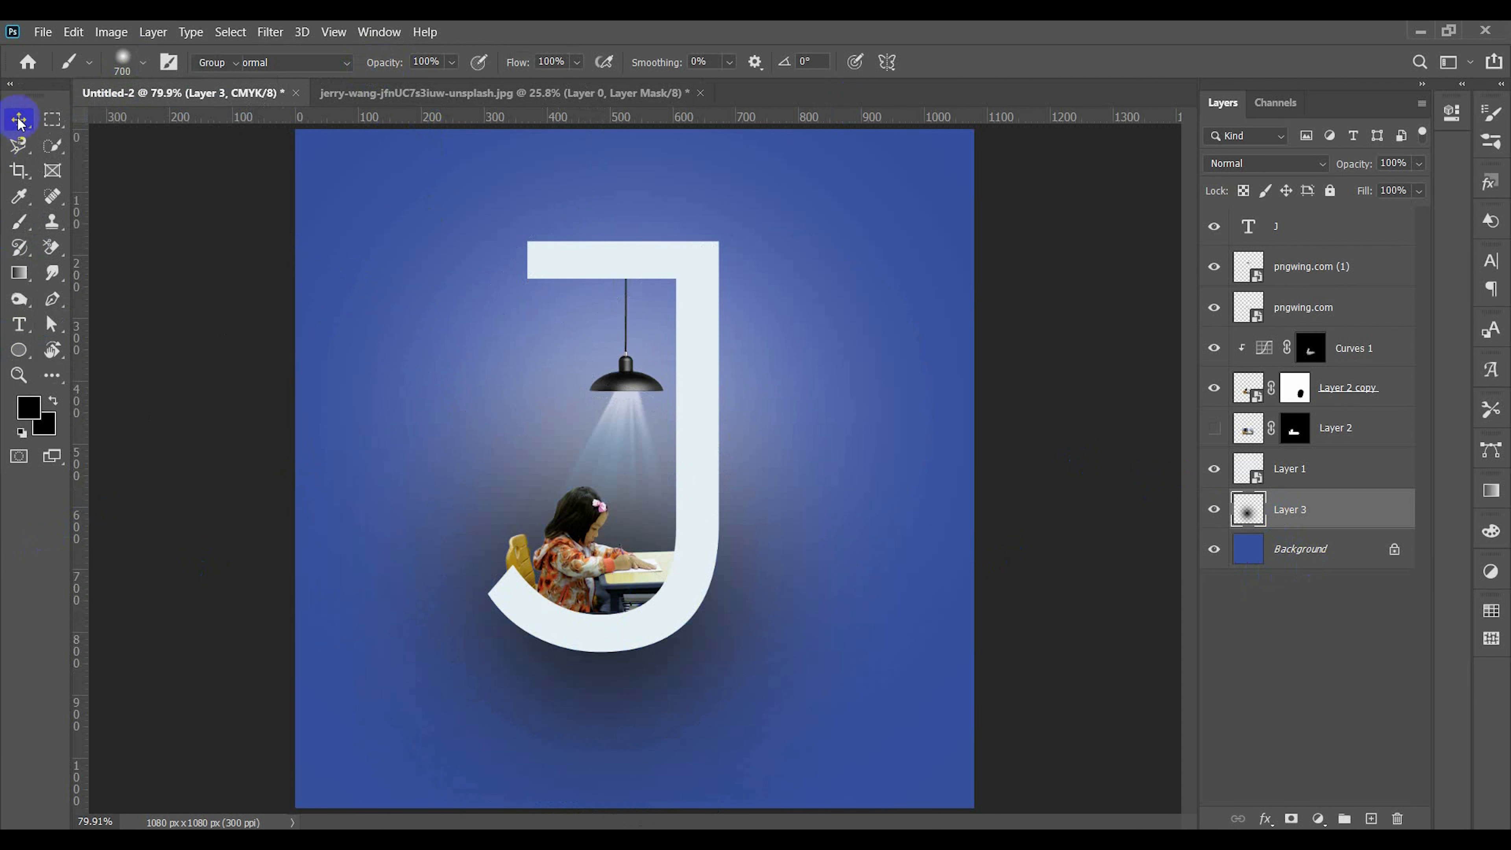
{"action": "key", "text": "ctrl+t"}
{"action": "left_click_drag", "start_coordinate": [631, 218], "coordinate": [733, 657]}
{"action": "key", "text": "Return"}
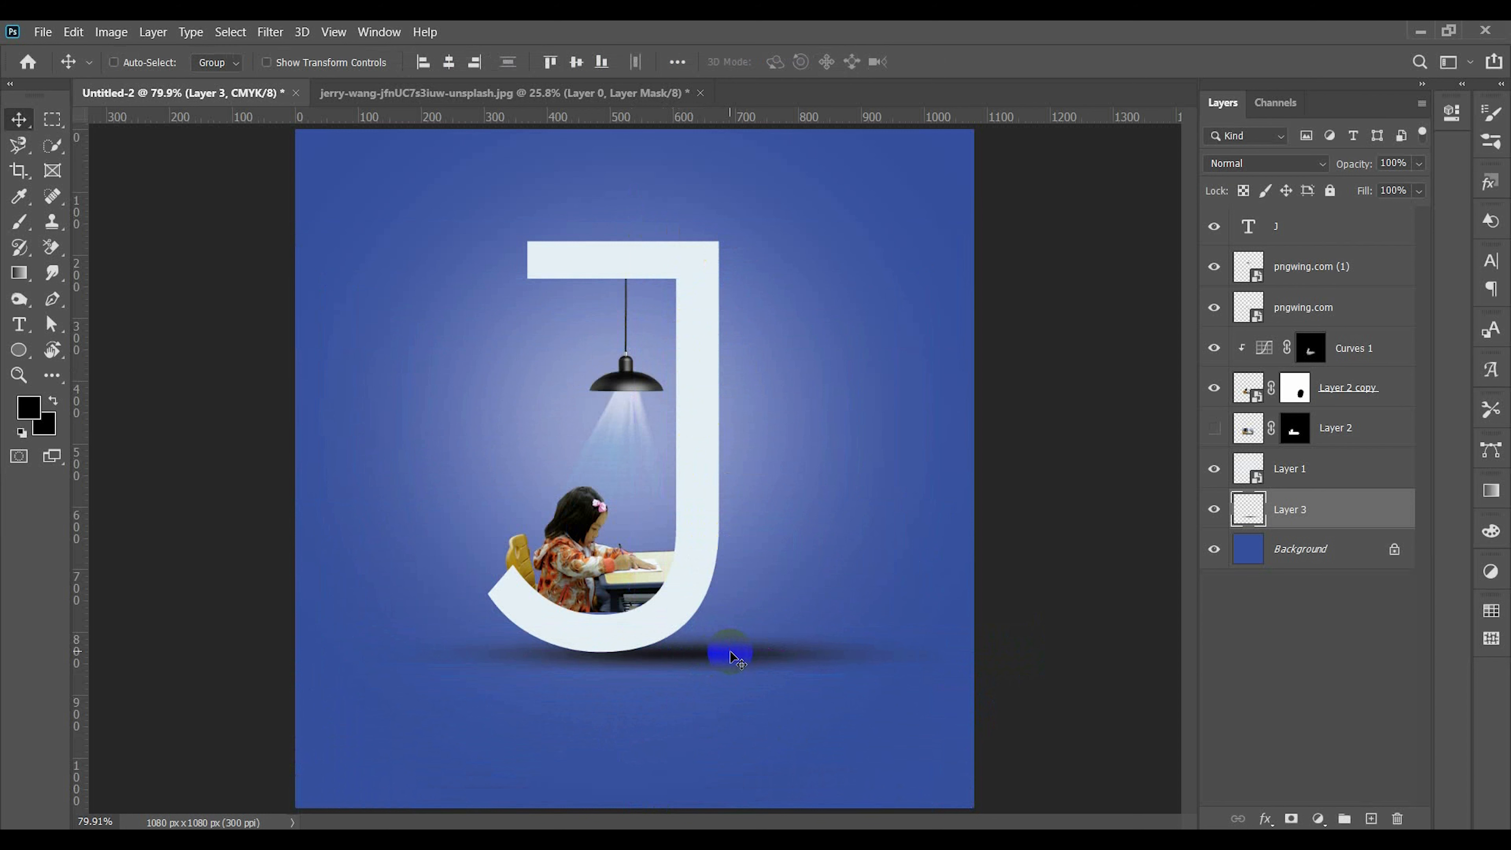
{"action": "left_click_drag", "start_coordinate": [1335, 174], "coordinate": [1327, 175]}
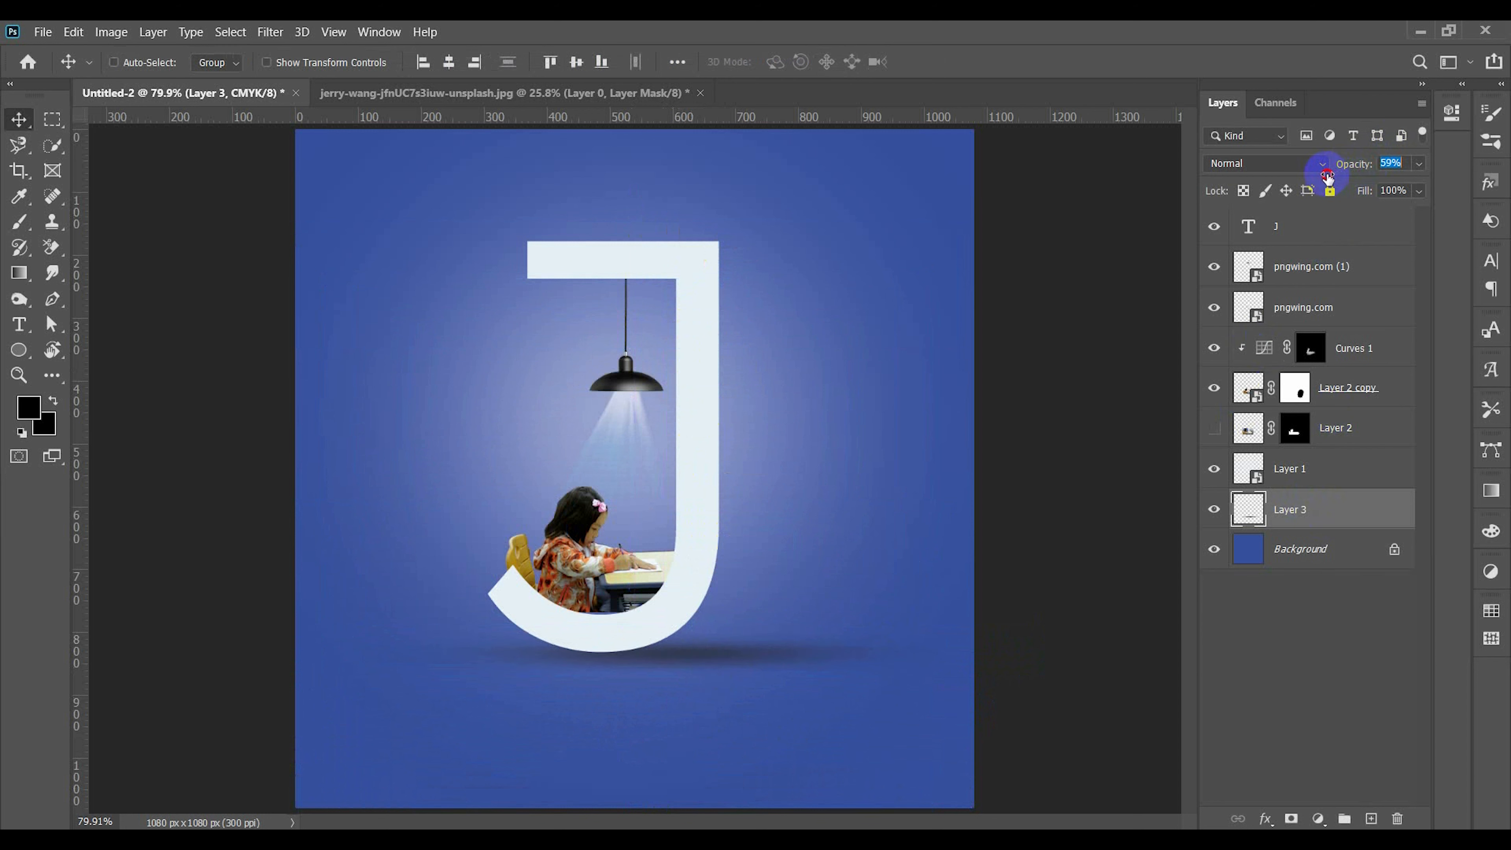
{"action": "left_click_drag", "start_coordinate": [702, 655], "coordinate": [733, 644]}
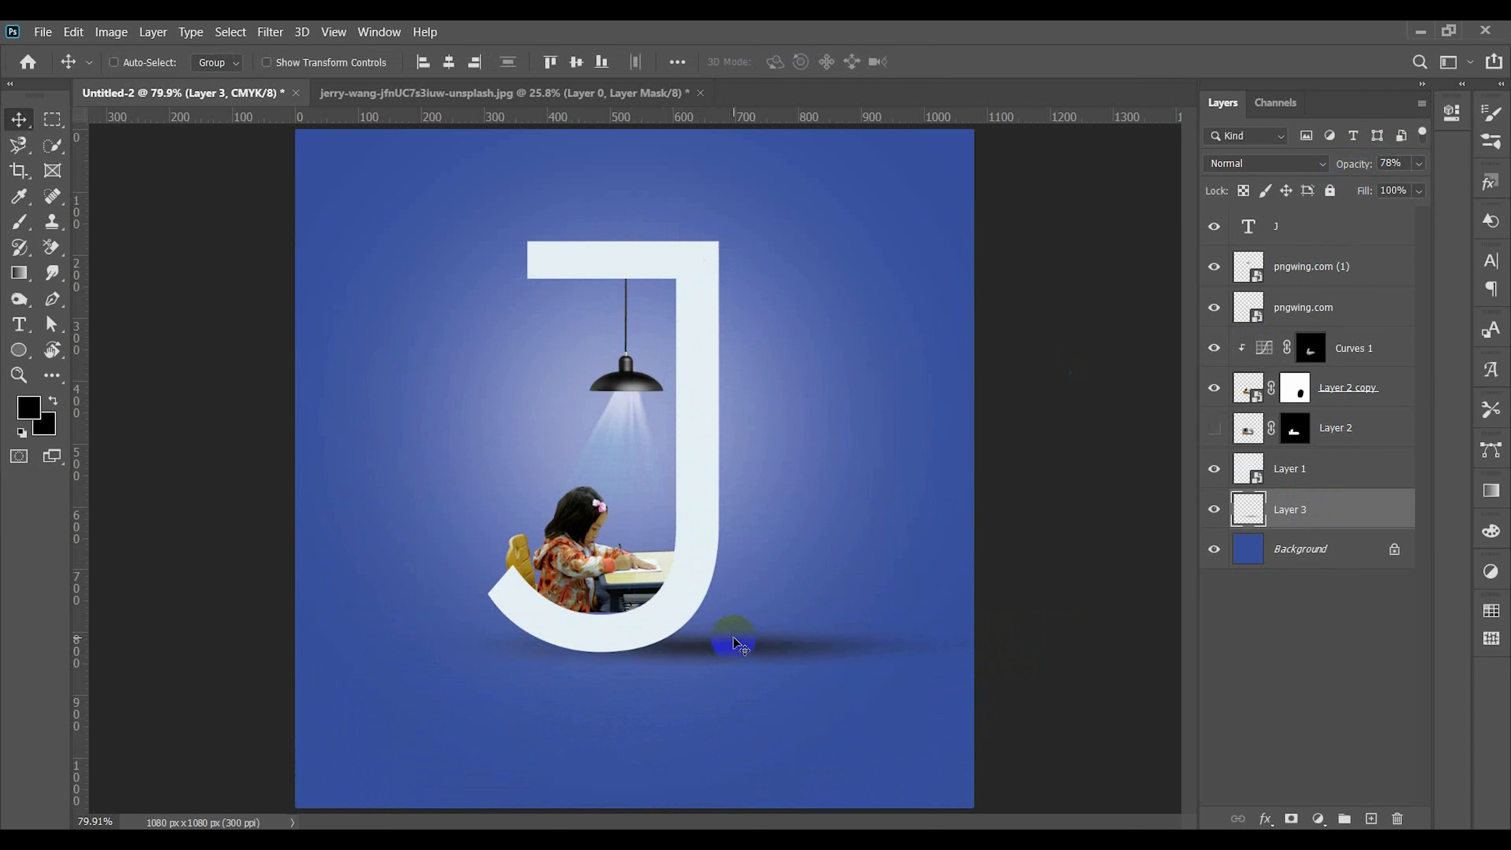
Add a new layer above the shadow layer and reduce the soft brush size to 175.
{"action": "scroll", "coordinate": [675, 670], "scroll_direction": "up", "scroll_amount": 3}
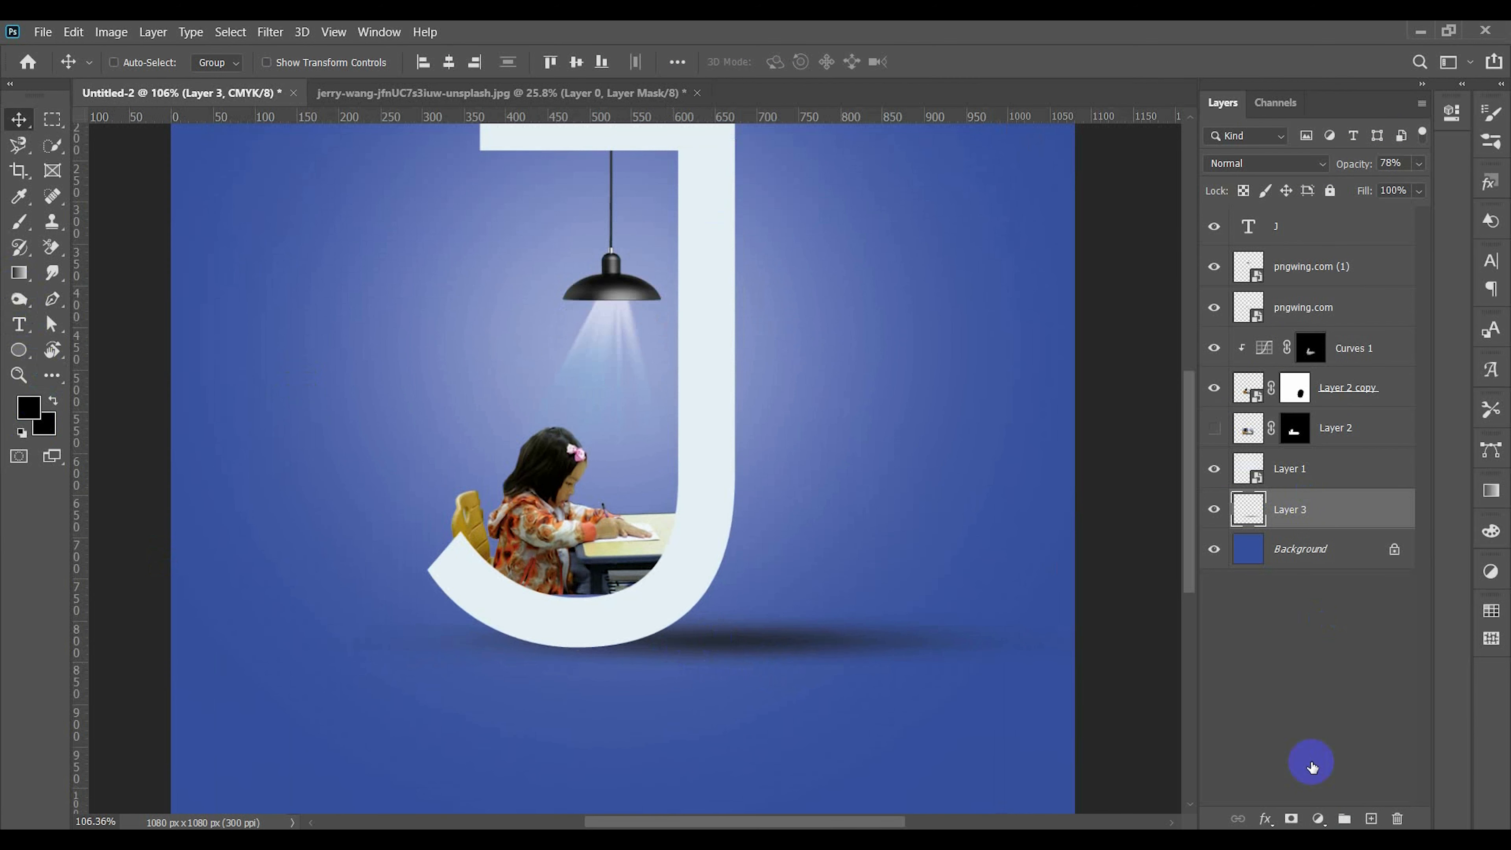
{"action": "left_click", "coordinate": [1371, 819]}
{"action": "left_click", "coordinate": [18, 222]}
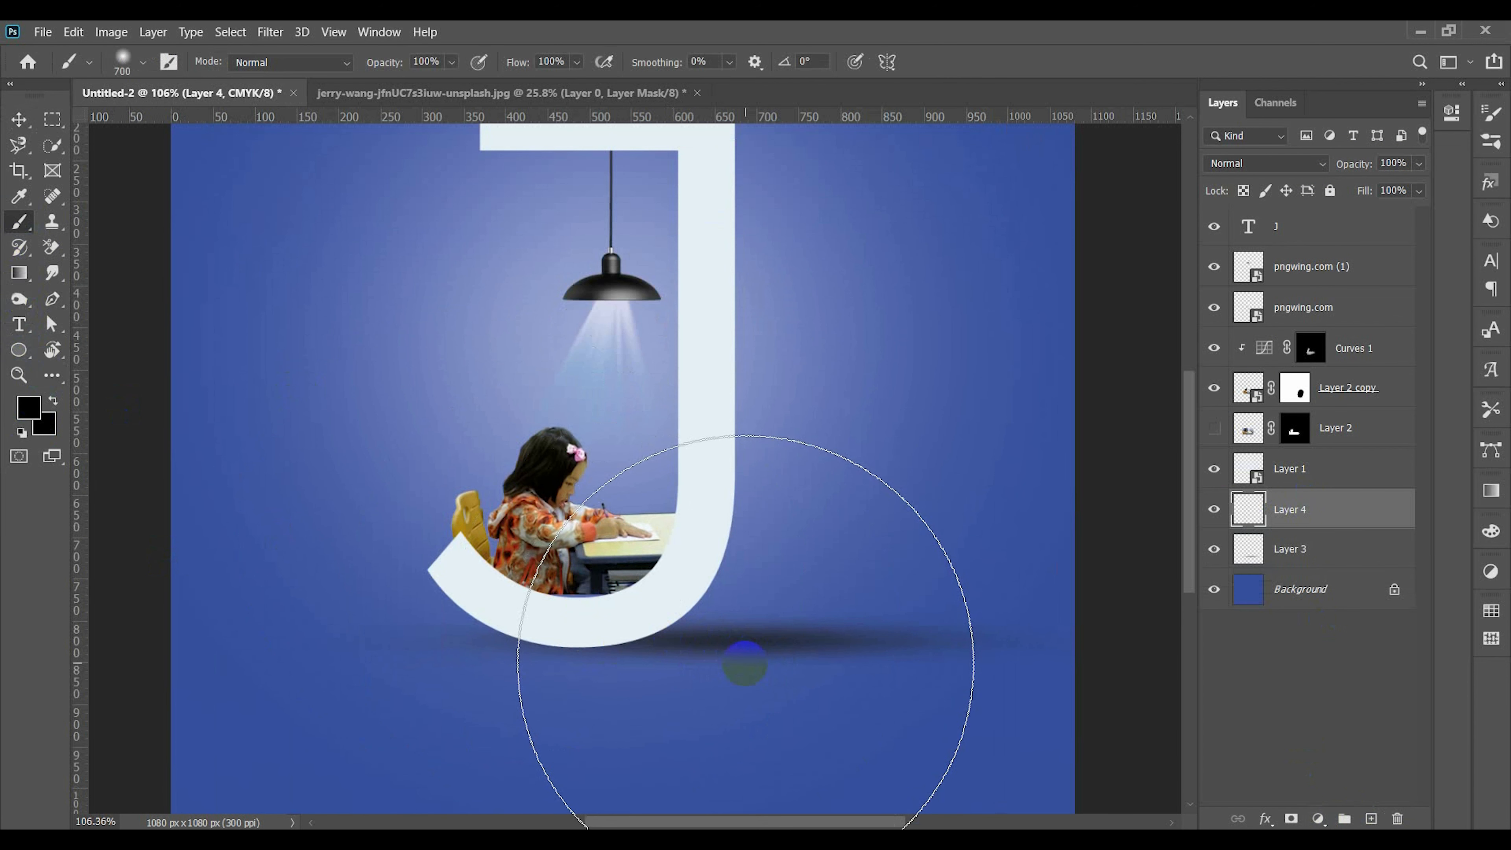
{"action": "key", "text": "bracketleft"}
{"action": "key", "text": "bracketleft"}
{"action": "key", "text": "bracketleft"}
{"action": "key", "text": "bracketleft"}
{"action": "key", "text": "bracketleft"}
{"action": "key", "text": "bracketleft"}
{"action": "key", "text": "bracketleft"}
{"action": "key", "text": "bracketleft"}
{"action": "key", "text": "bracketleft"}
{"action": "key", "text": "bracketleft"}
{"action": "key", "text": "bracketleft"}
Try a black stroke below the shadow, undo it and delete the empty new layer.
{"action": "left_click_drag", "start_coordinate": [820, 703], "coordinate": [617, 703]}
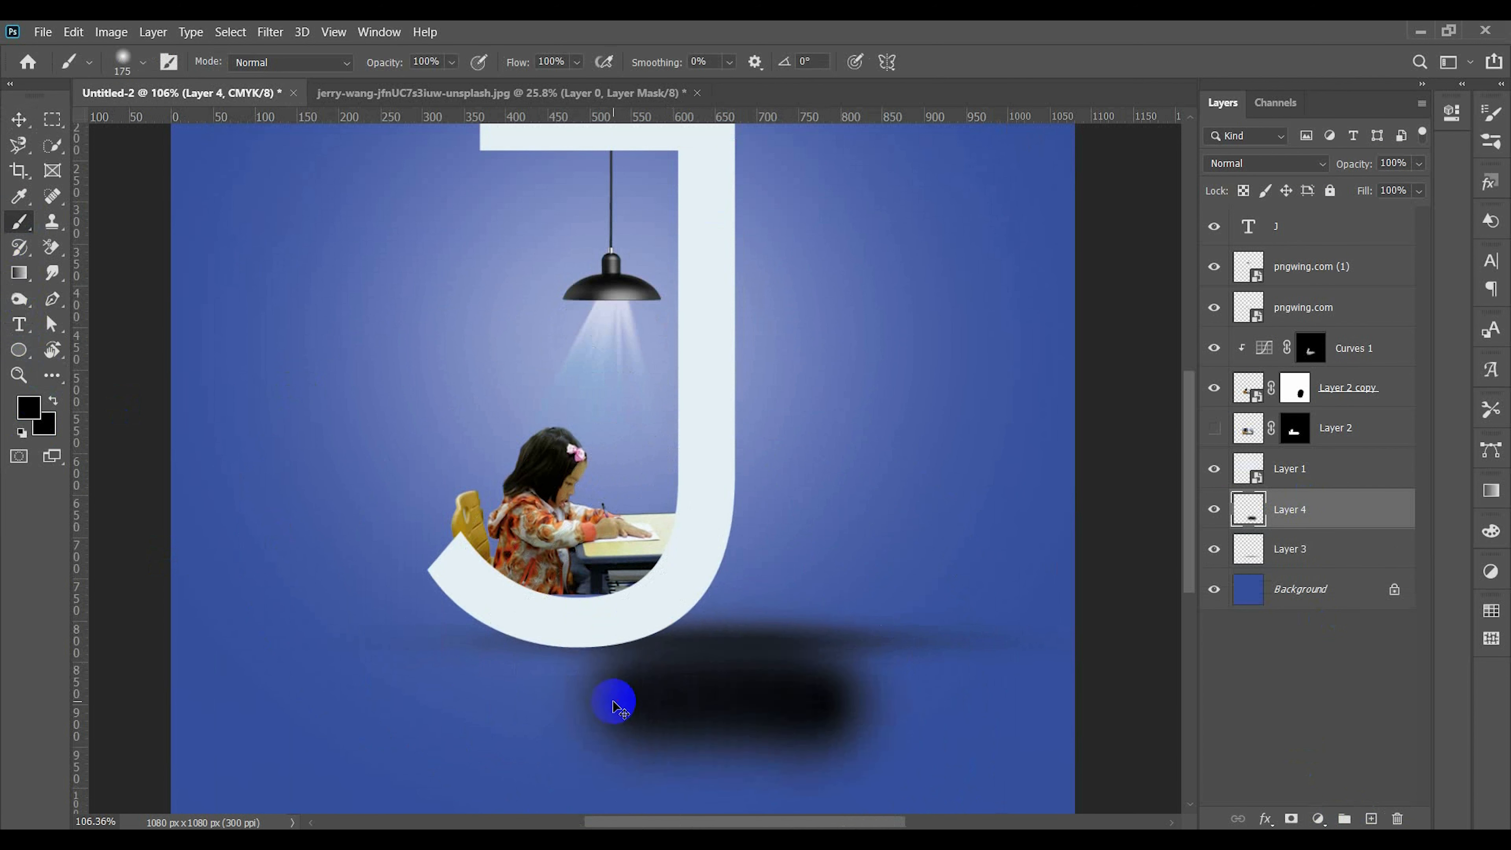
{"action": "key", "text": "ctrl+z"}
{"action": "left_click", "coordinate": [1212, 509]}
{"action": "left_click", "coordinate": [1212, 509]}
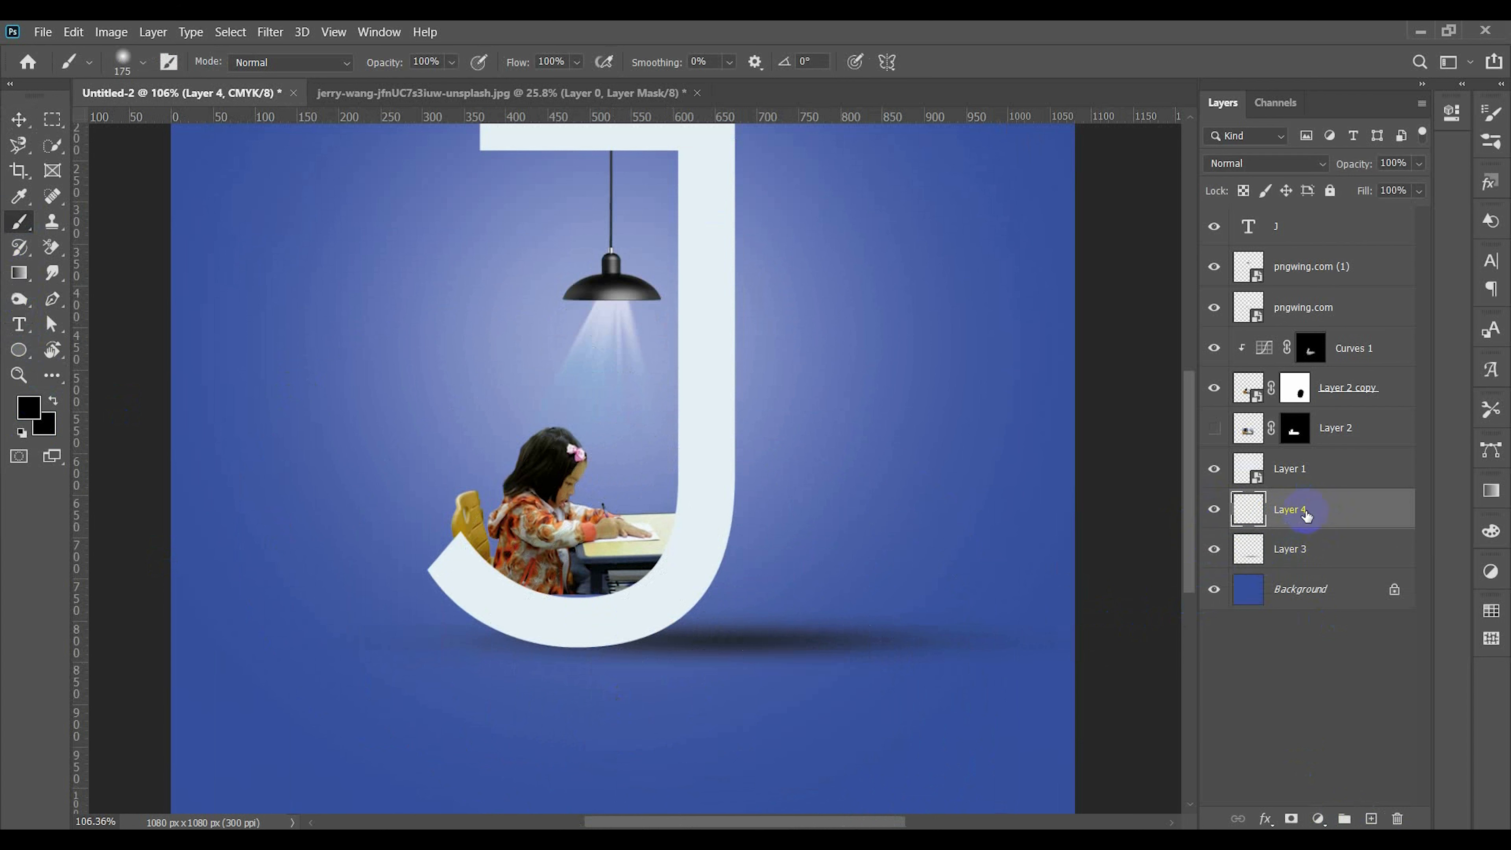
{"action": "key", "text": "Delete"}
Add a layer mask to Layer 3 and soften the shadow's lower edge with a black brush at 24% opacity.
{"action": "left_click", "coordinate": [1289, 820]}
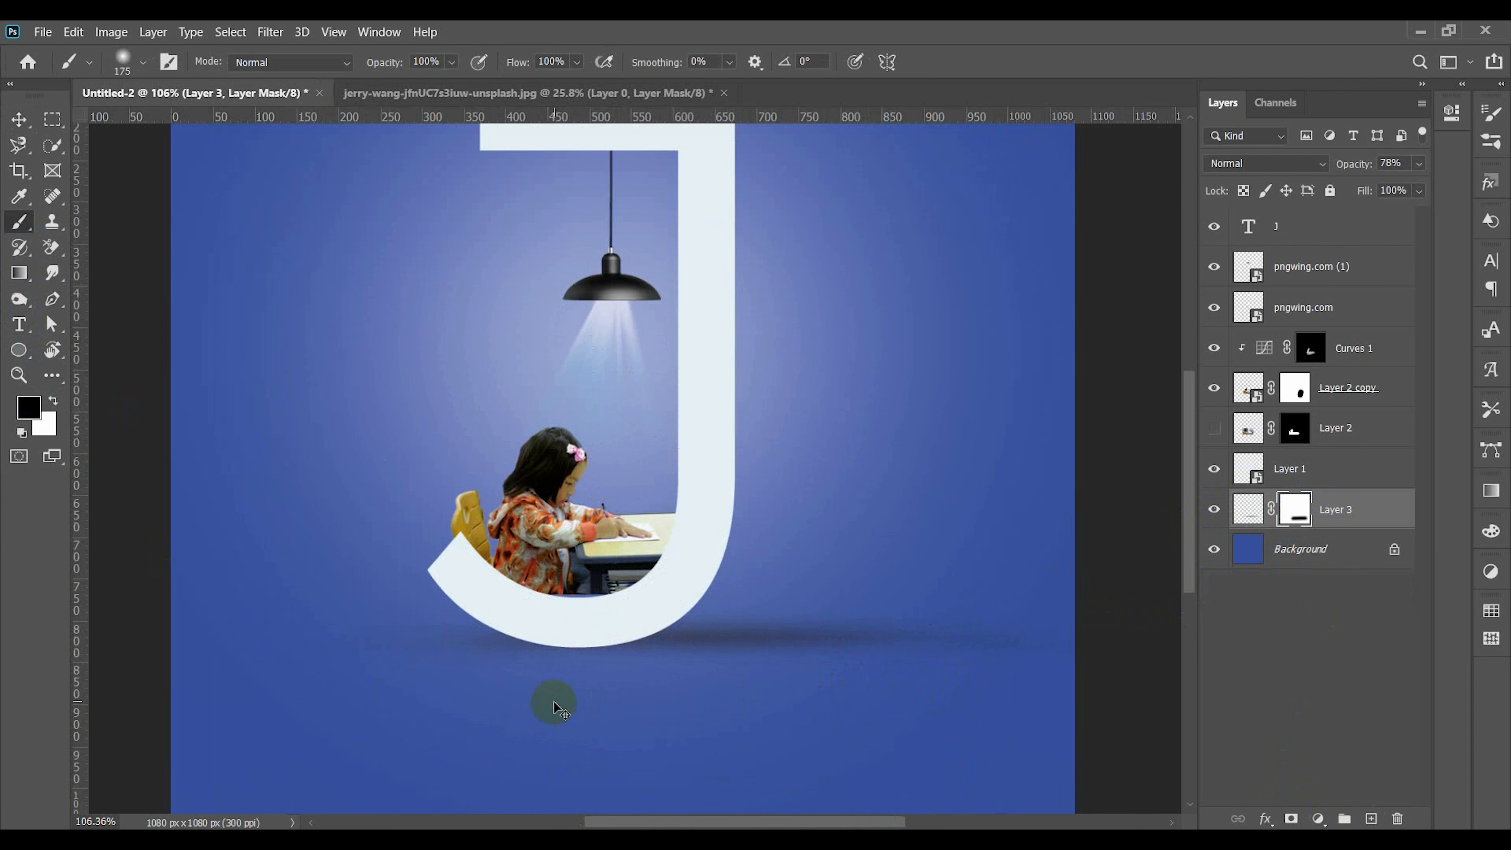
{"action": "left_click", "coordinate": [141, 68]}
{"action": "left_click", "coordinate": [141, 67]}
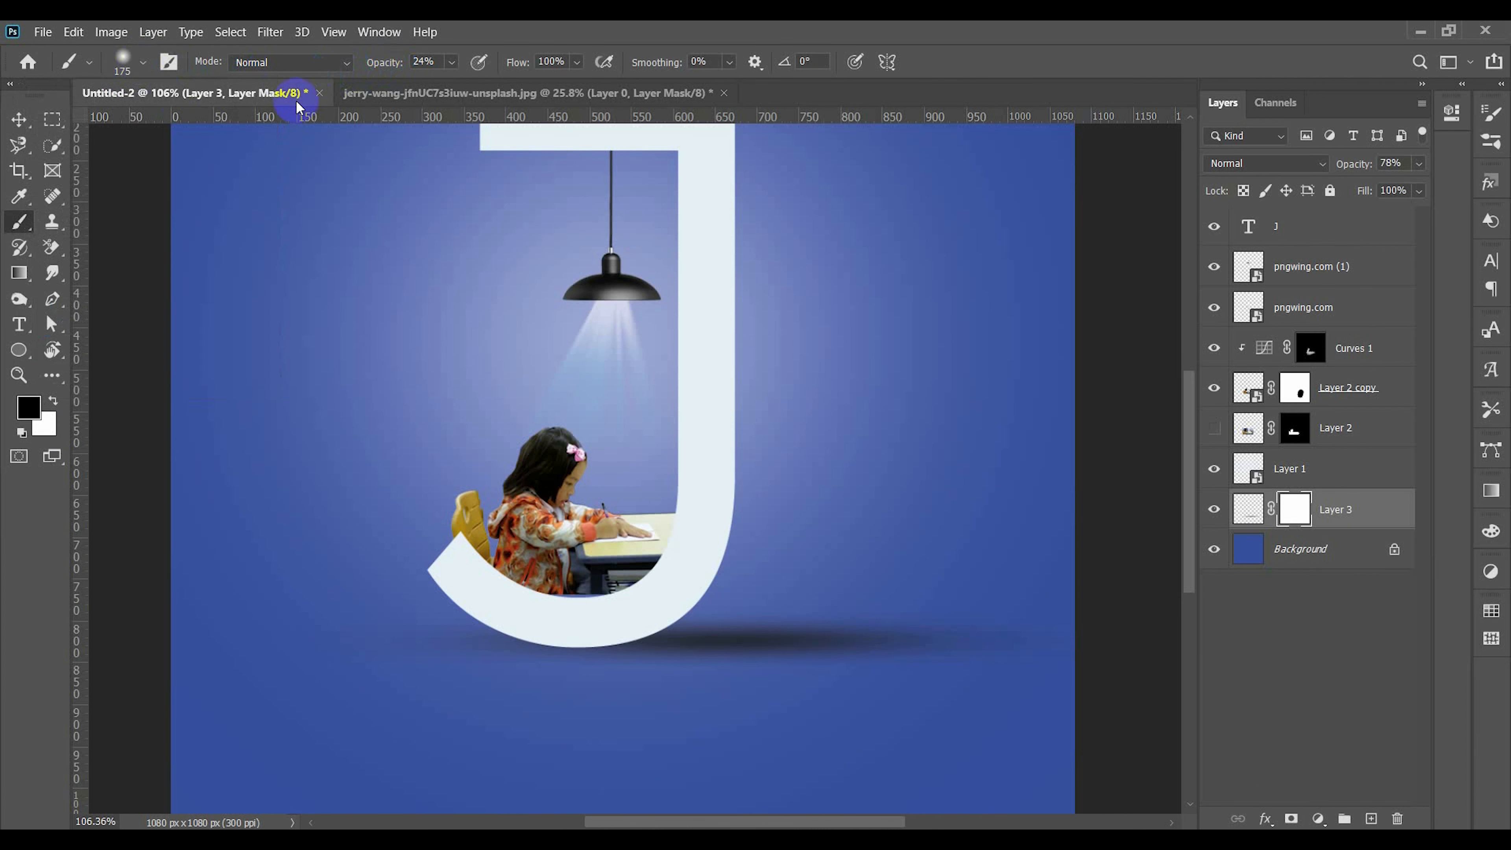
{"action": "mouse_move", "coordinate": [748, 643]}
{"action": "left_mouse_down"}
{"action": "mouse_move", "coordinate": [947, 709]}
{"action": "mouse_move", "coordinate": [709, 714]}
{"action": "mouse_move", "coordinate": [881, 737]}
{"action": "mouse_move", "coordinate": [736, 711]}
{"action": "mouse_move", "coordinate": [989, 711]}
{"action": "left_mouse_up"}
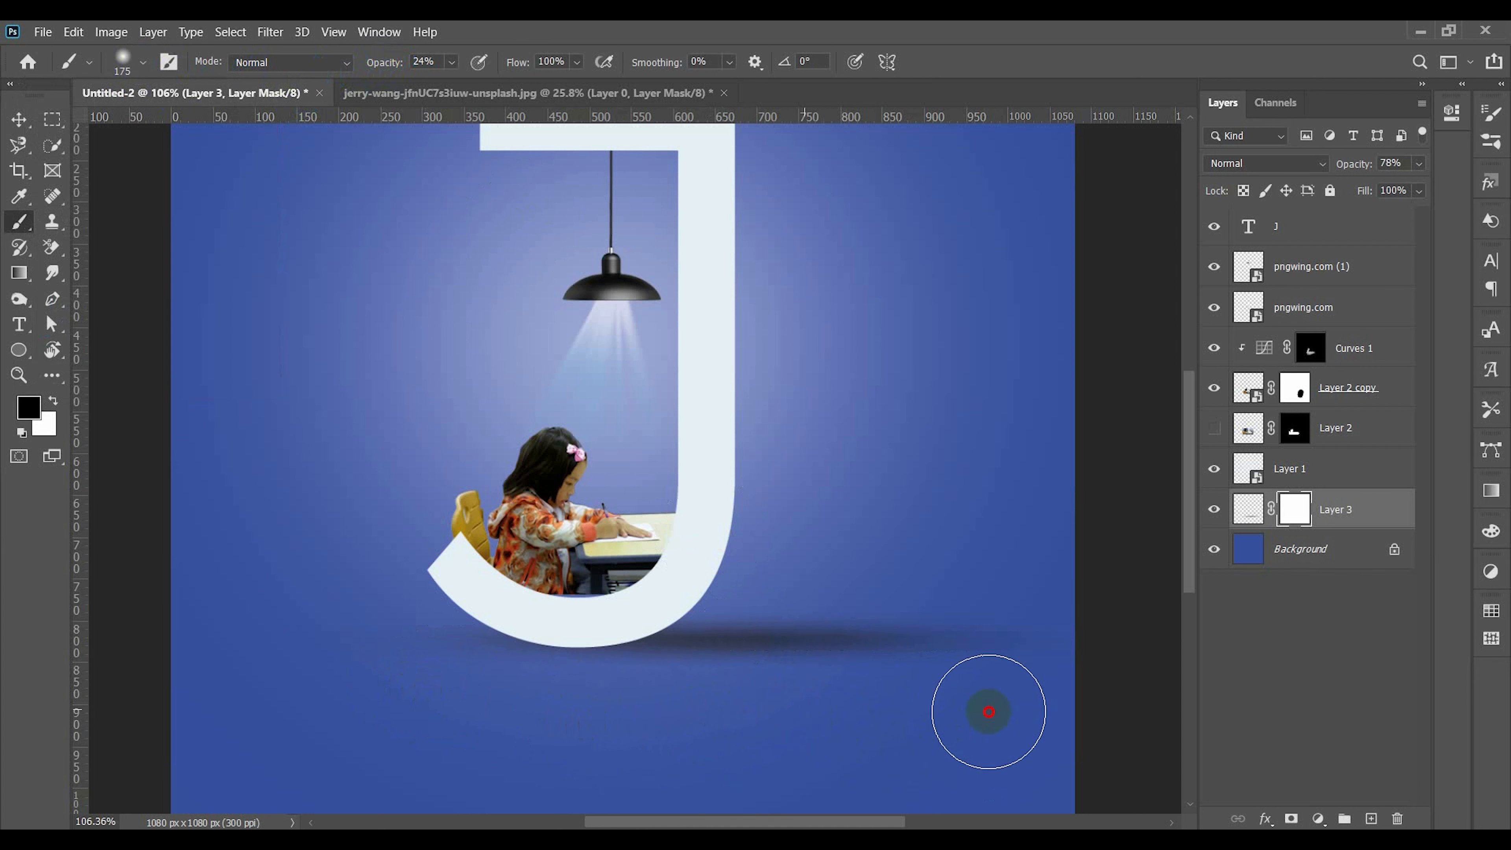
{"action": "left_click", "coordinate": [19, 120]}
{"action": "key", "text": "ctrl+0"}
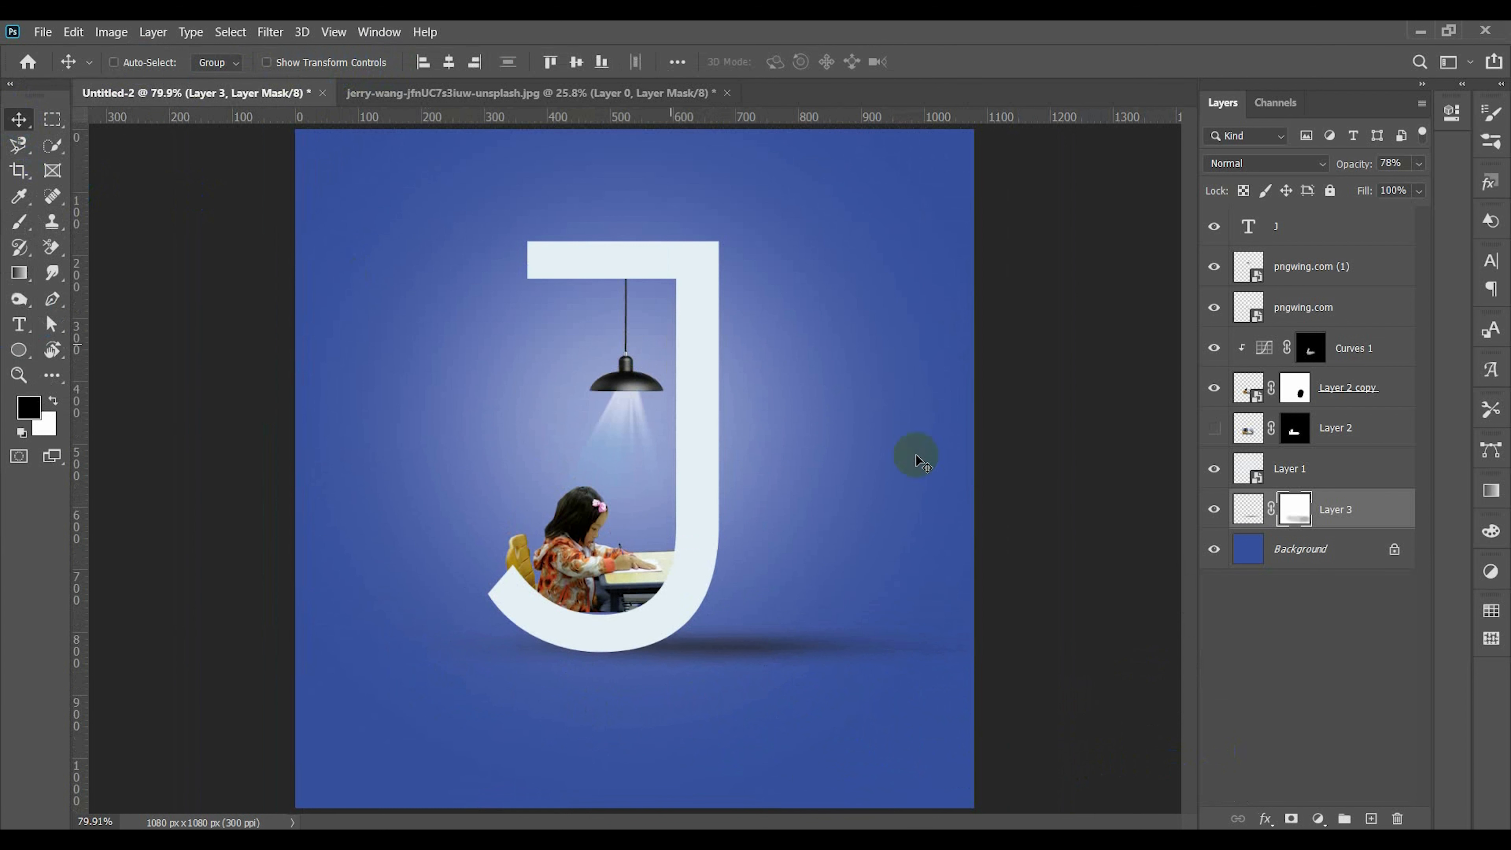
{"action": "left_click", "coordinate": [25, 317]}
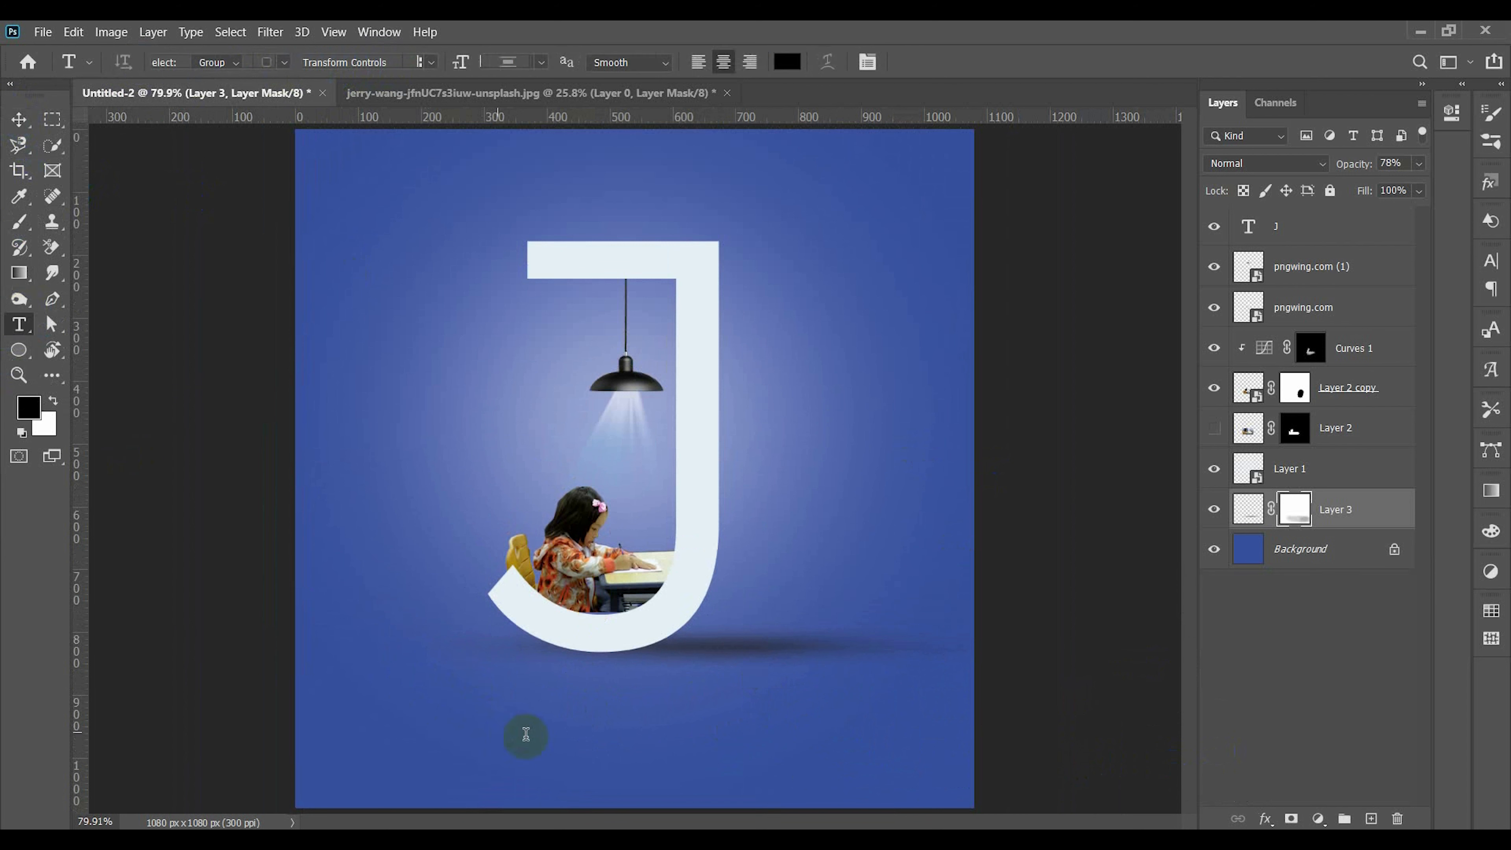
{"action": "left_click", "coordinate": [516, 702]}
{"action": "left_click", "coordinate": [19, 120]}
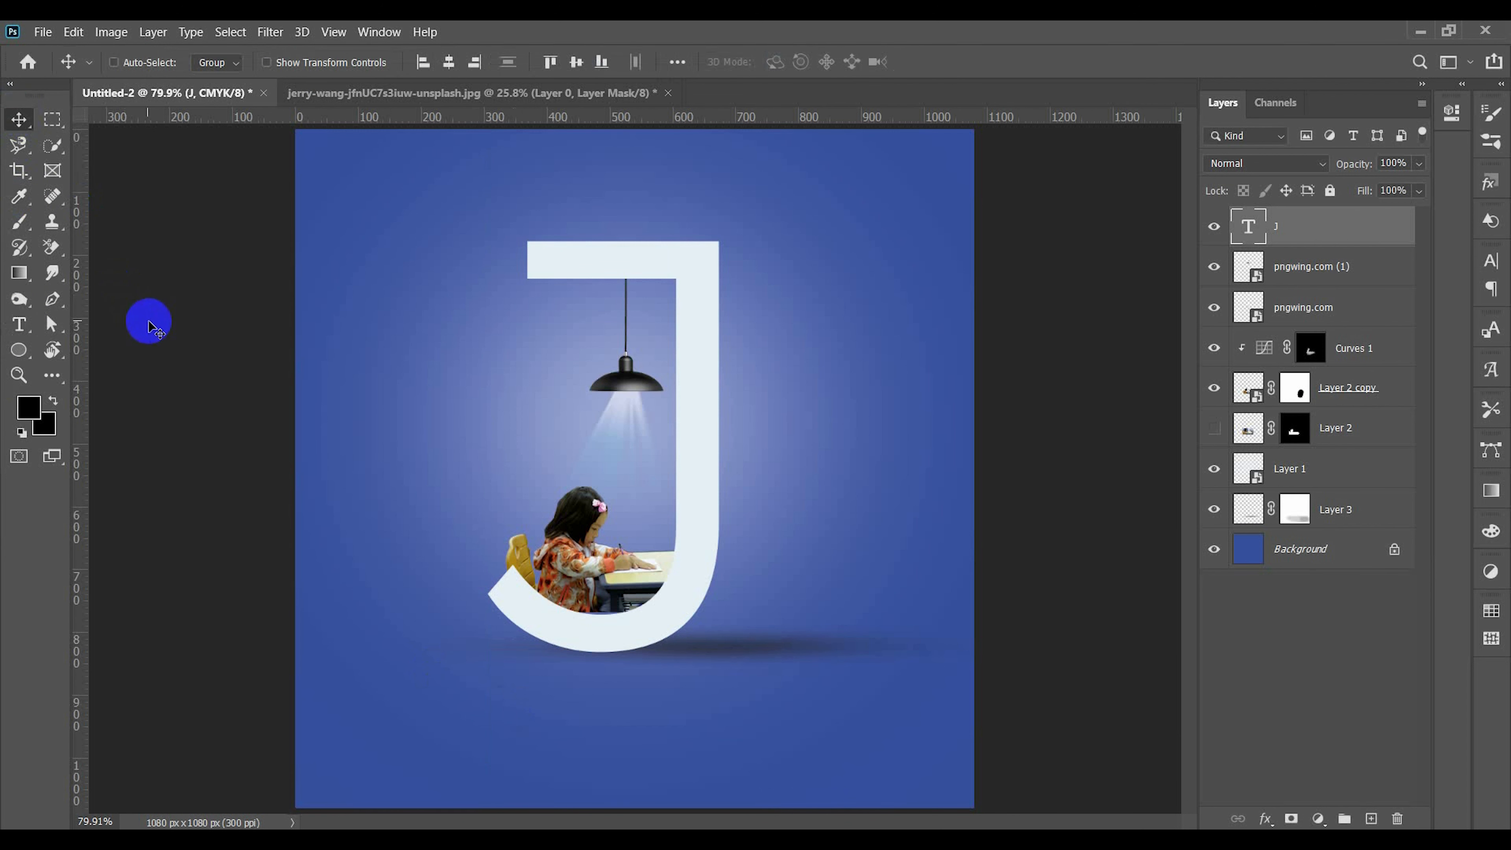
{"action": "left_click", "coordinate": [1215, 226]}
{"action": "left_click", "coordinate": [1215, 226]}
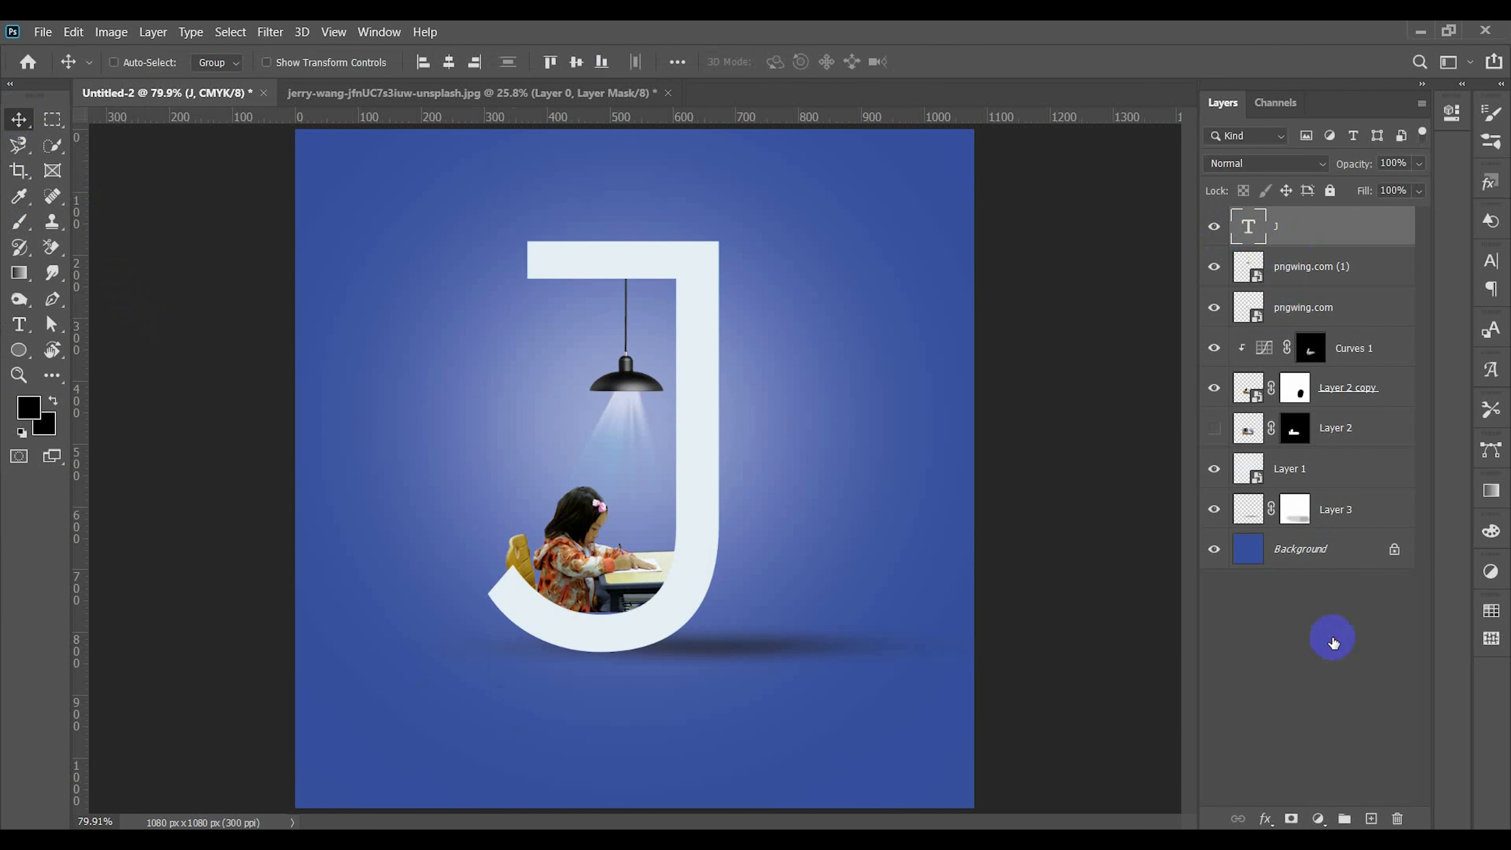
{"action": "left_click", "coordinate": [255, 302]}
{"action": "left_click", "coordinate": [1307, 640]}
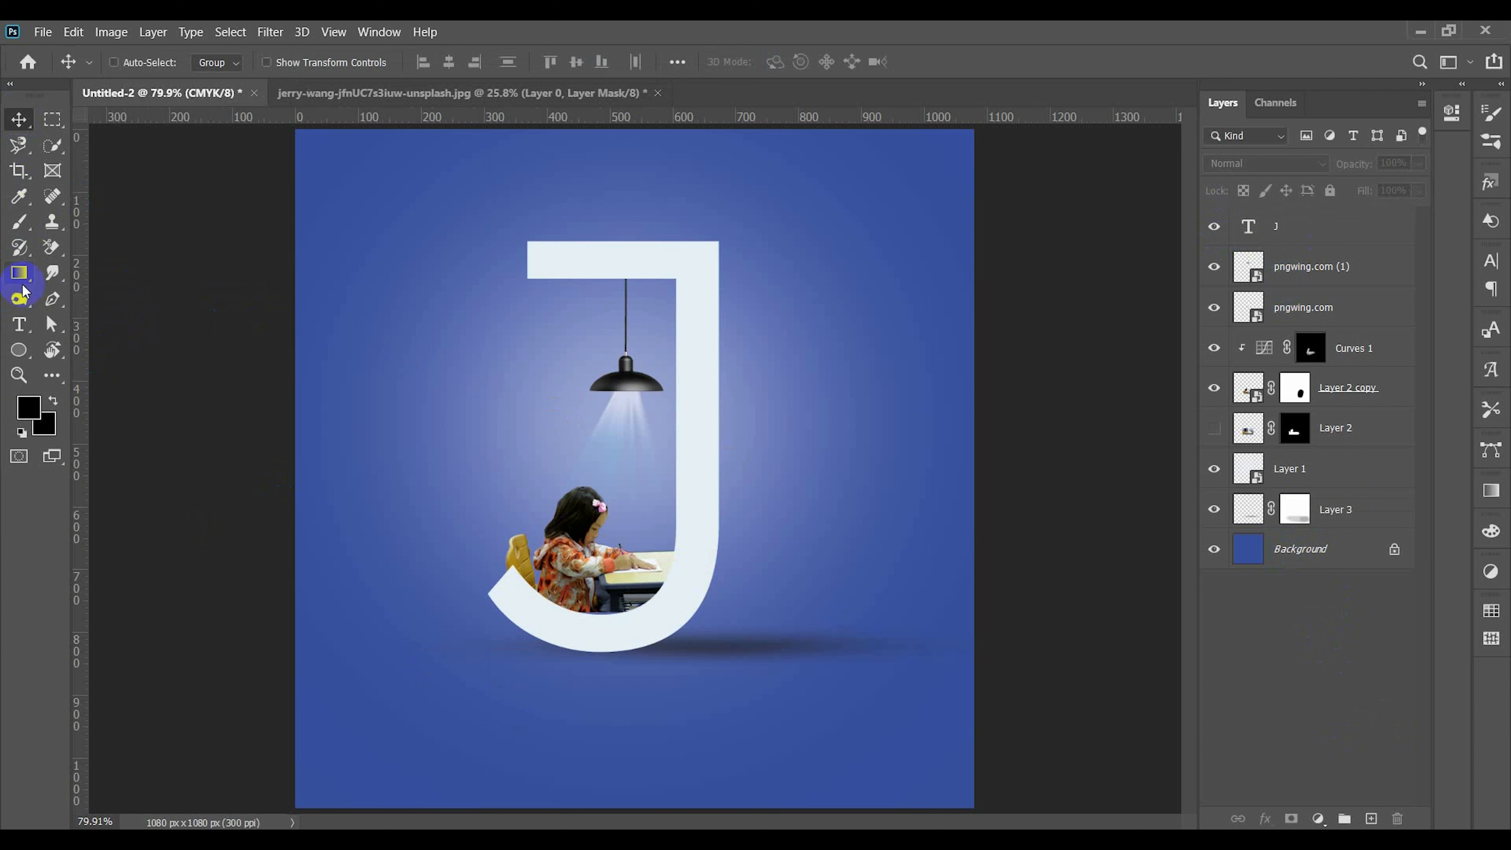
{"action": "key", "text": "t"}
{"action": "left_click", "coordinate": [542, 734]}
{"action": "left_click", "coordinate": [18, 119]}
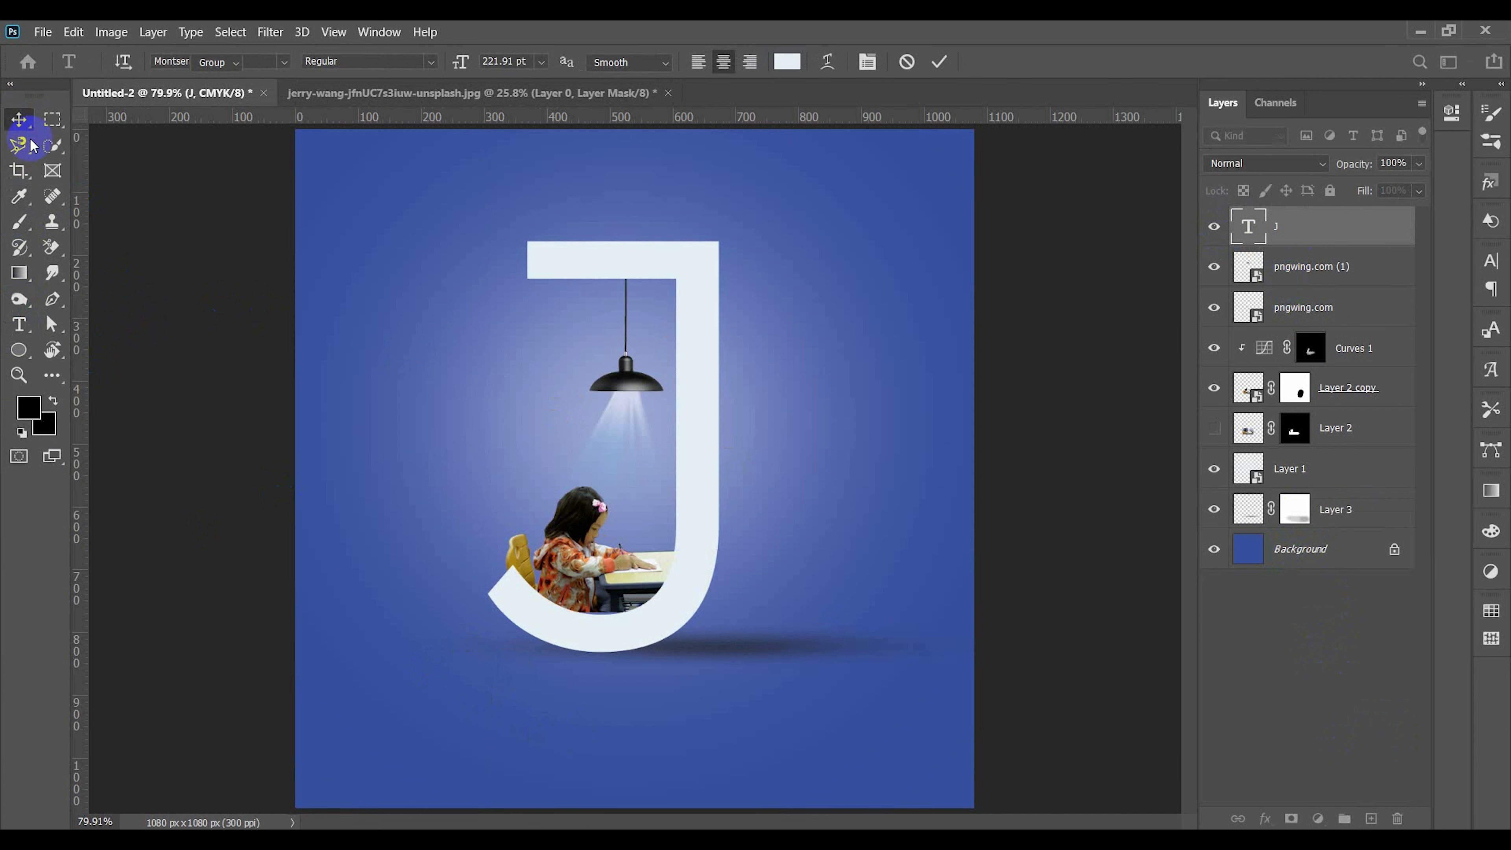
Convert the J text layer to a smart object and toggle its visibility off and on to check it.
{"action": "right_click", "coordinate": [1297, 241]}
{"action": "left_click", "coordinate": [1123, 265]}
{"action": "left_click", "coordinate": [1214, 231]}
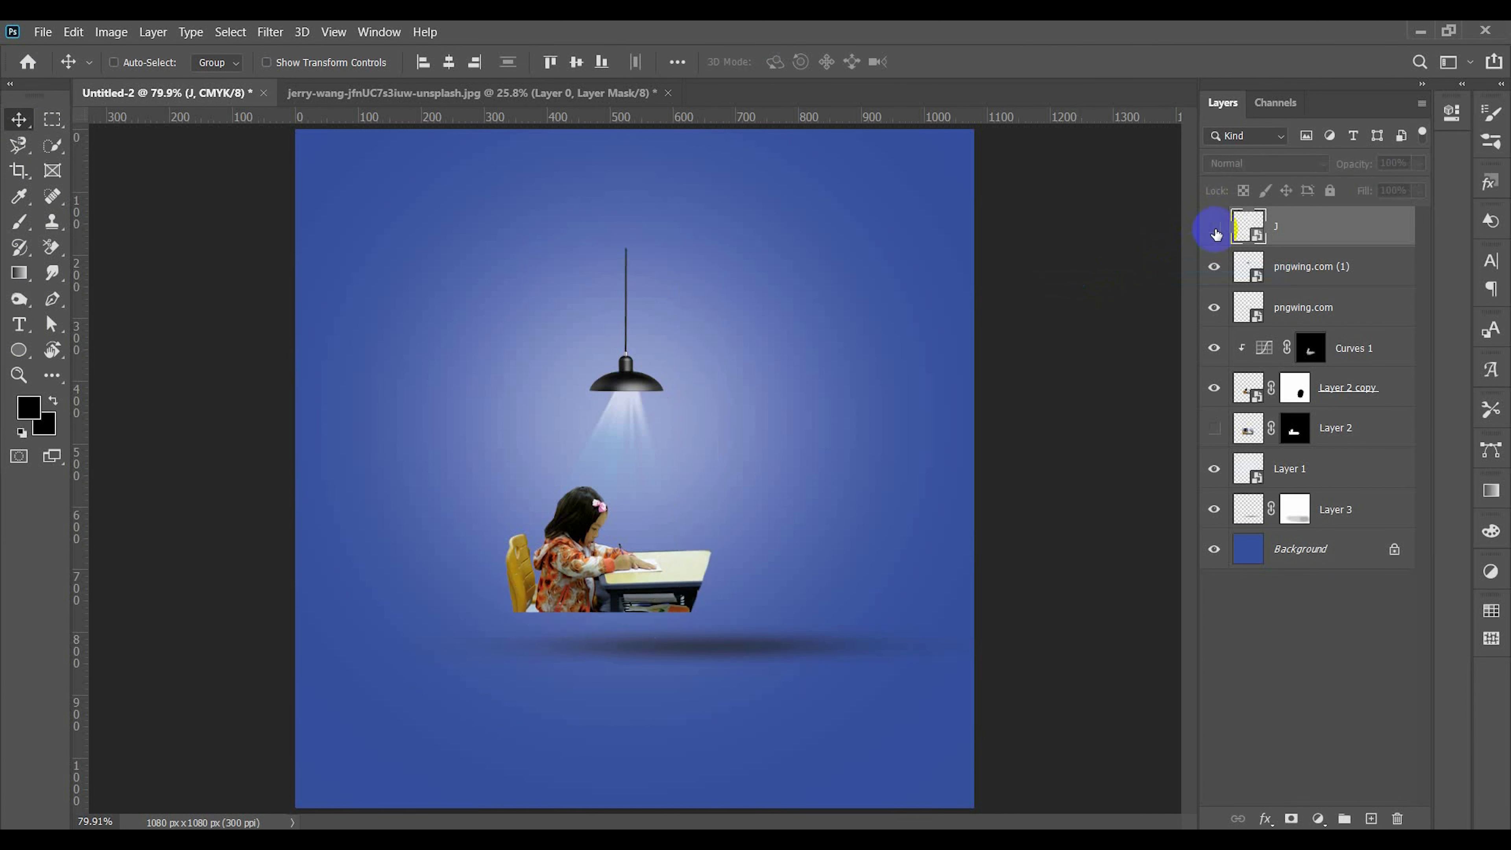
{"action": "left_click", "coordinate": [1214, 231]}
Nudge the J smart object up slightly so it sits better above its ground shadow.
{"action": "scroll", "coordinate": [719, 641], "scroll_direction": "up", "scroll_amount": 3}
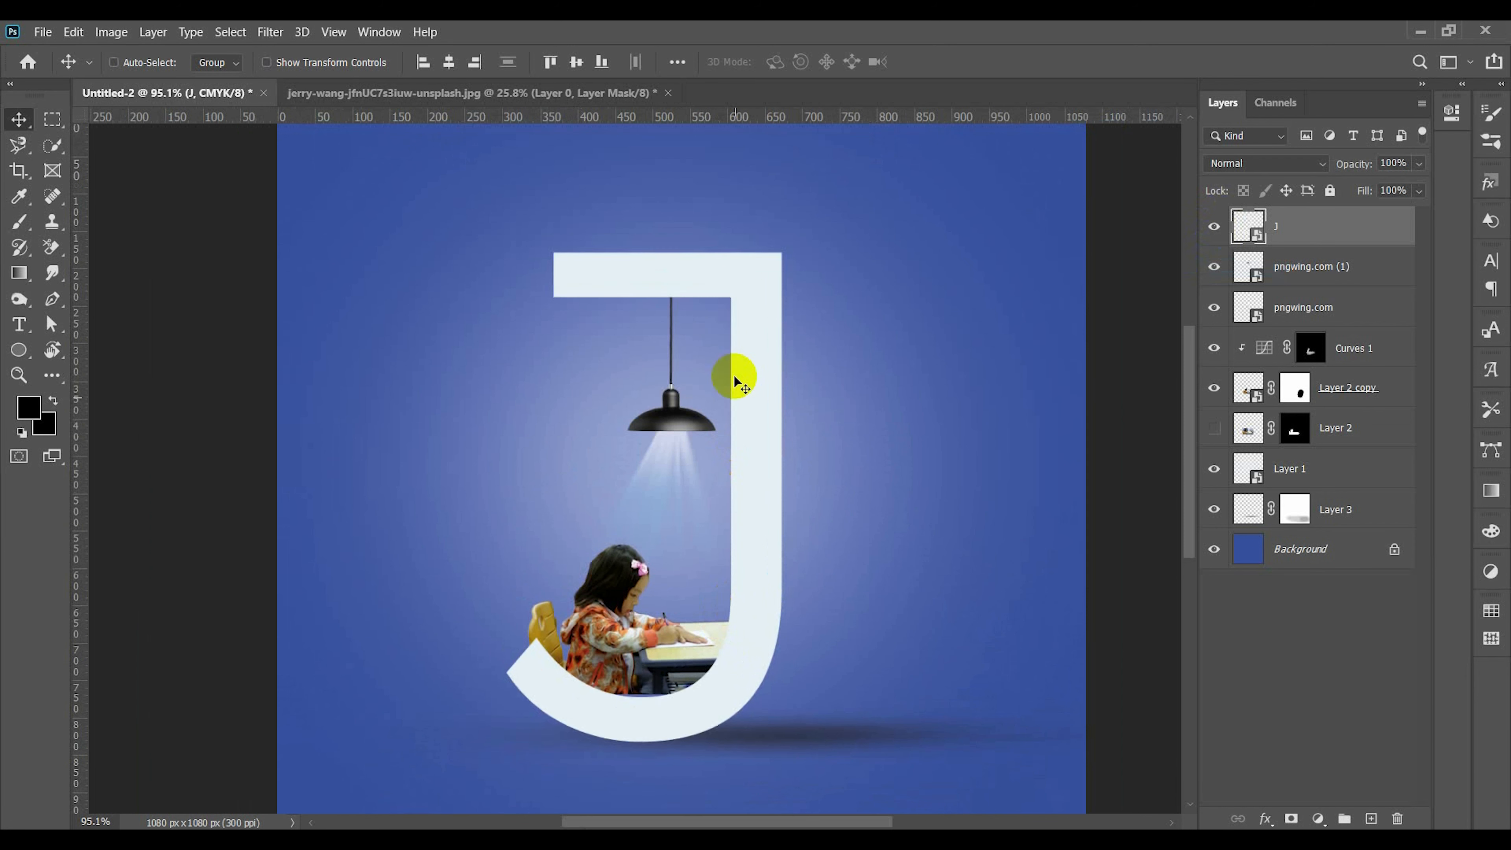
{"action": "key", "text": "Up"}
{"action": "key", "text": "Up"}
{"action": "key", "text": "Up"}
{"action": "key", "text": "Up"}
{"action": "key", "text": "Up"}
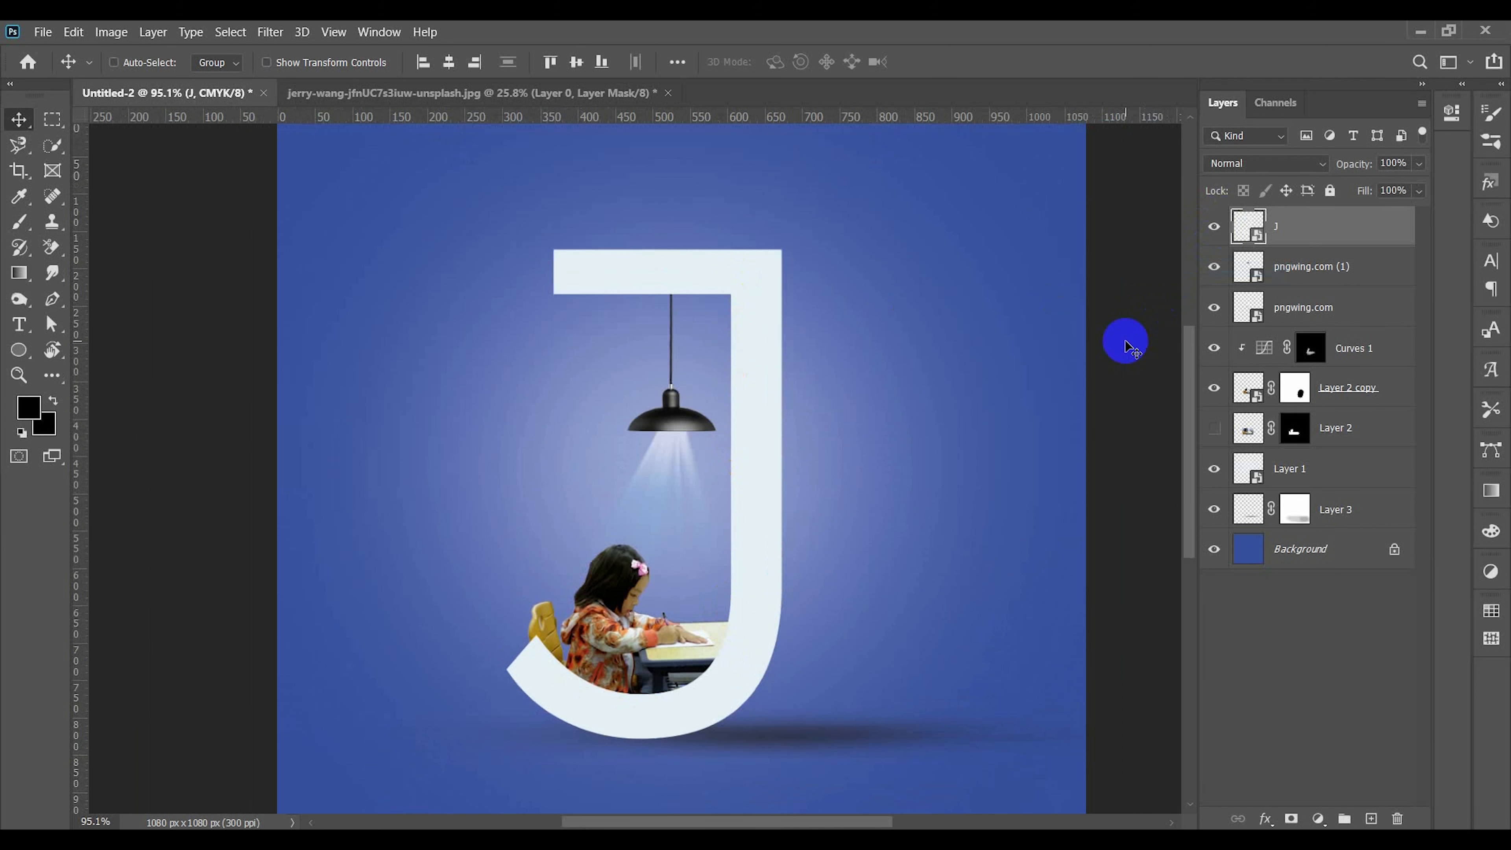
{"action": "scroll", "coordinate": [836, 571], "scroll_direction": "down", "scroll_amount": 3}
Add a "Study Time" text line in Montserrat Regular at 53 pt below the J.
{"action": "left_click", "coordinate": [18, 324]}
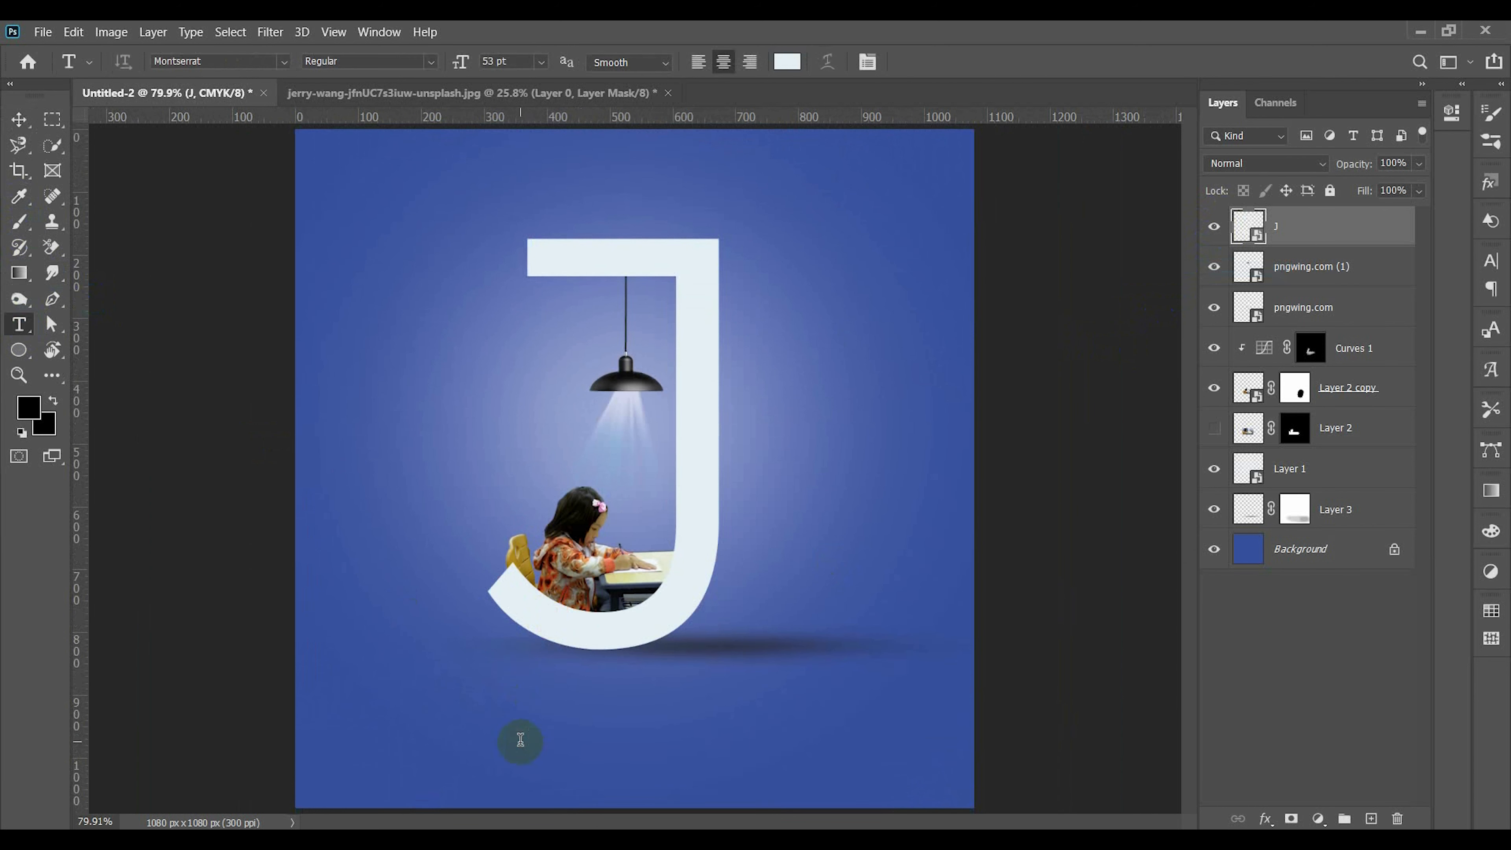
{"action": "left_click", "coordinate": [520, 741]}
{"action": "type", "text": "Study"}
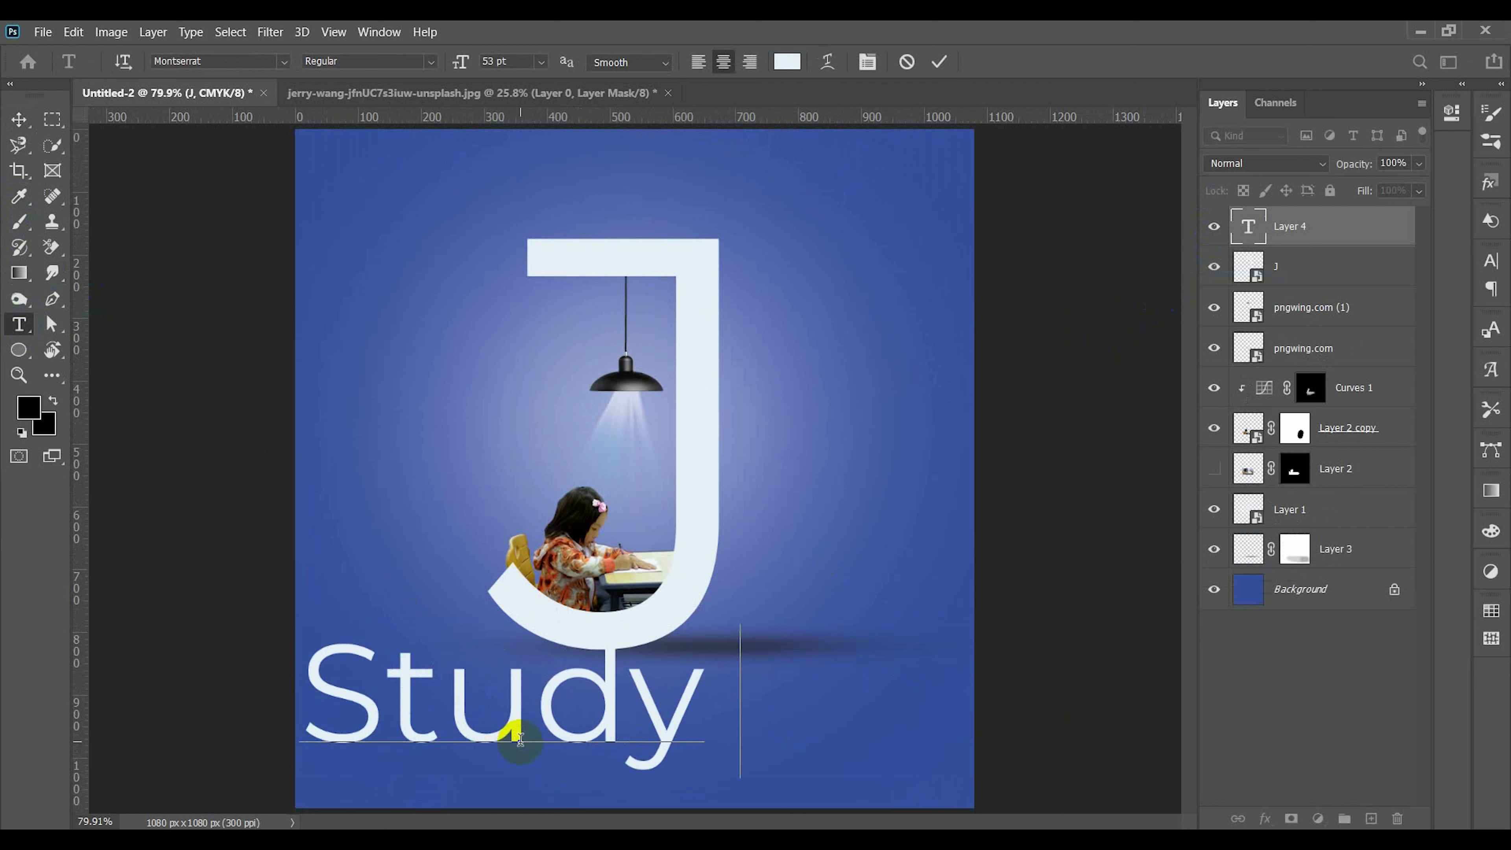
{"action": "type", "text": " Time"}
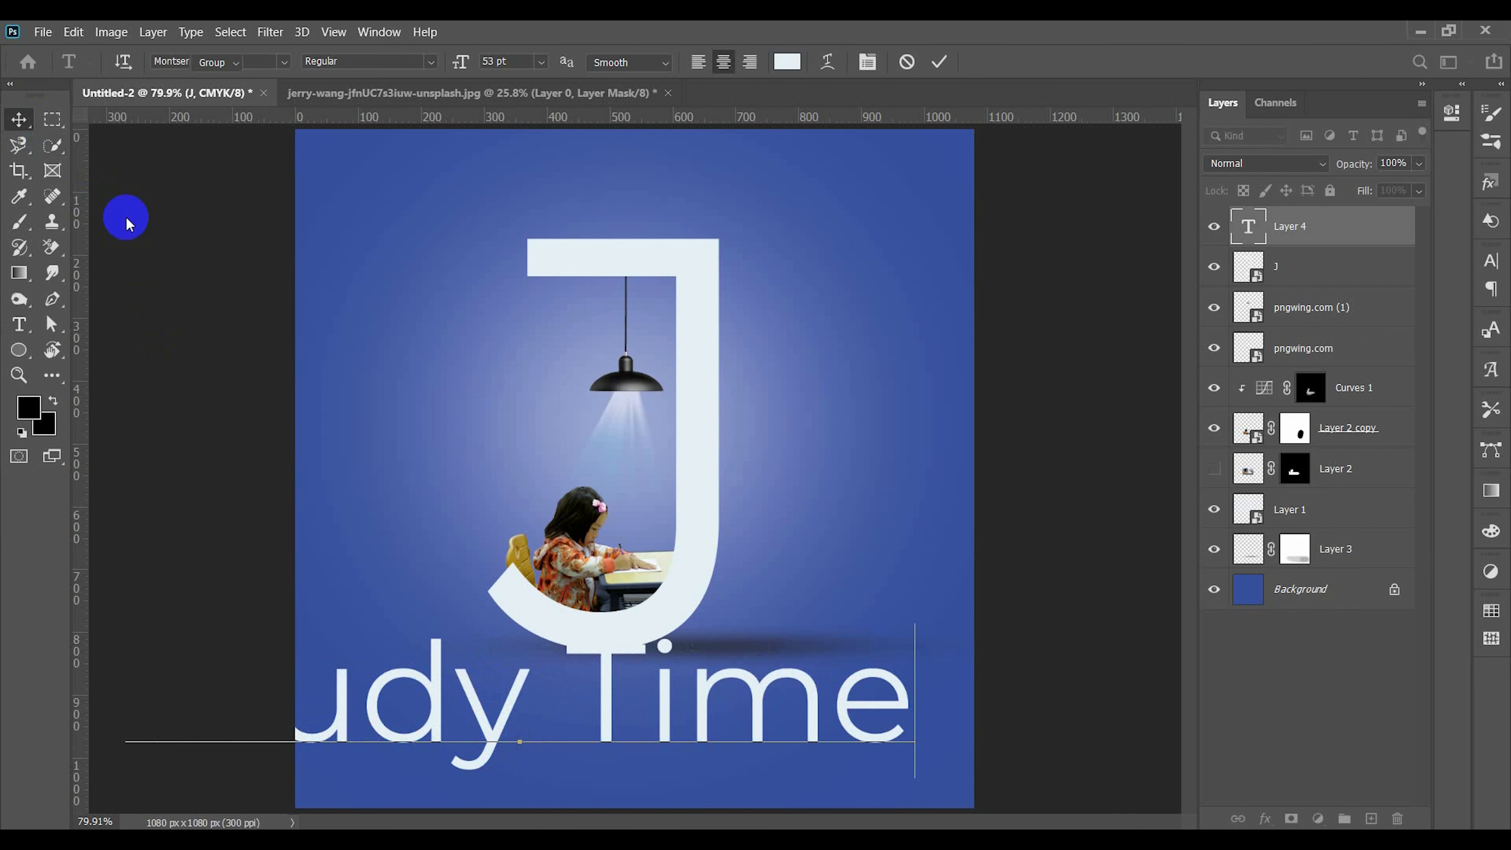
{"action": "key", "text": "ctrl+Return"}
{"action": "key", "text": "v"}
Scale the "Study Time" text down to about 20% and place it beneath the J.
{"action": "key", "text": "ctrl+t"}
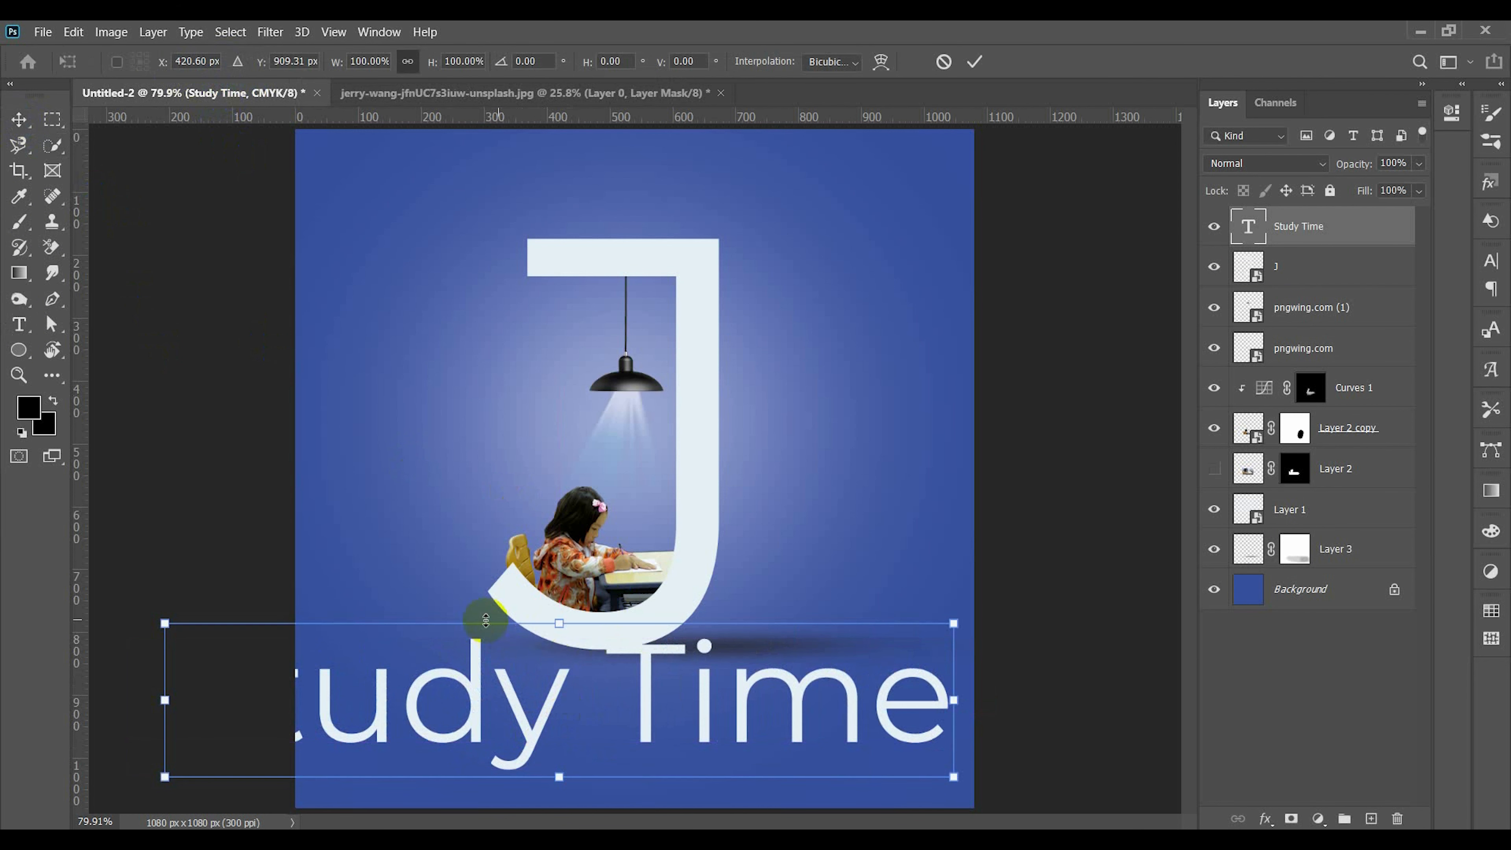
{"action": "left_click_drag", "start_coordinate": [558, 624], "coordinate": [631, 704]}
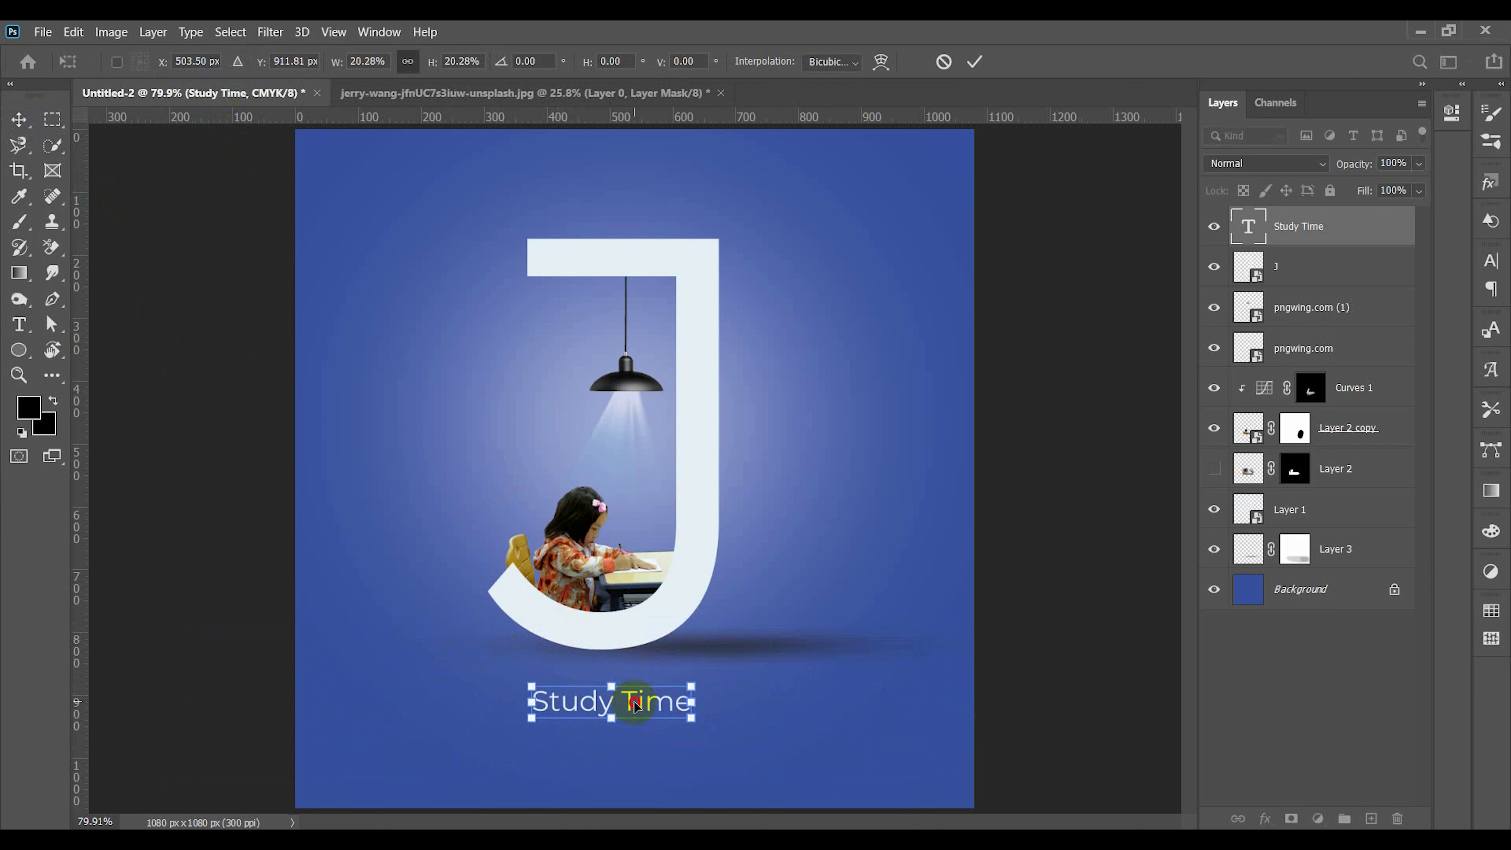
{"action": "key", "text": "Return"}
Set the "Study Time" text to Montserrat Bold and shift it slightly down and to the right.
{"action": "double_click", "coordinate": [633, 703]}
{"action": "left_click", "coordinate": [433, 62]}
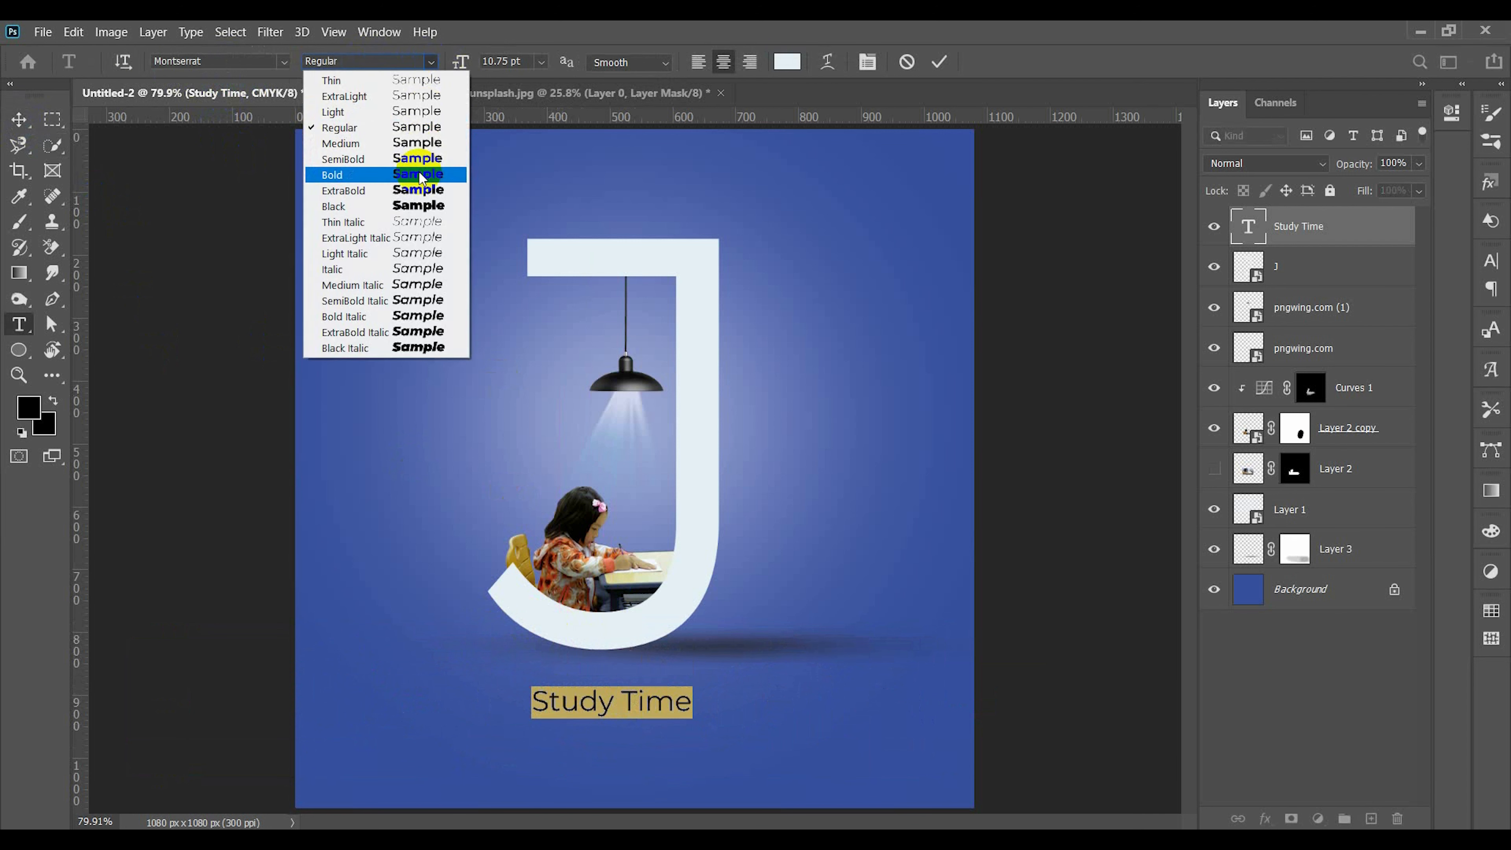
{"action": "left_click", "coordinate": [418, 176]}
{"action": "left_click", "coordinate": [18, 119]}
{"action": "left_click_drag", "start_coordinate": [649, 704], "coordinate": [660, 710]}
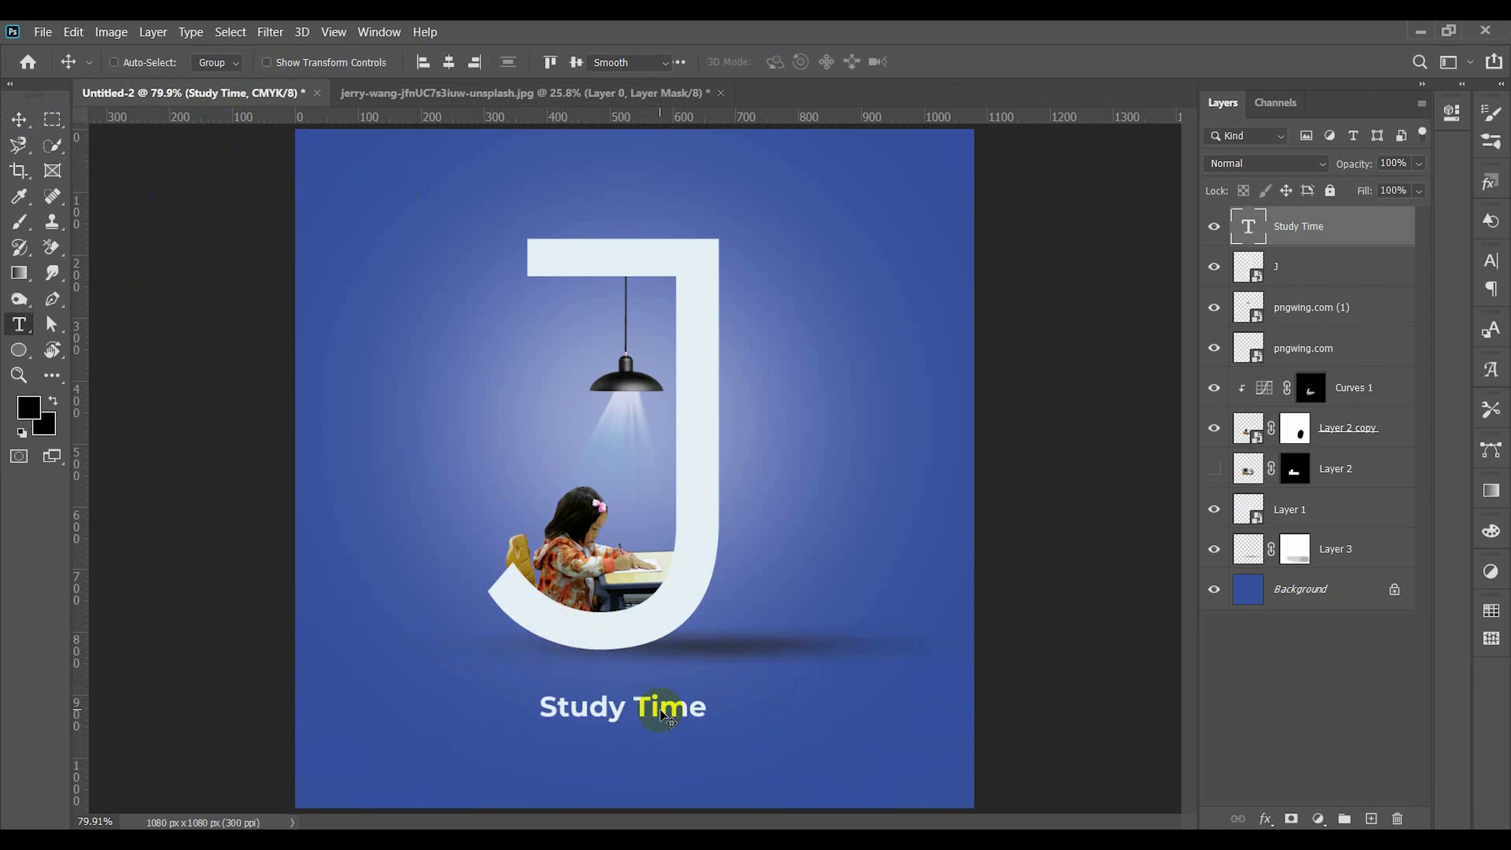
Change the "Study Time" text colour to light grey e5e5e5 and move the text up slightly.
{"action": "double_click", "coordinate": [658, 706]}
{"action": "left_click", "coordinate": [787, 61]}
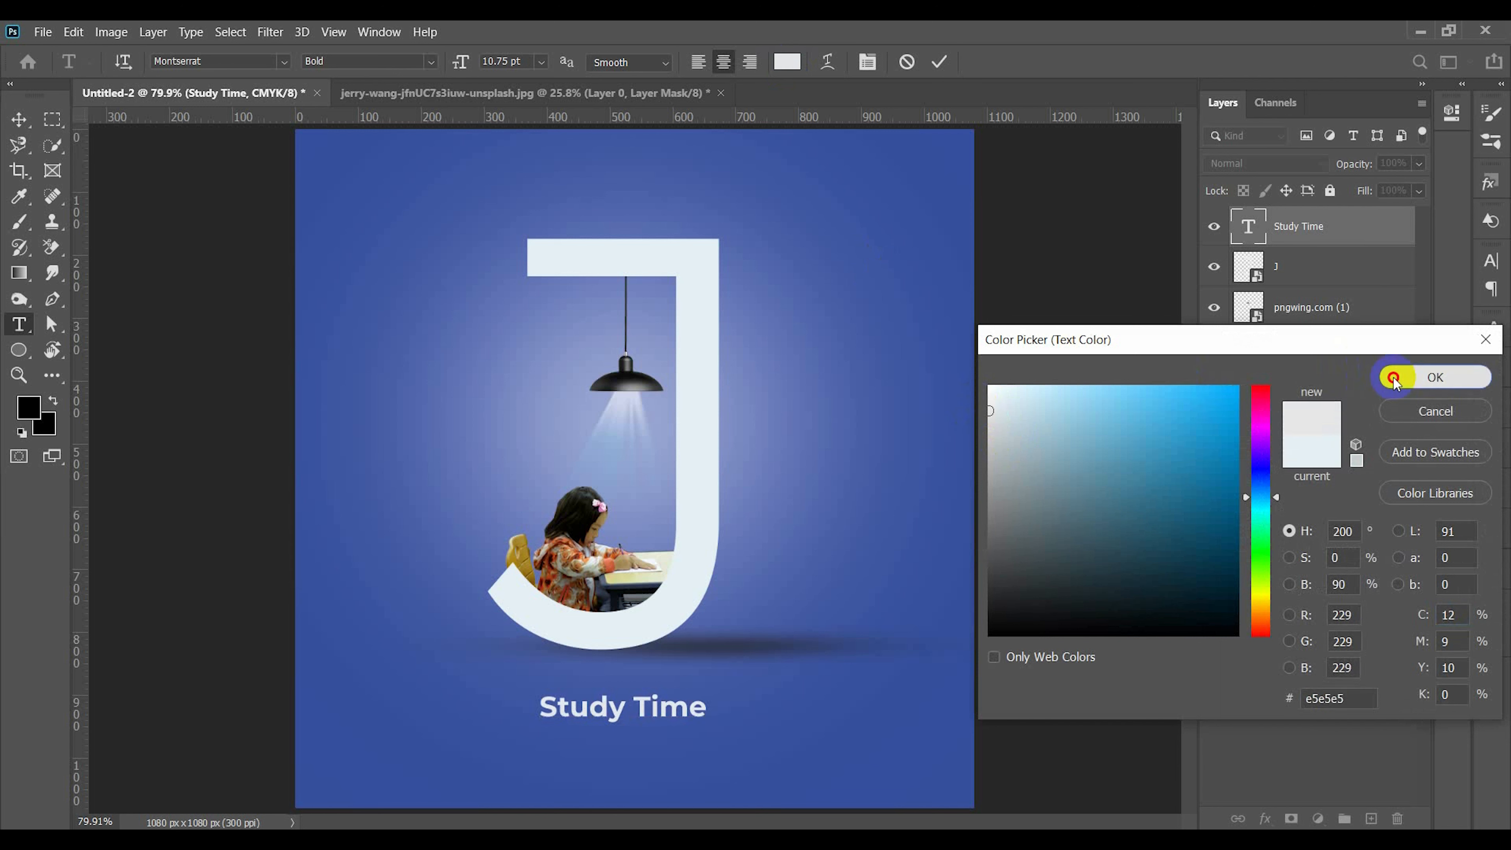
{"action": "left_click", "coordinate": [1435, 377]}
{"action": "left_click", "coordinate": [18, 119]}
{"action": "left_click_drag", "start_coordinate": [636, 714], "coordinate": [634, 706]}
Create a paragraph text box about 776 px wide under "Study Time" with Lorem ipsum placeholder text at 5 pt.
{"action": "left_click", "coordinate": [19, 326]}
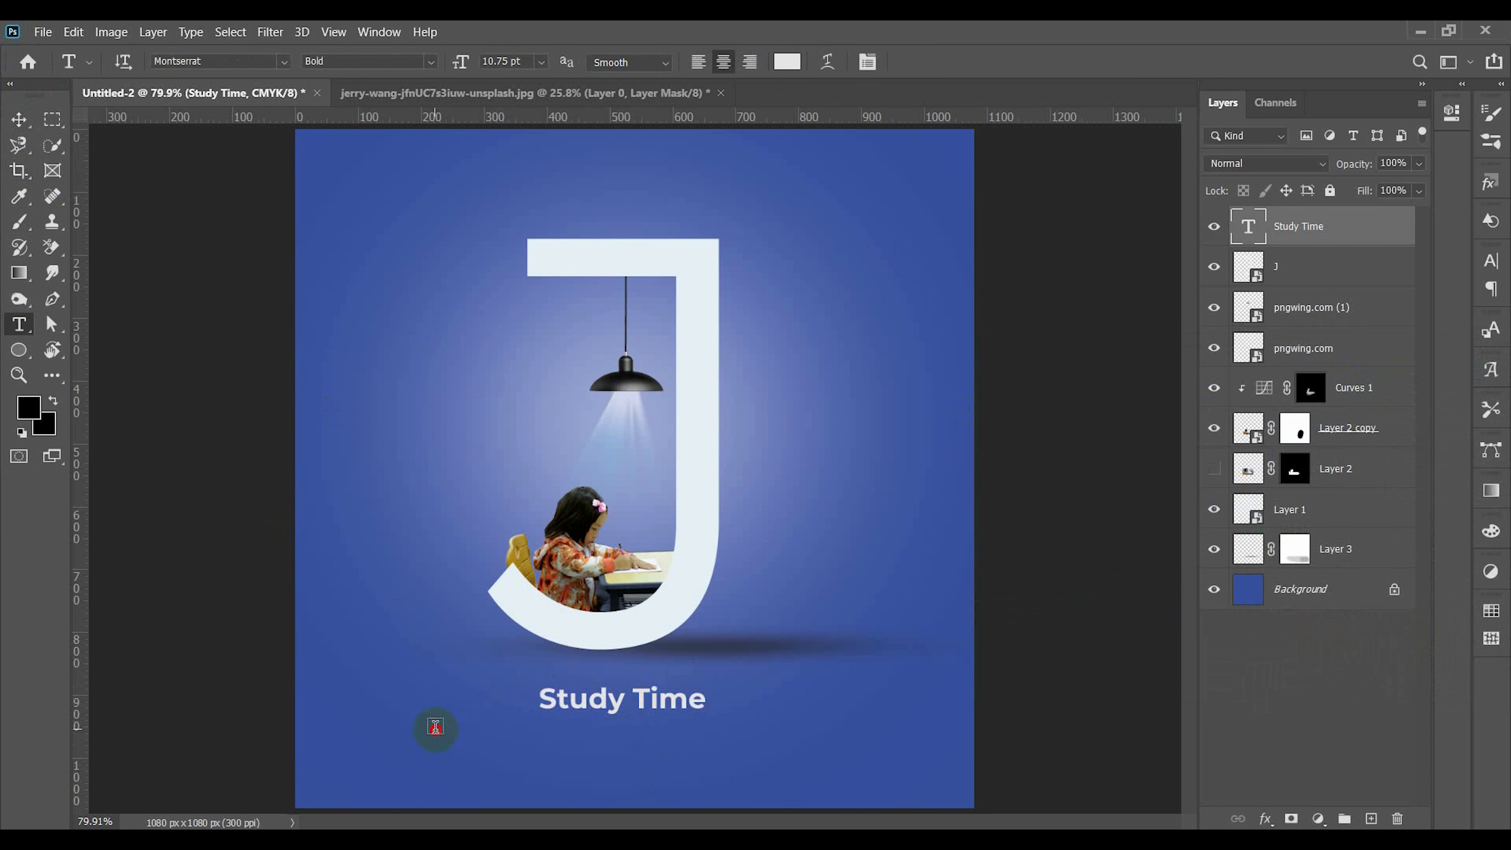
{"action": "left_click_drag", "start_coordinate": [434, 728], "coordinate": [922, 766]}
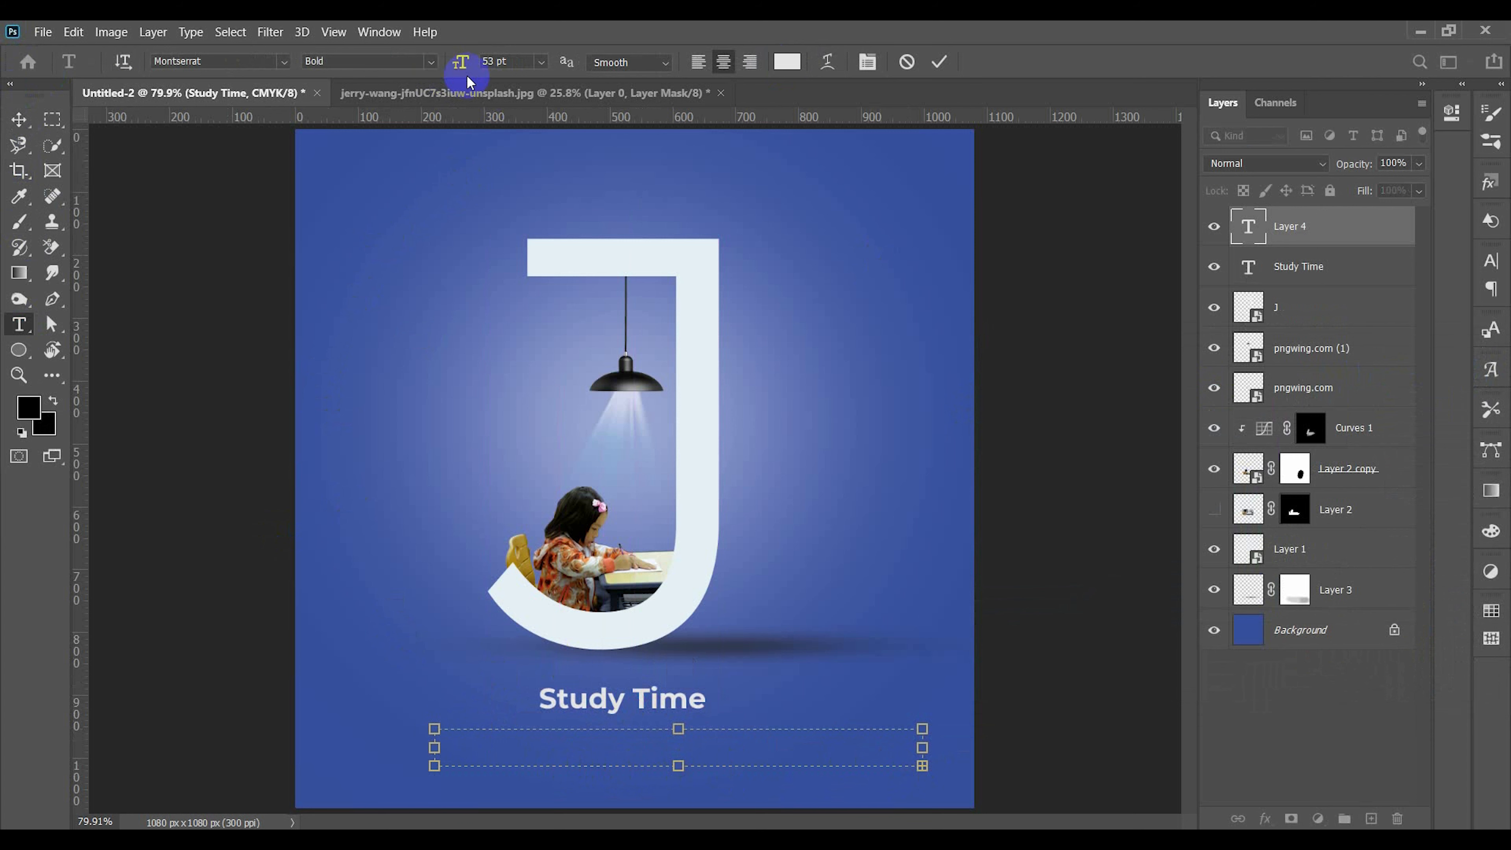
{"action": "key", "text": "Down"}
{"action": "key", "text": "Down"}
{"action": "key", "text": "Down"}
{"action": "key", "text": "Down"}
{"action": "key", "text": "Down"}
{"action": "key", "text": "Down"}
{"action": "key", "text": "Down"}
{"action": "key", "text": "Down"}
{"action": "key", "text": "Down"}
{"action": "key", "text": "Down"}
{"action": "key", "text": "Down"}
{"action": "key", "text": "Down"}
{"action": "key", "text": "Down"}
{"action": "key", "text": "Down"}
{"action": "key", "text": "Down"}
{"action": "key", "text": "Down"}
{"action": "key", "text": "Down"}
{"action": "key", "text": "Down"}
{"action": "key", "text": "Down"}
{"action": "key", "text": "Down"}
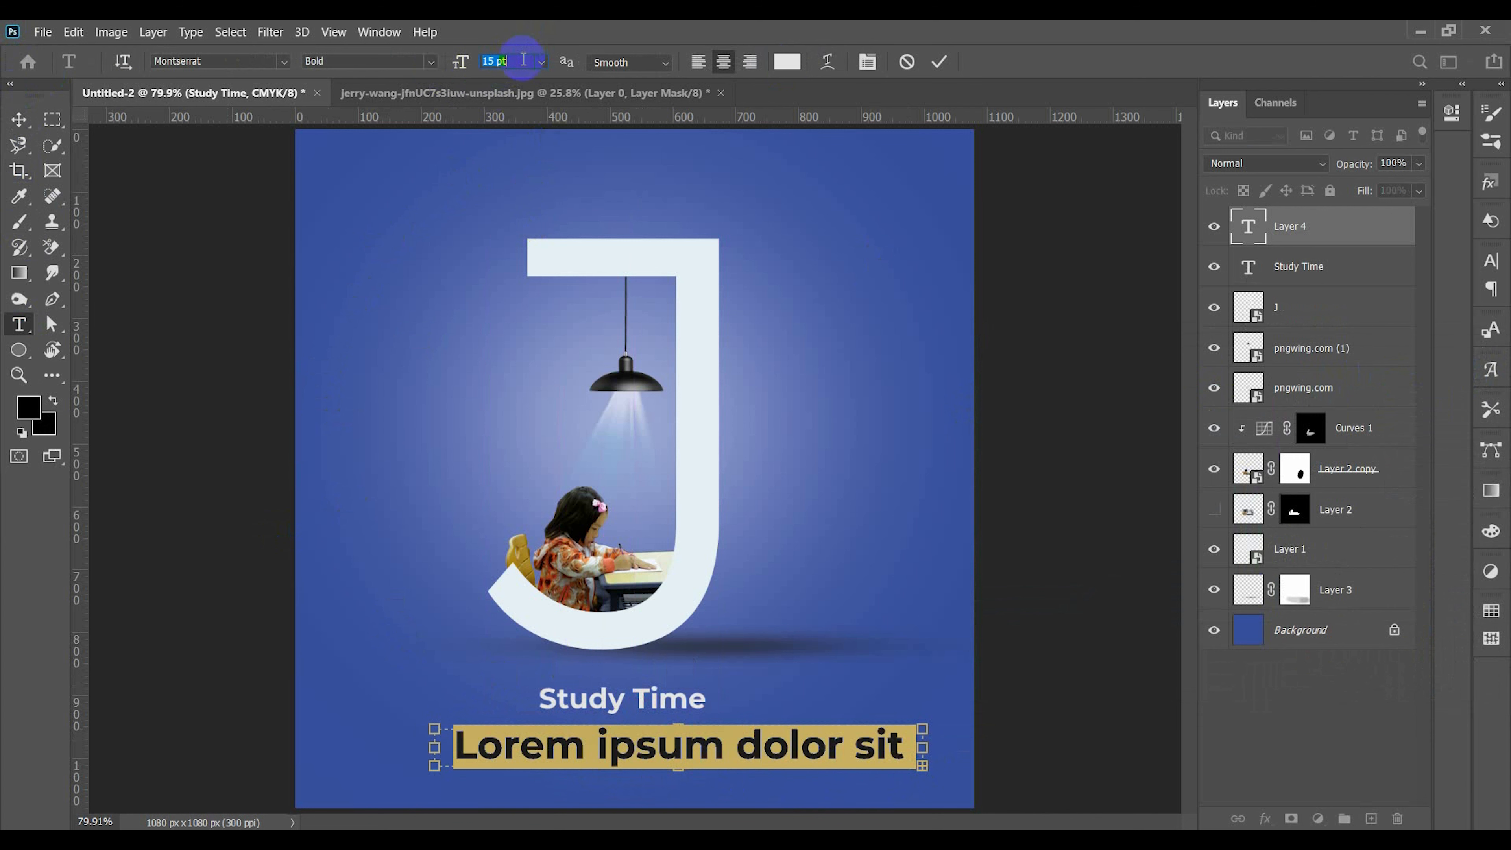
{"action": "left_click", "coordinate": [18, 120]}
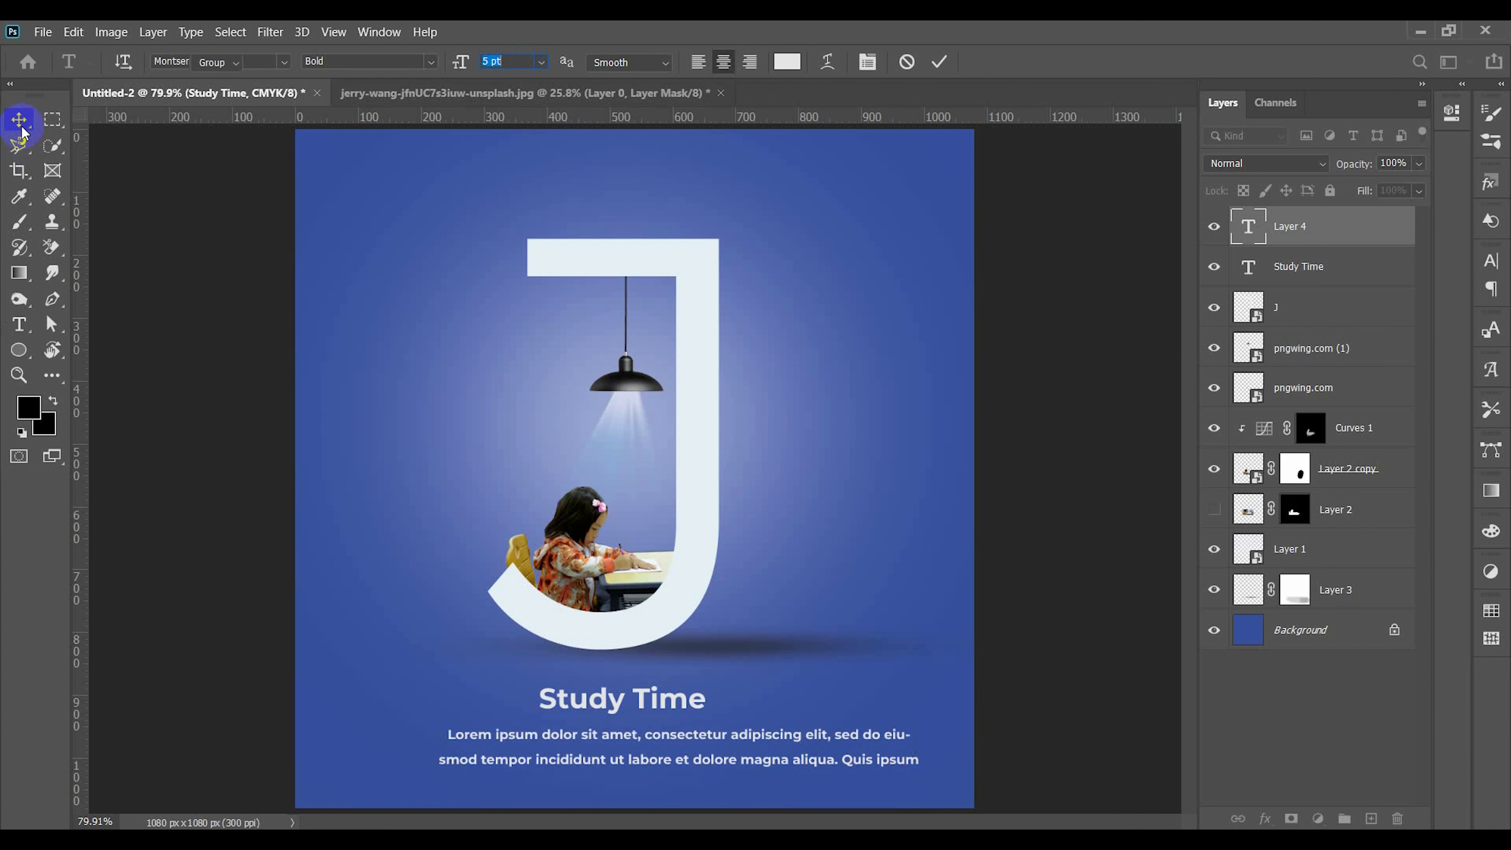
Trim the Lorem ipsum text to one line ending in "sed do eium" and shorten its box to about 34 px high.
{"action": "double_click", "coordinate": [702, 763]}
{"action": "left_click", "coordinate": [904, 763]}
{"action": "left_click_drag", "start_coordinate": [903, 762], "coordinate": [388, 759]}
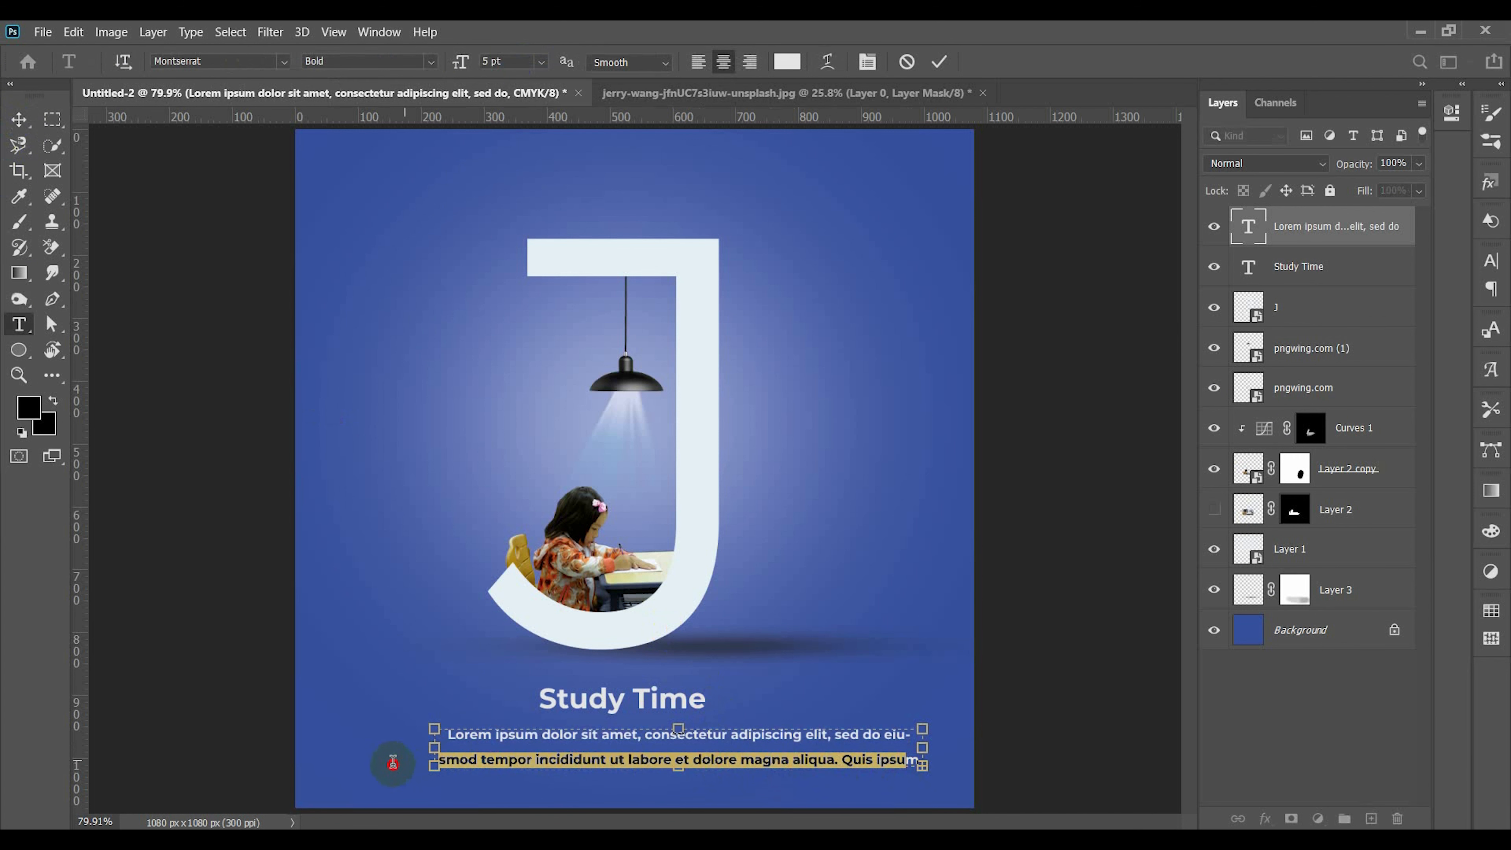
{"action": "key", "text": "BackSpace"}
{"action": "triple_click", "coordinate": [757, 761]}
{"action": "key", "text": "BackSpace"}
{"action": "left_click", "coordinate": [757, 760]}
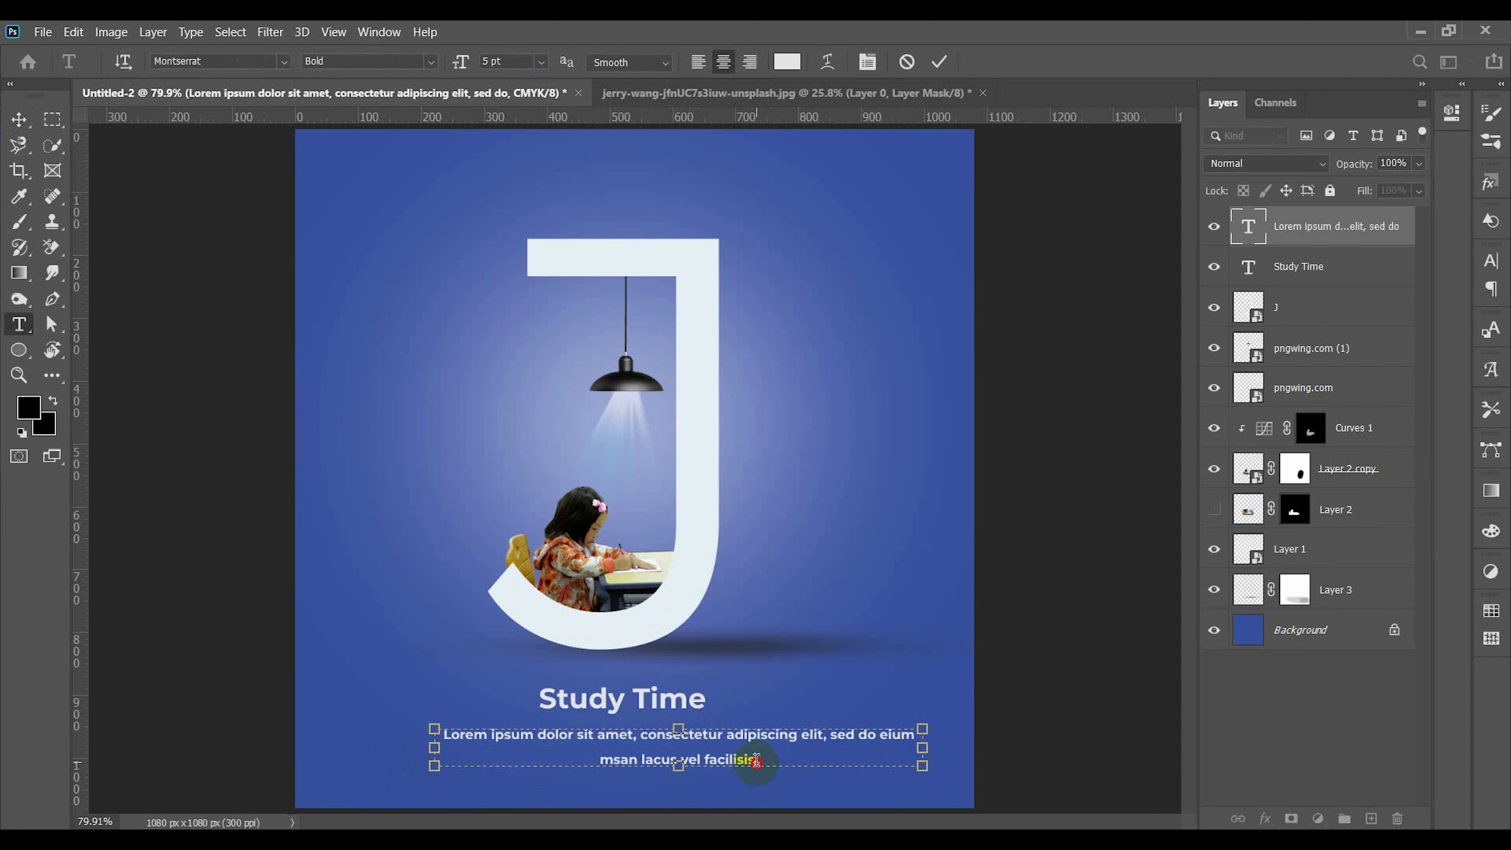
{"action": "key", "text": "BackSpace"}
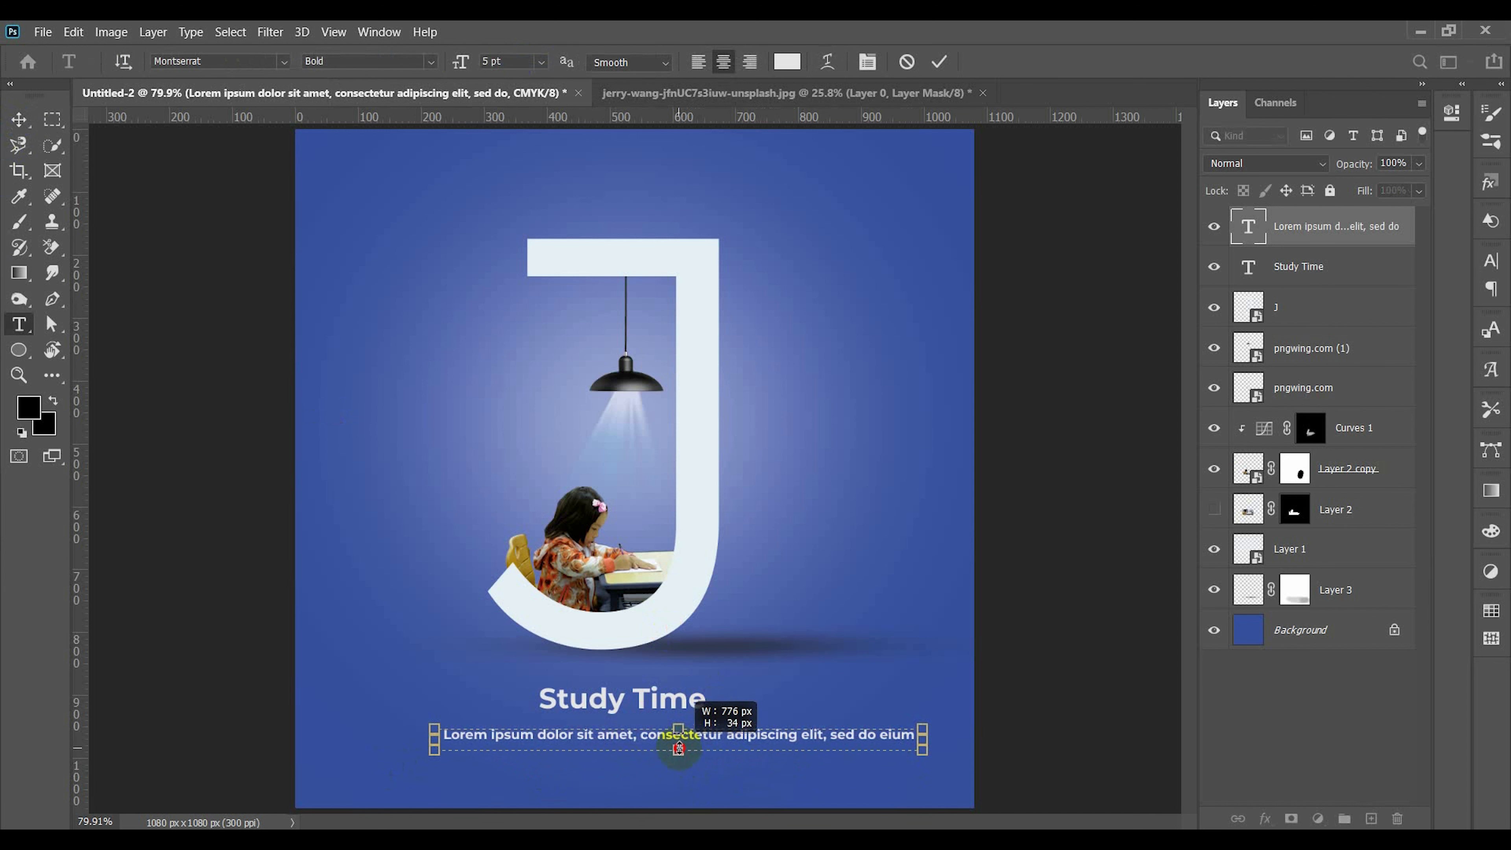
{"action": "left_click", "coordinate": [18, 120]}
Set the Lorem ipsum line's font style to Montserrat Regular.
{"action": "double_click", "coordinate": [690, 735]}
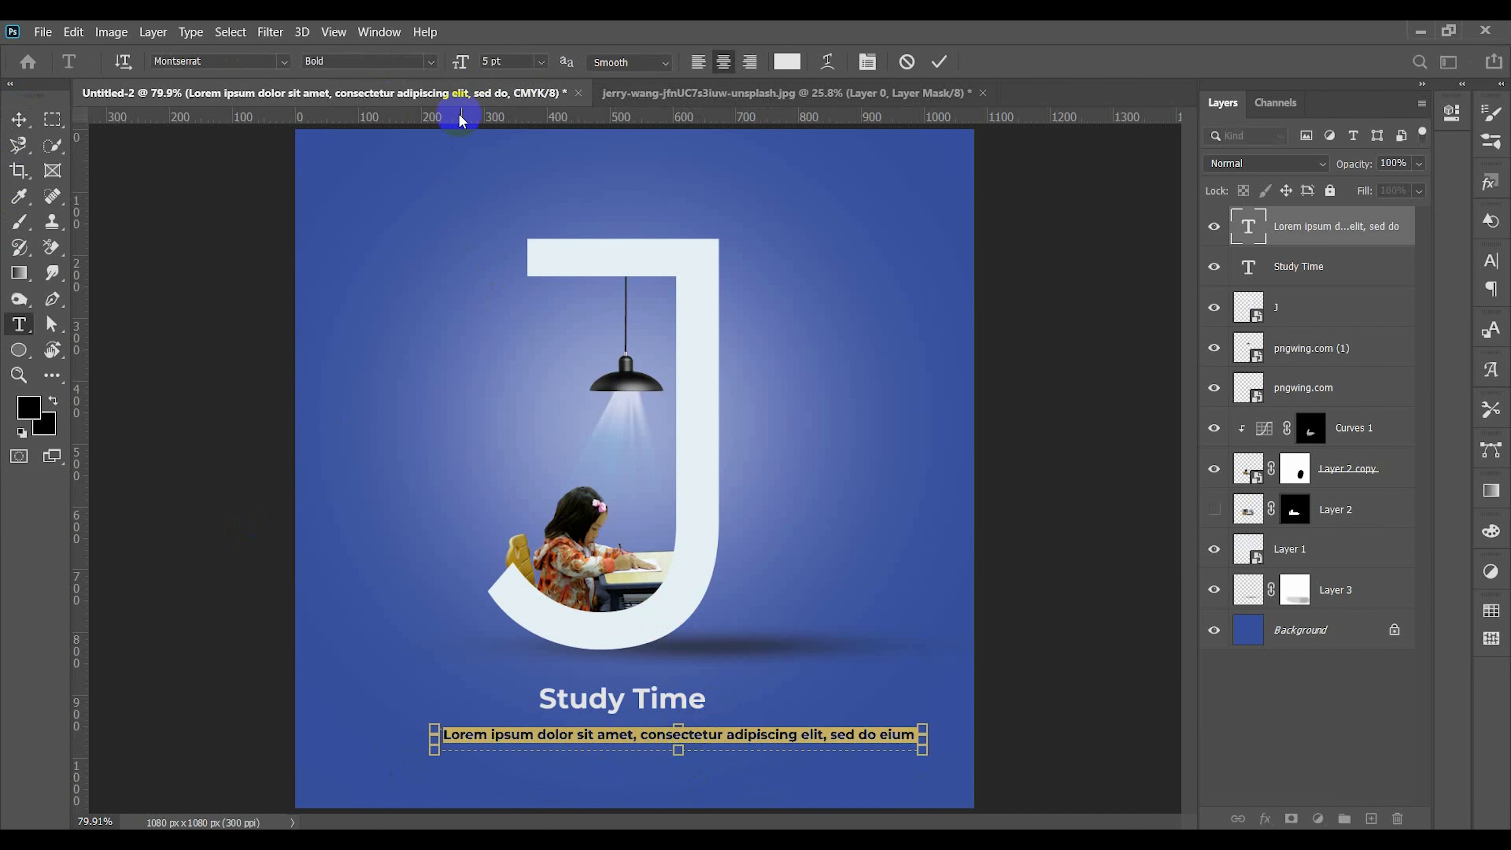
{"action": "left_click", "coordinate": [431, 61]}
{"action": "left_click", "coordinate": [416, 132]}
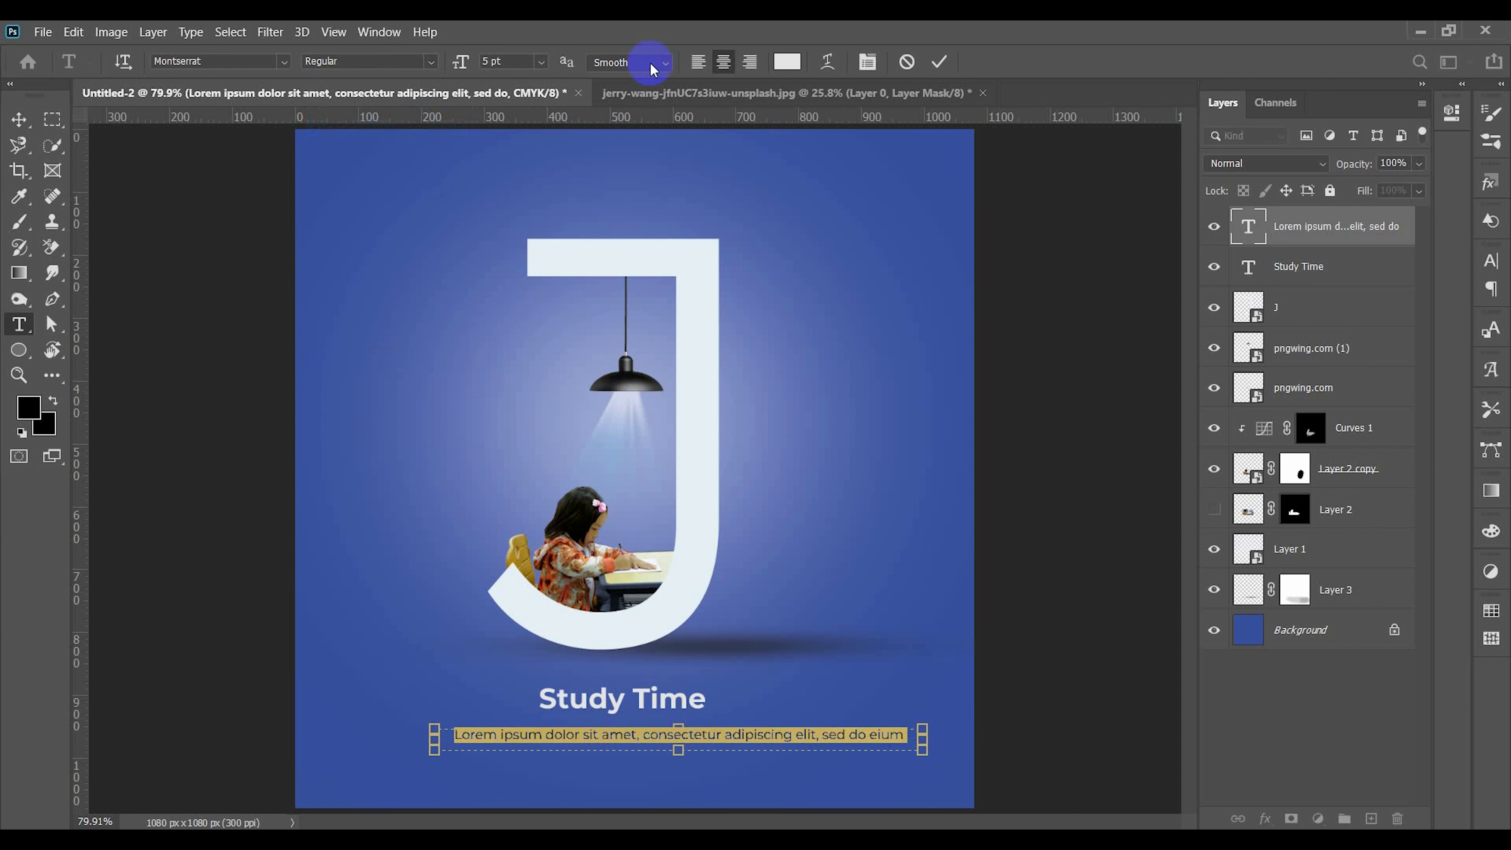
{"action": "left_click", "coordinate": [941, 66]}
Center the Lorem ipsum line horizontally on the canvas and nudge it down slightly.
{"action": "left_click", "coordinate": [448, 62]}
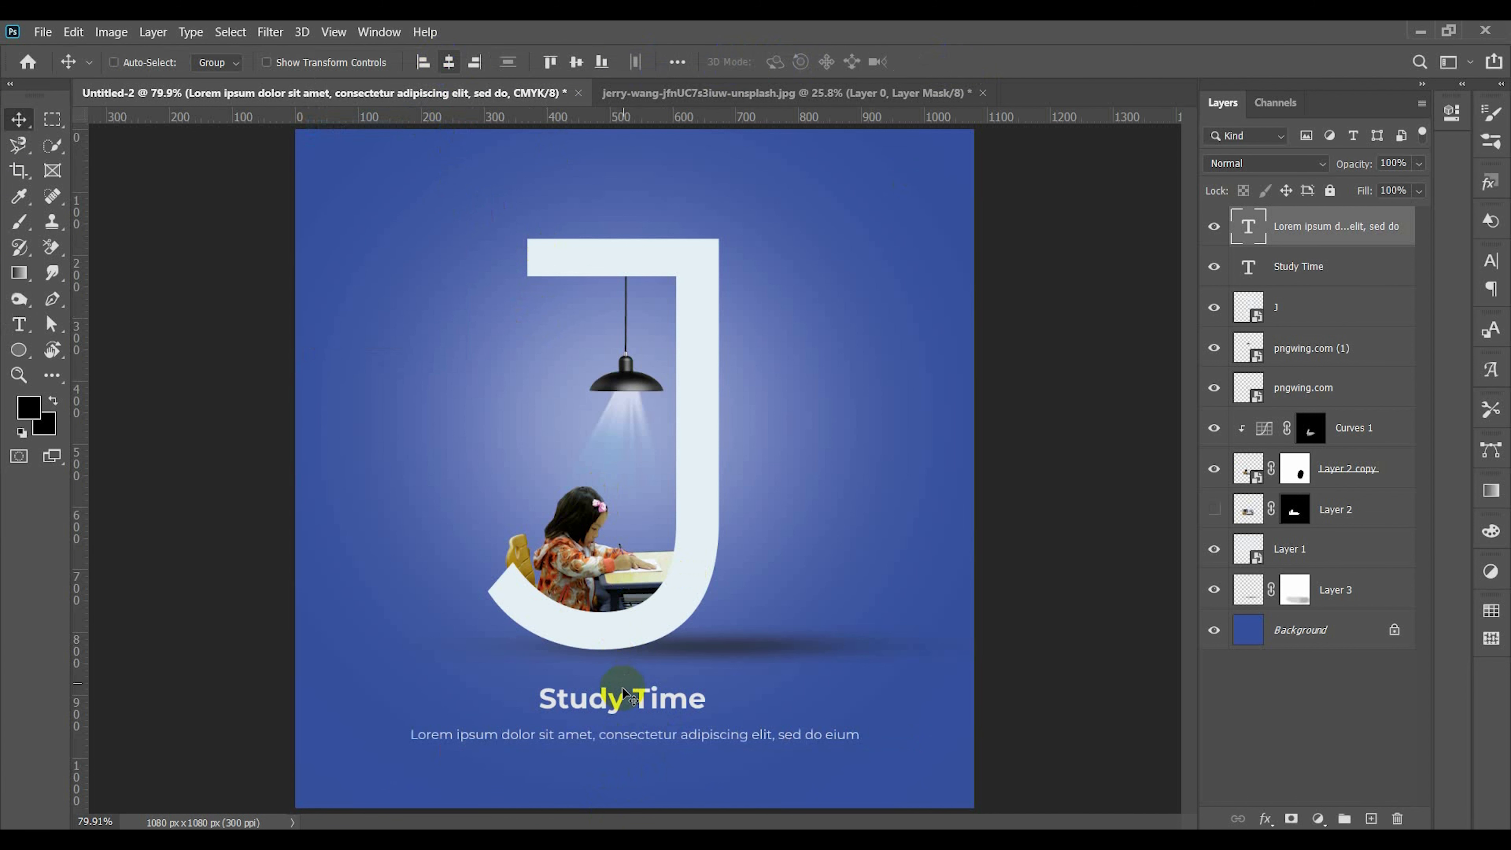
{"action": "key", "text": "Down"}
{"action": "key", "text": "Down"}
{"action": "key", "text": "Down"}
{"action": "key", "text": "Down"}
{"action": "key", "text": "Down"}
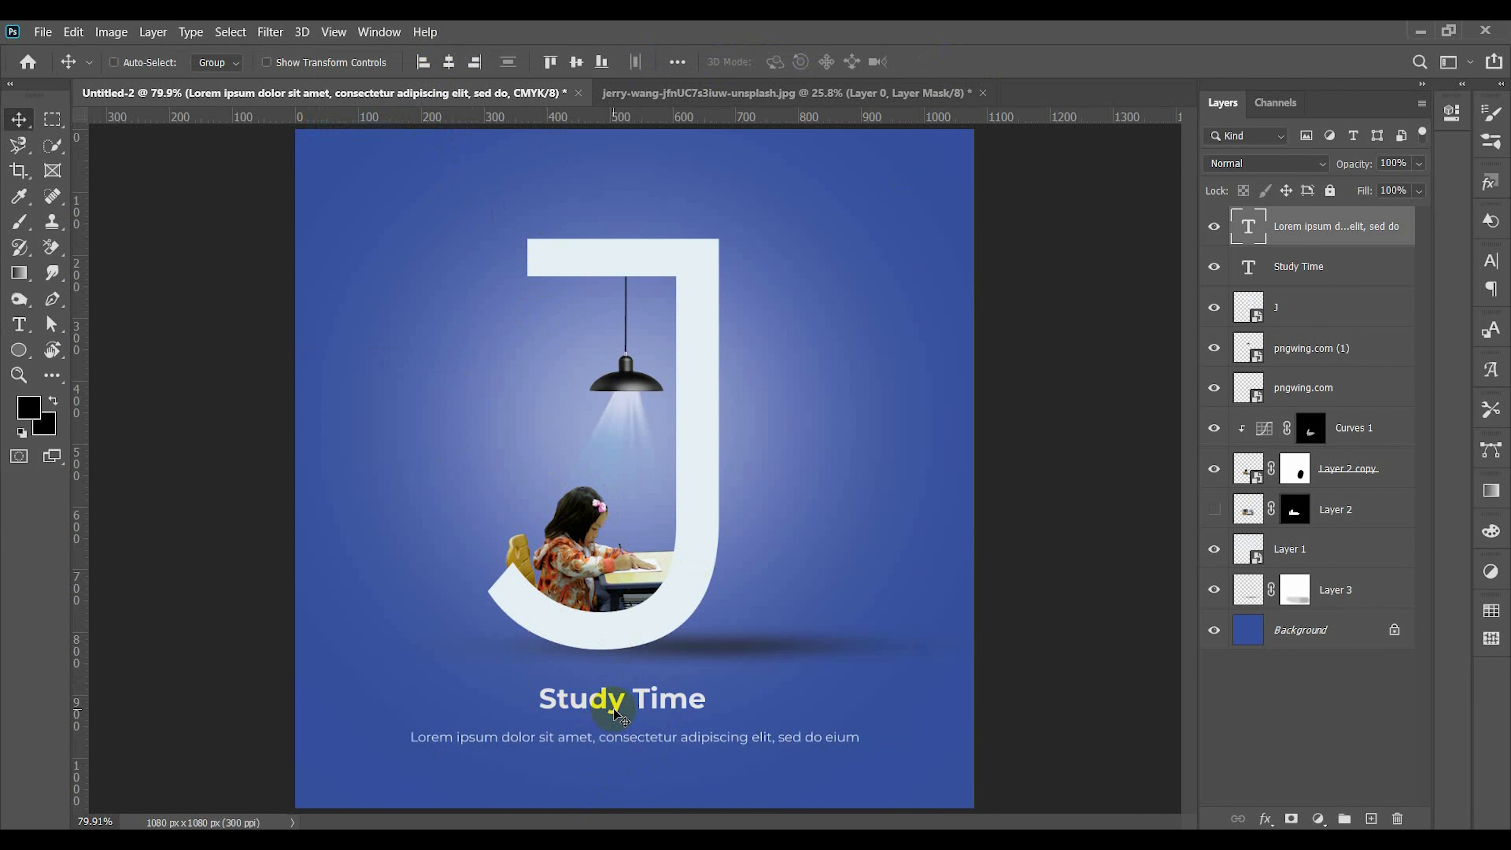
Enable Auto-Select, move "Study Time" down closer to the Lorem ipsum line, and deselect all layers.
{"action": "left_click", "coordinate": [1271, 693]}
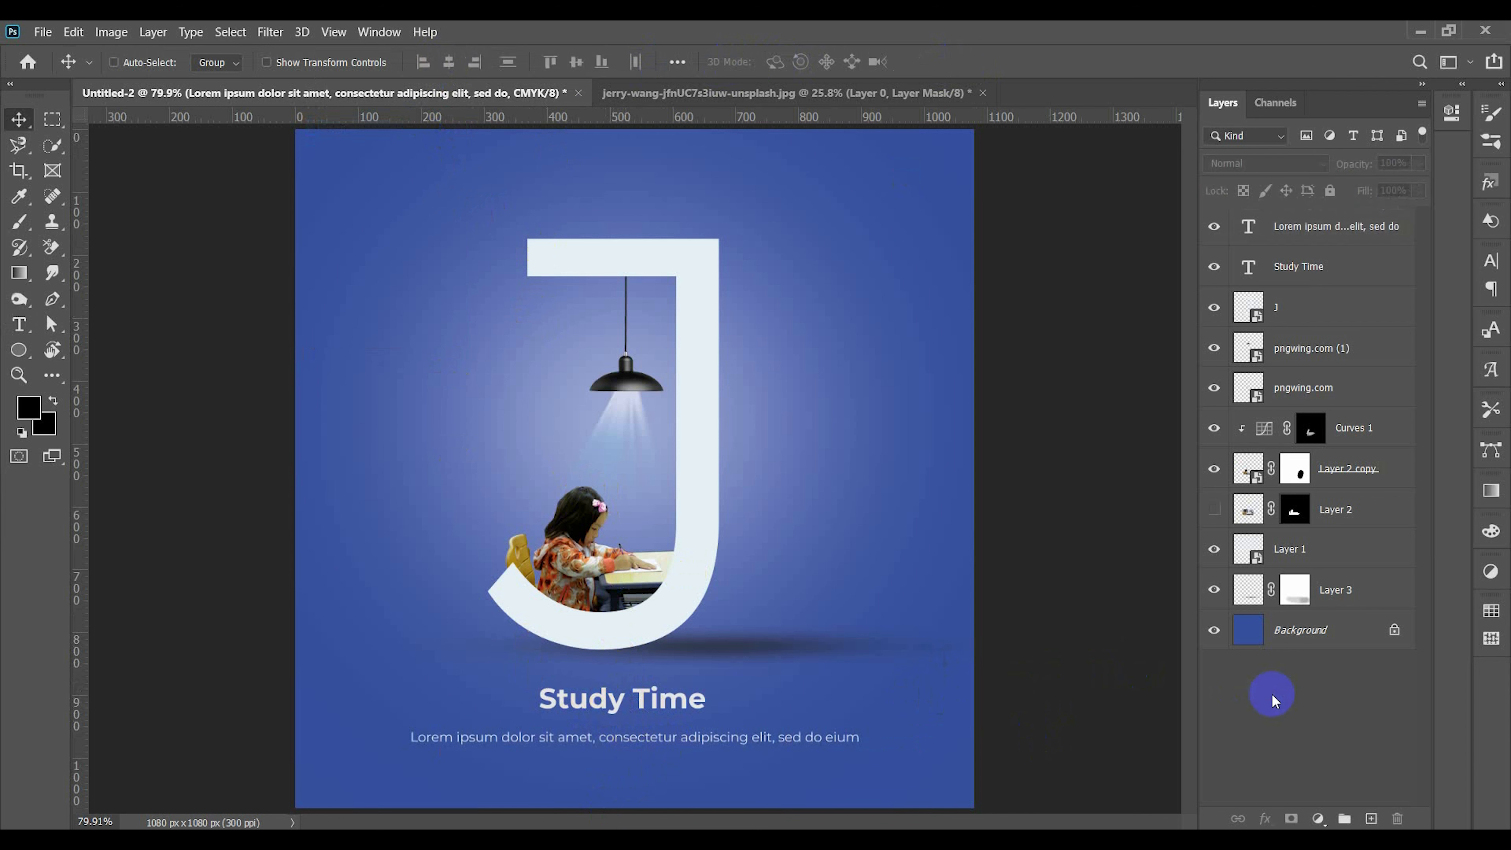
{"action": "left_click", "coordinate": [642, 700]}
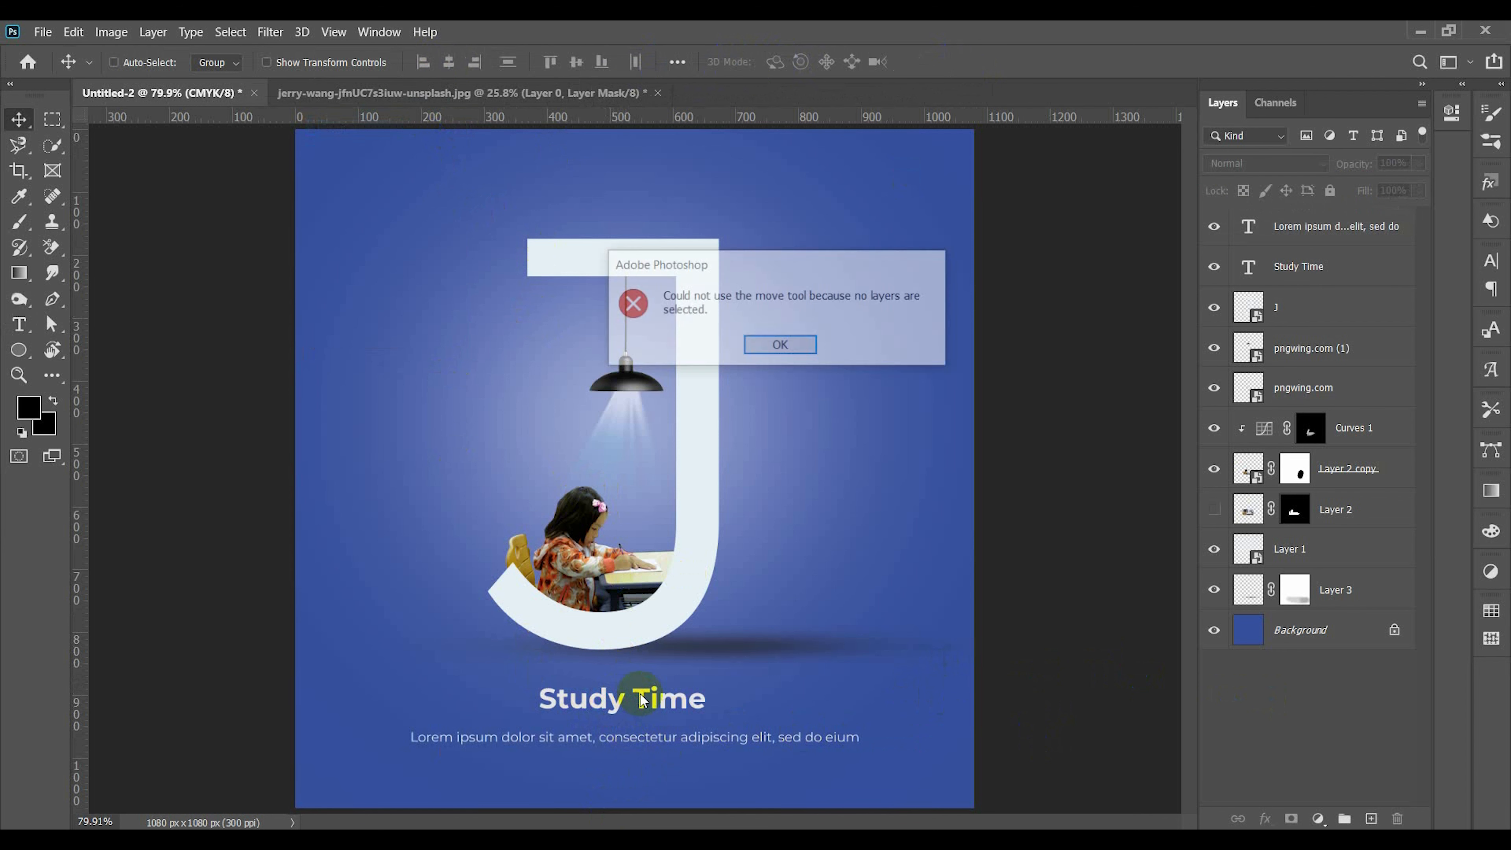
{"action": "left_click", "coordinate": [783, 347]}
{"action": "left_click", "coordinate": [613, 702]}
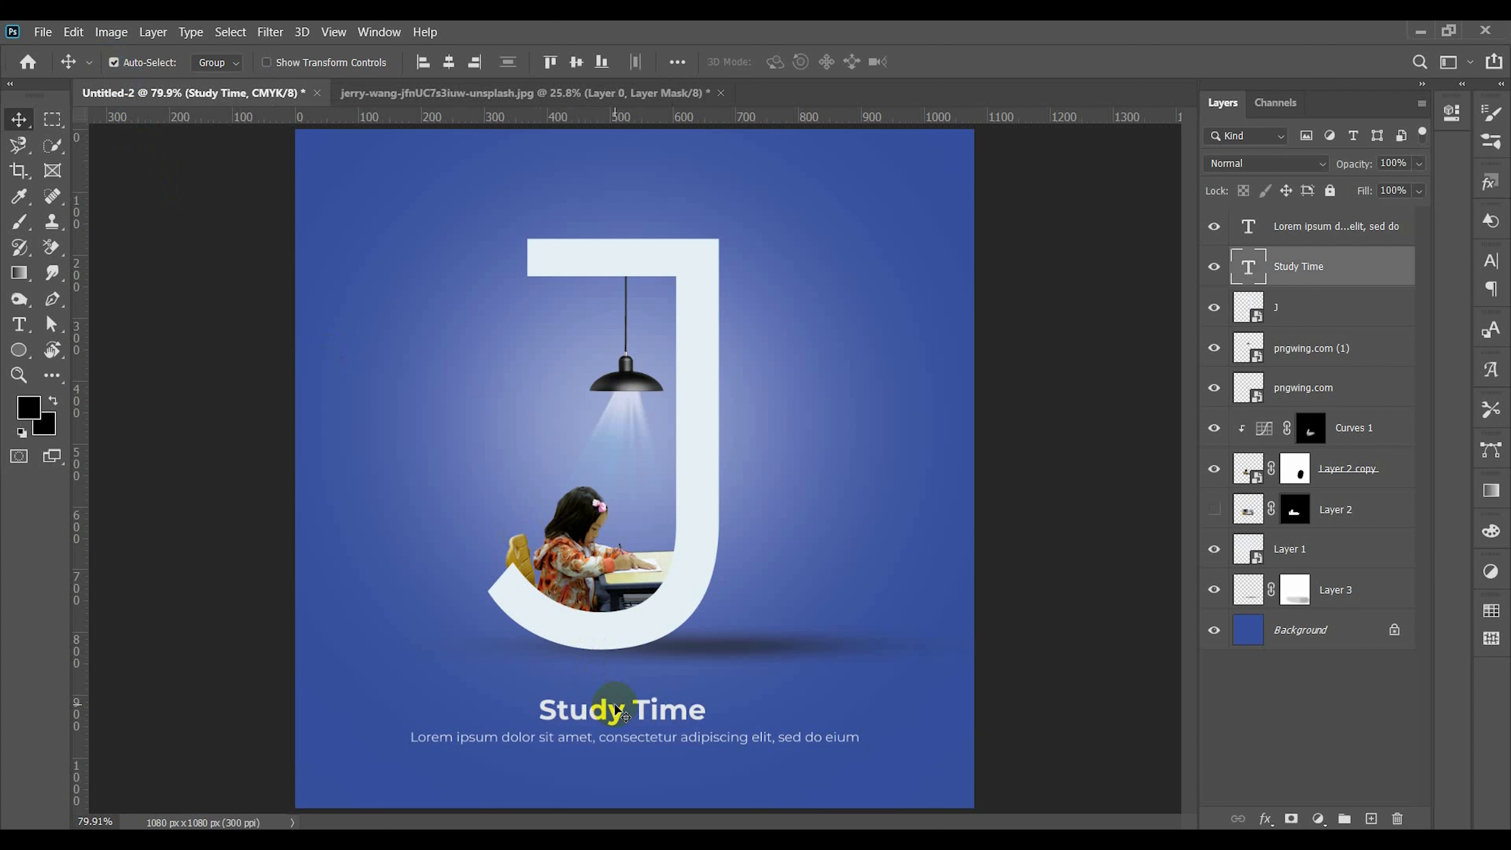
{"action": "left_click", "coordinate": [1101, 675]}
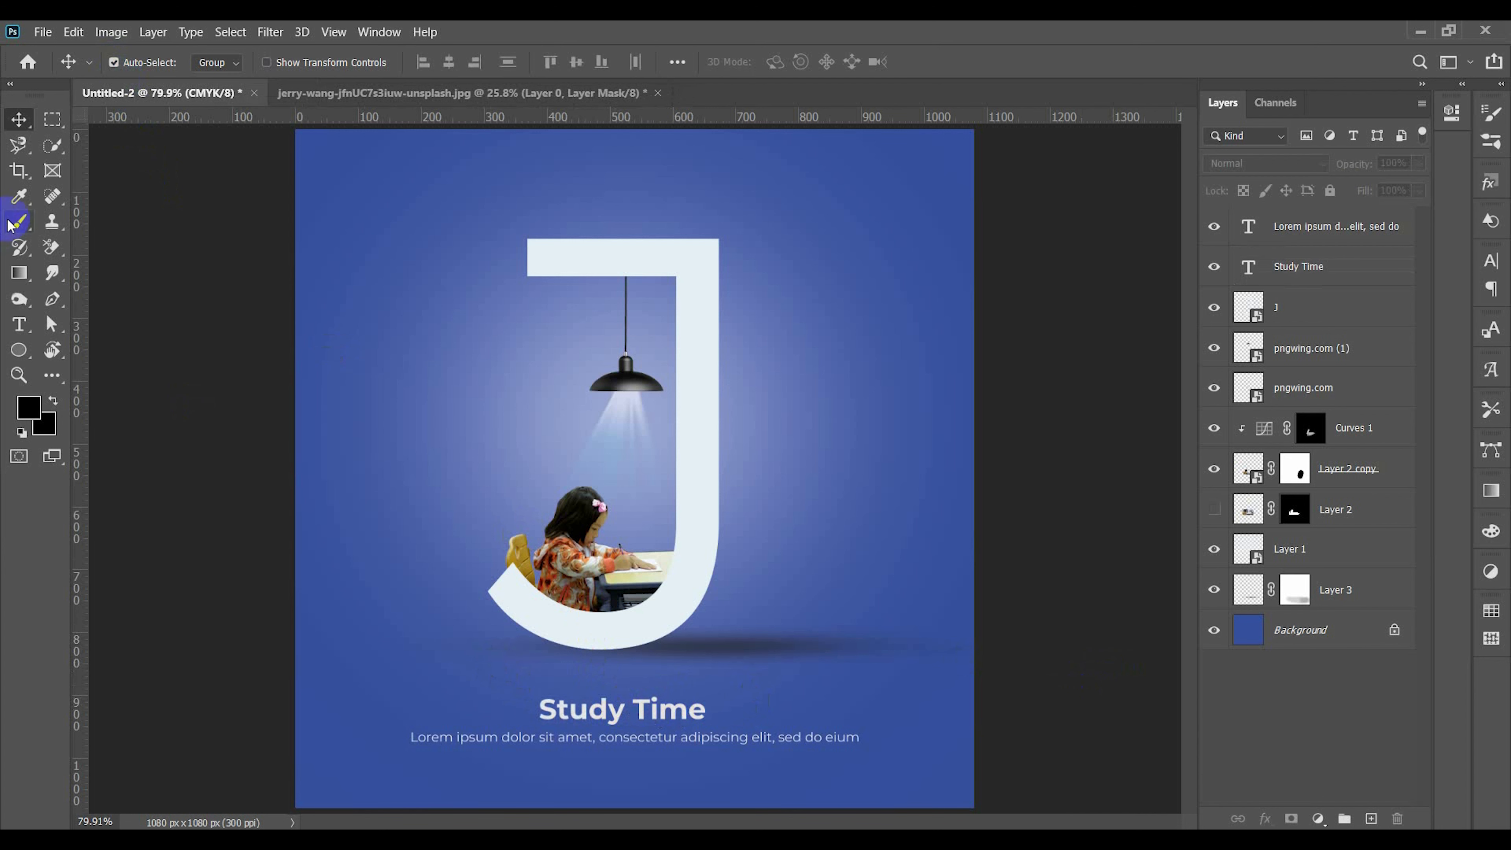
{"action": "left_click", "coordinate": [179, 244]}
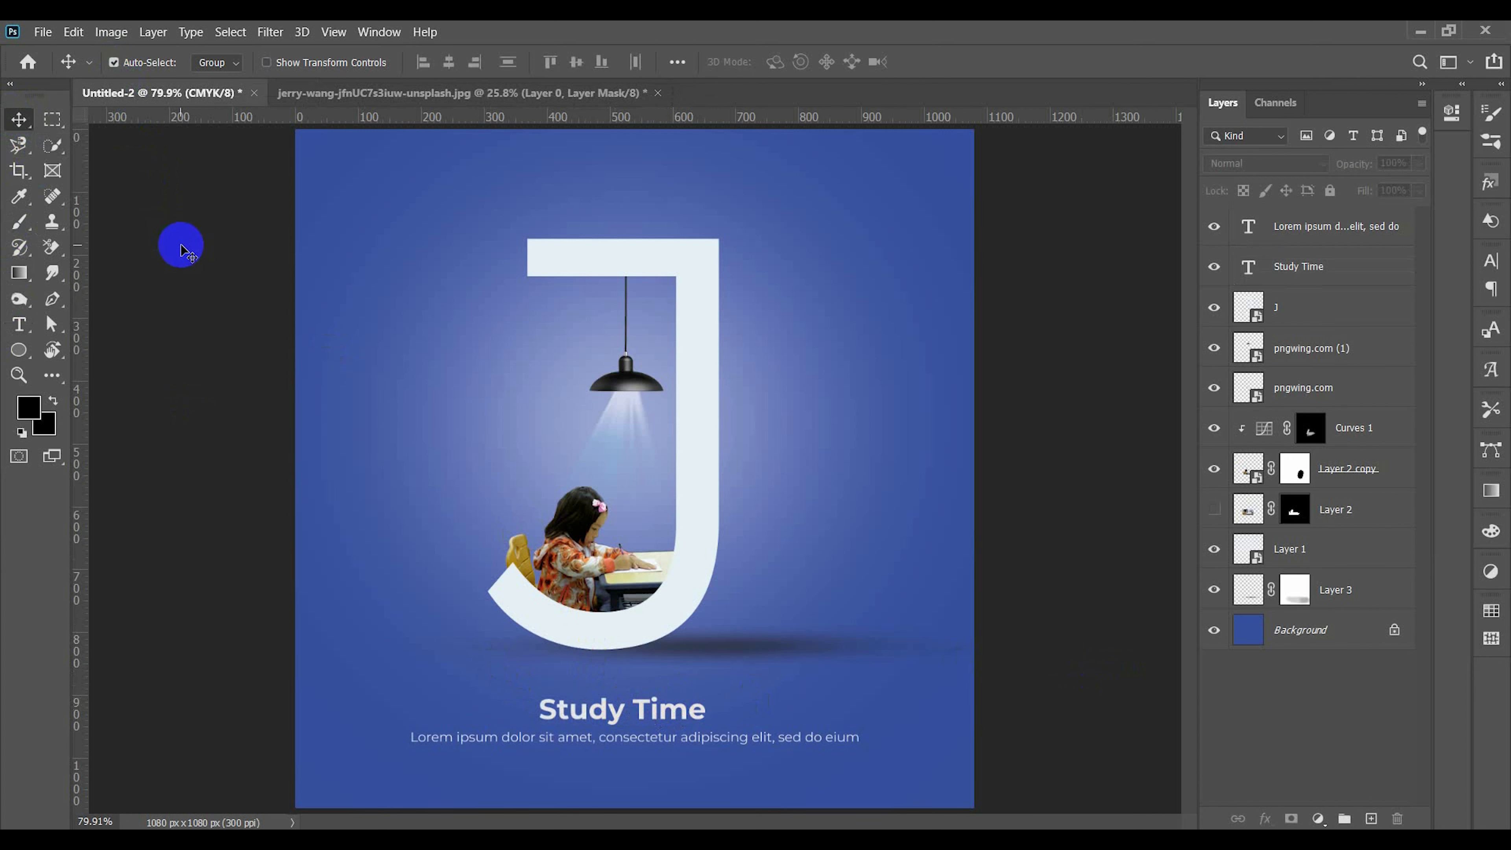